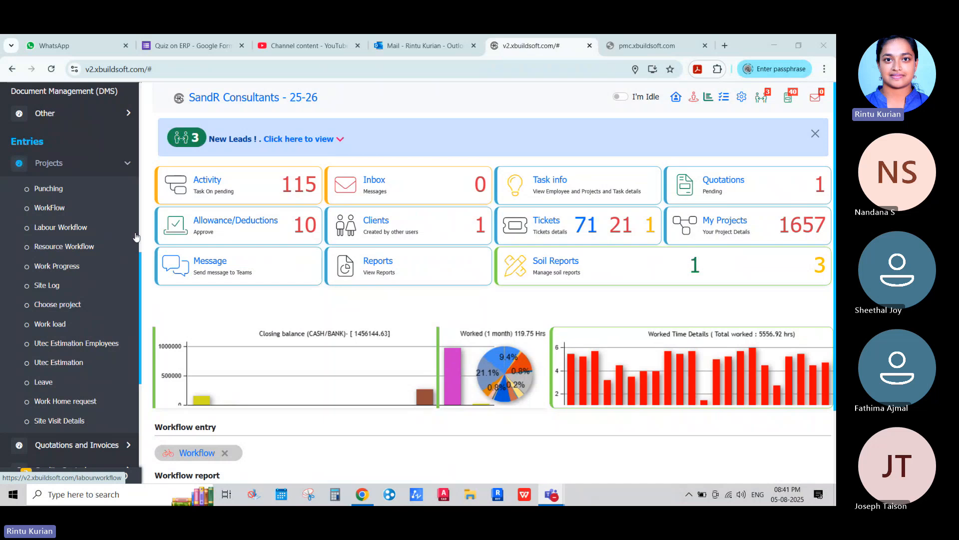
Look through the whole navigation menu, covering the Masters, Entries, and Reports and others sections
left_click_drag(136, 304, 139, 451)
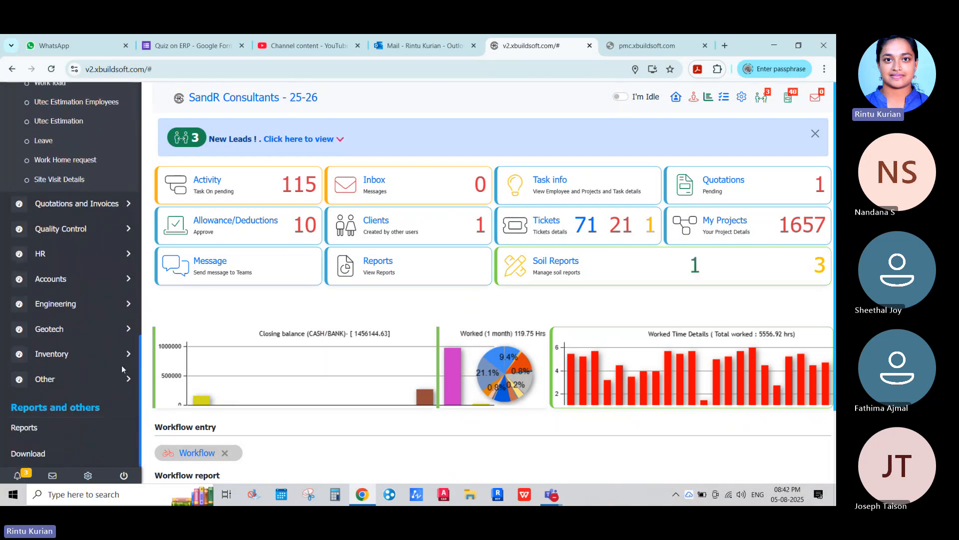
scroll(121, 365, "up", 10)
left_click_drag(128, 212, 128, 214)
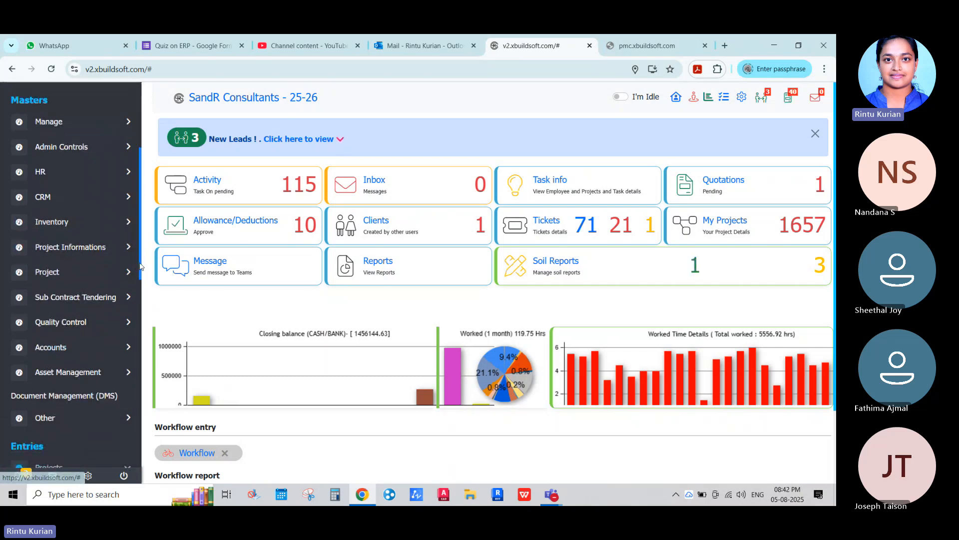
left_click_drag(140, 273, 153, 459)
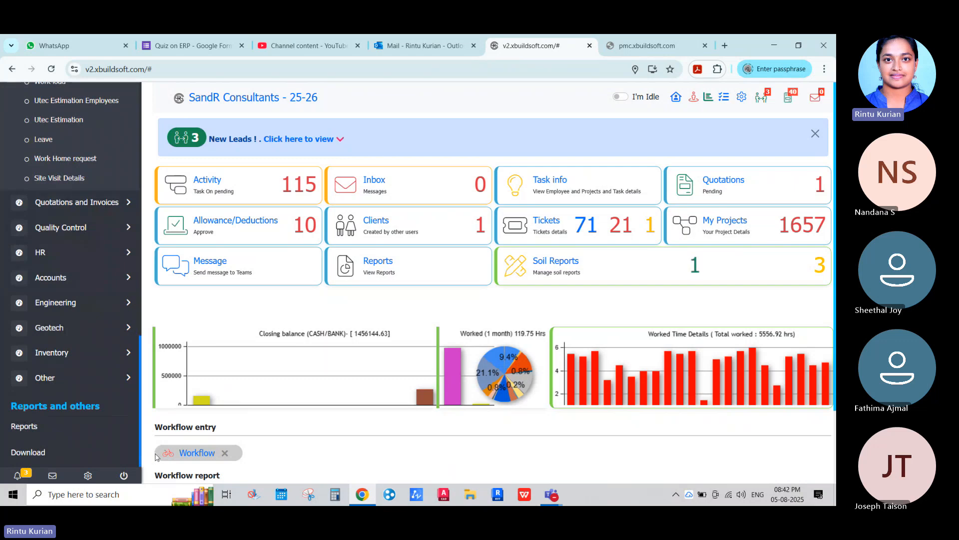
scroll(135, 391, "up", 2)
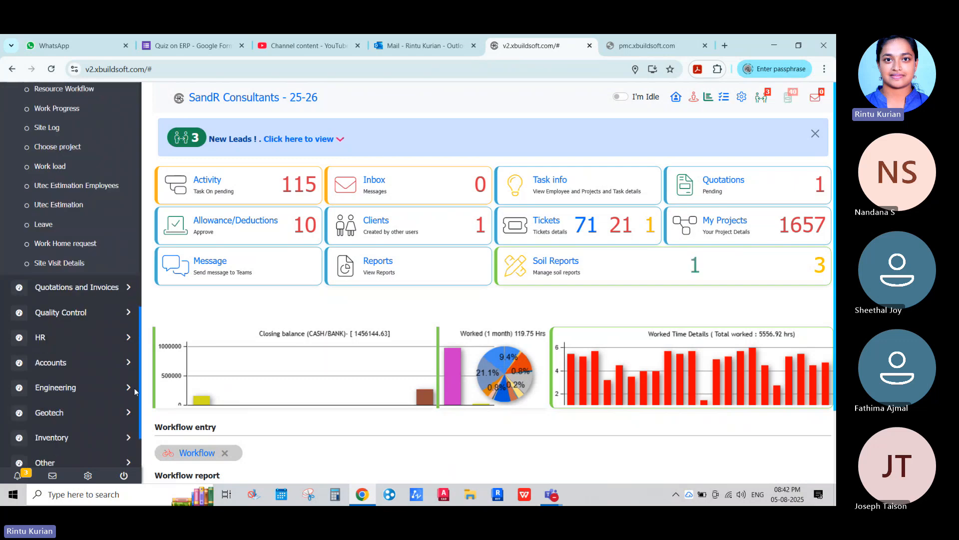
scroll(135, 391, "up", 12)
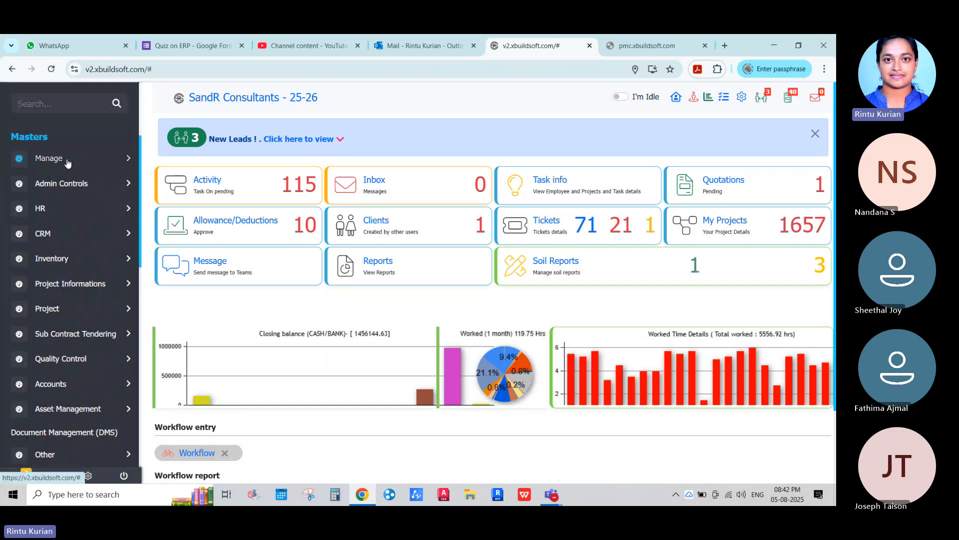
Examine the entries of the Manage and HR modules under Masters, collapsing each one after viewing
left_click(128, 158)
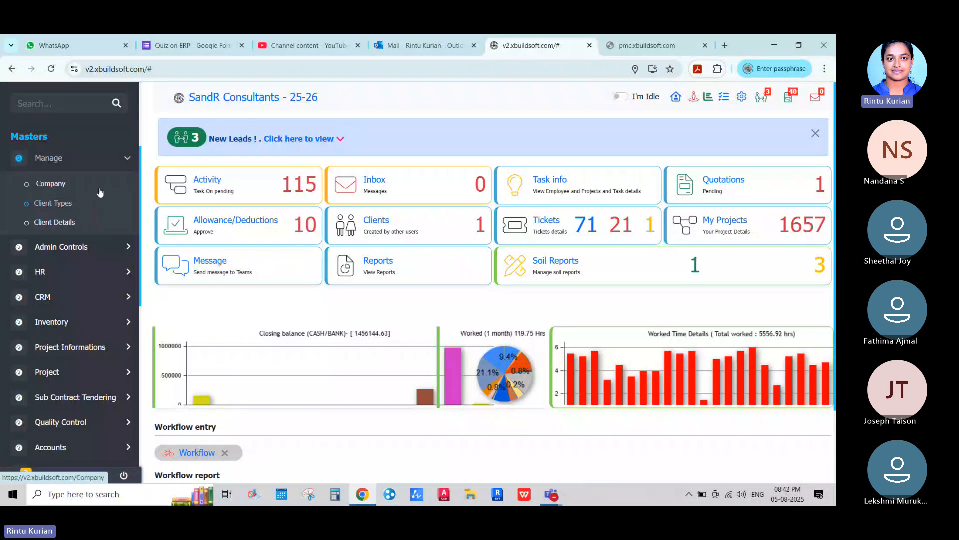
left_click(127, 160)
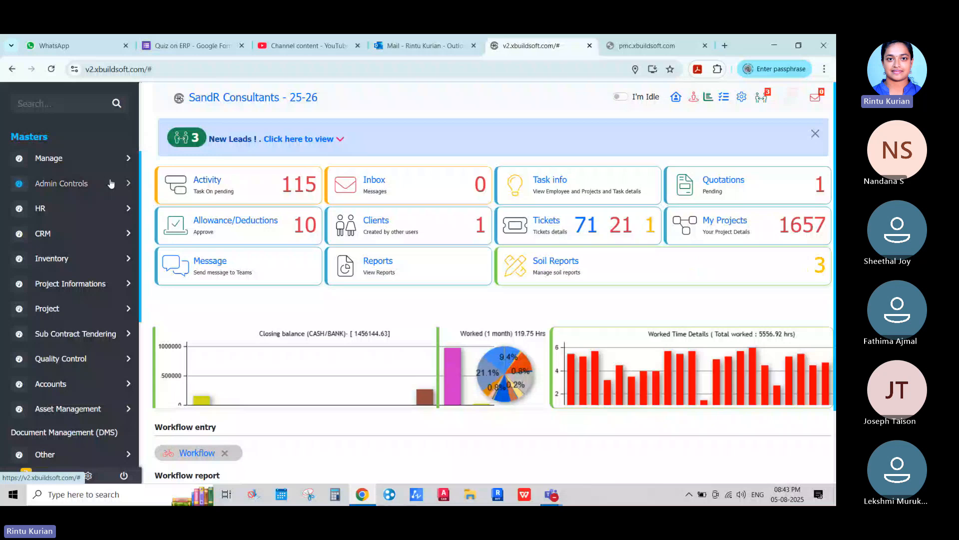
left_click(128, 212)
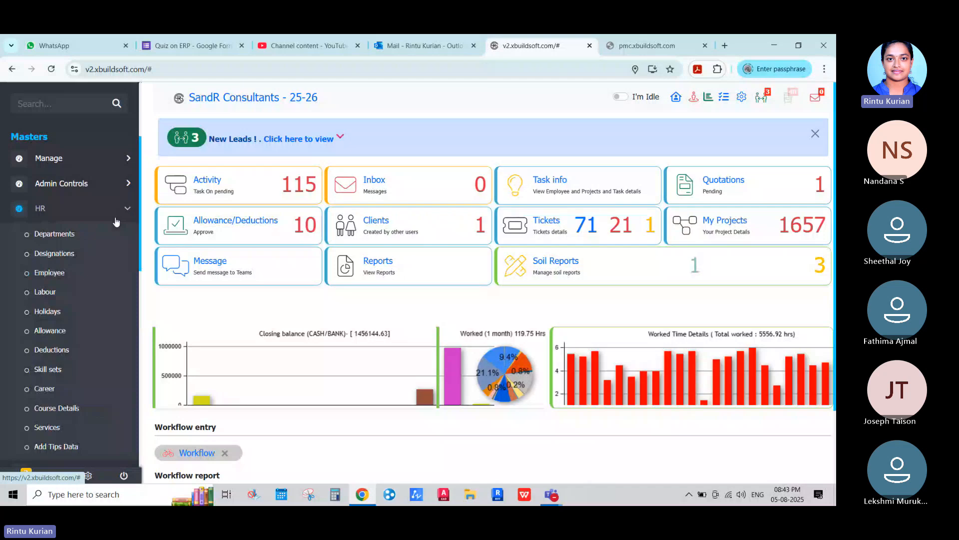
scroll(104, 308, "down", 7)
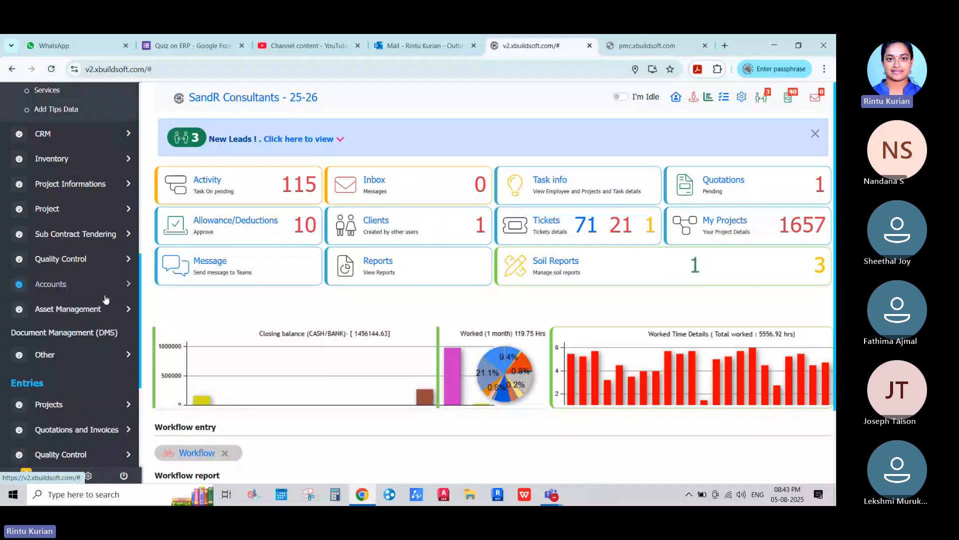
scroll(98, 301, "up", 7)
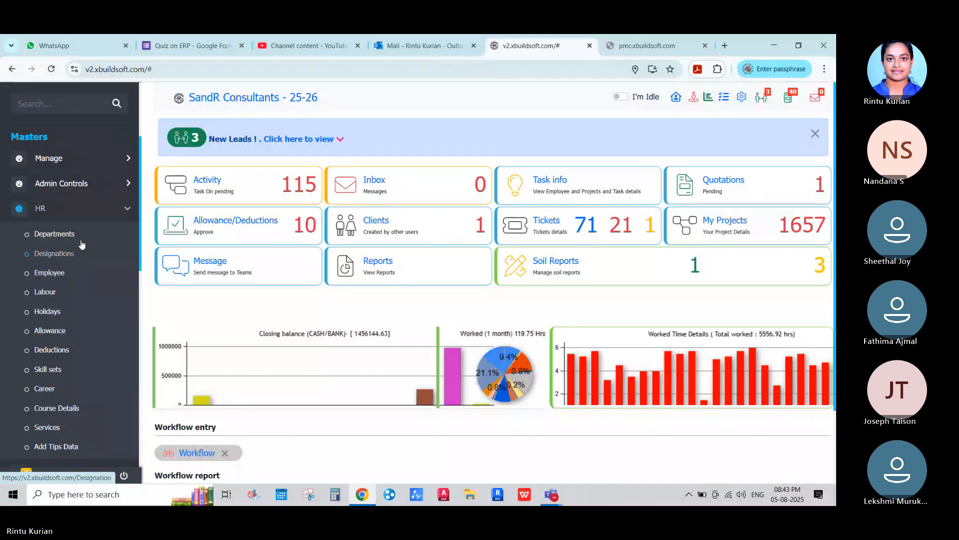
left_click(125, 212)
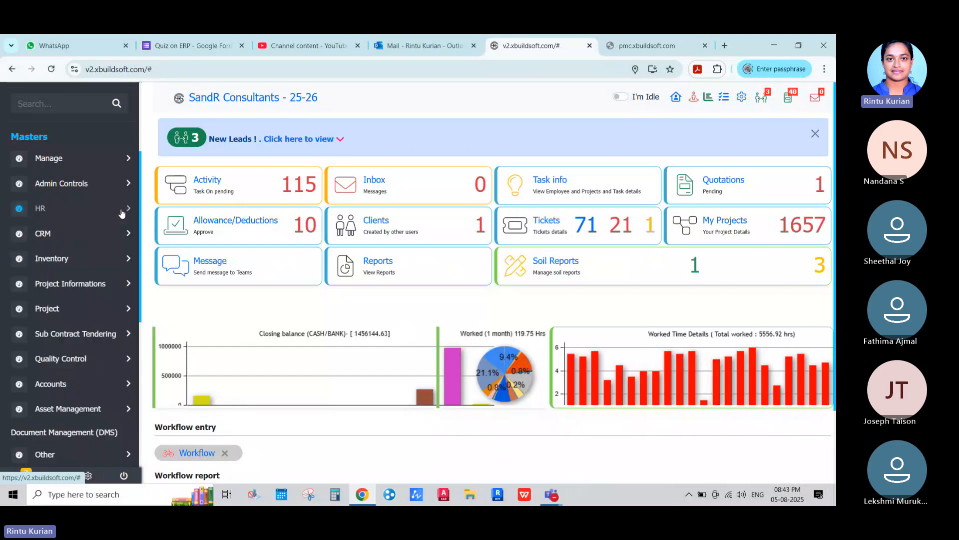
Examine the entries of the CRM and Inventory modules under Masters, collapsing each one after viewing
left_click(129, 236)
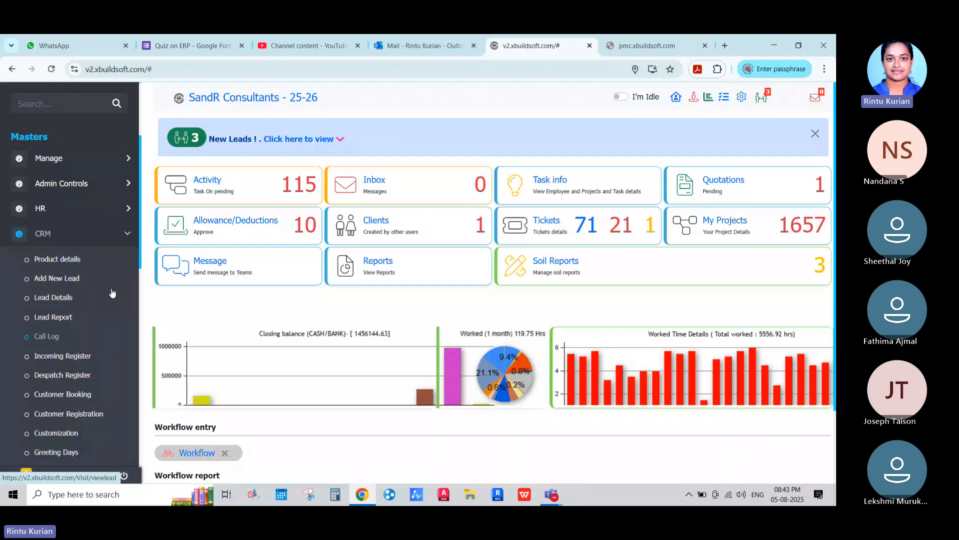
left_click(129, 234)
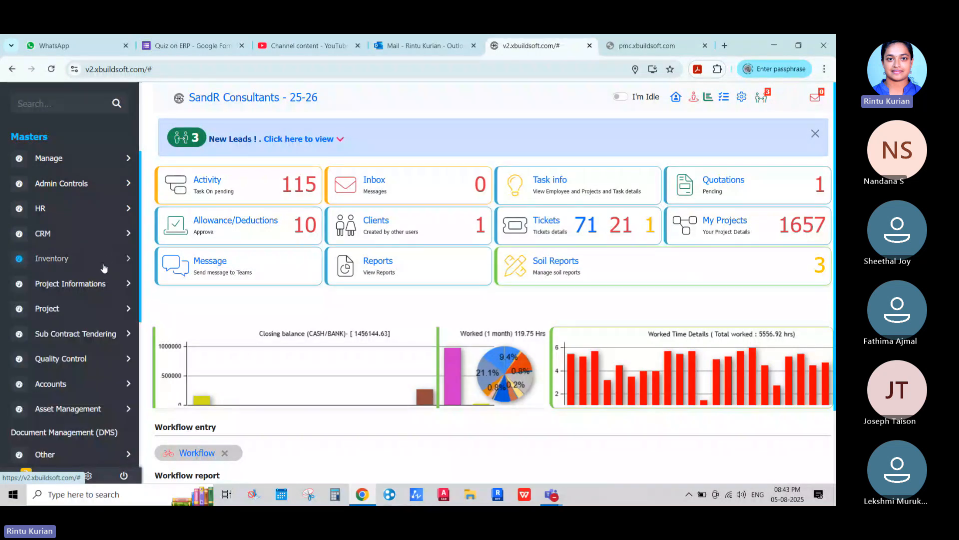
left_click(106, 235)
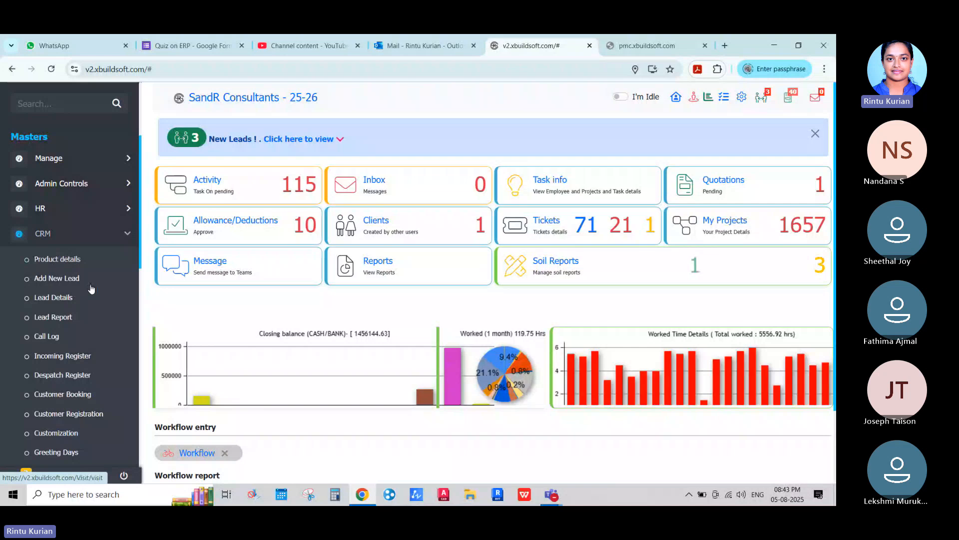
left_click(128, 235)
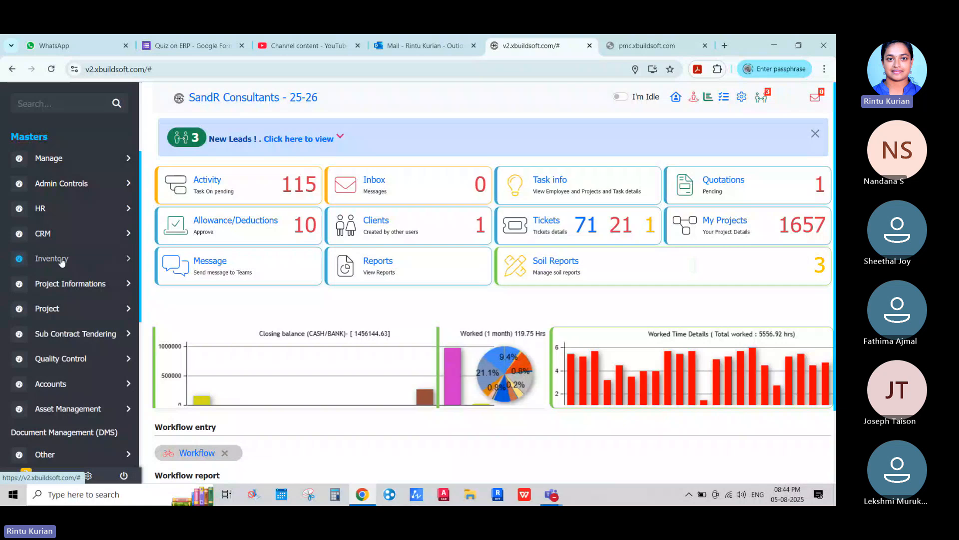
left_click(116, 258)
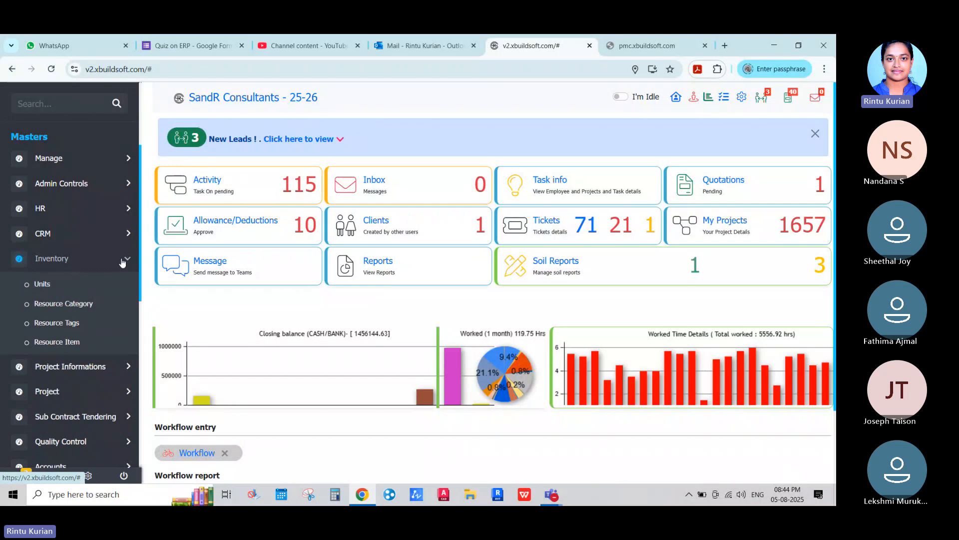
left_click(101, 256)
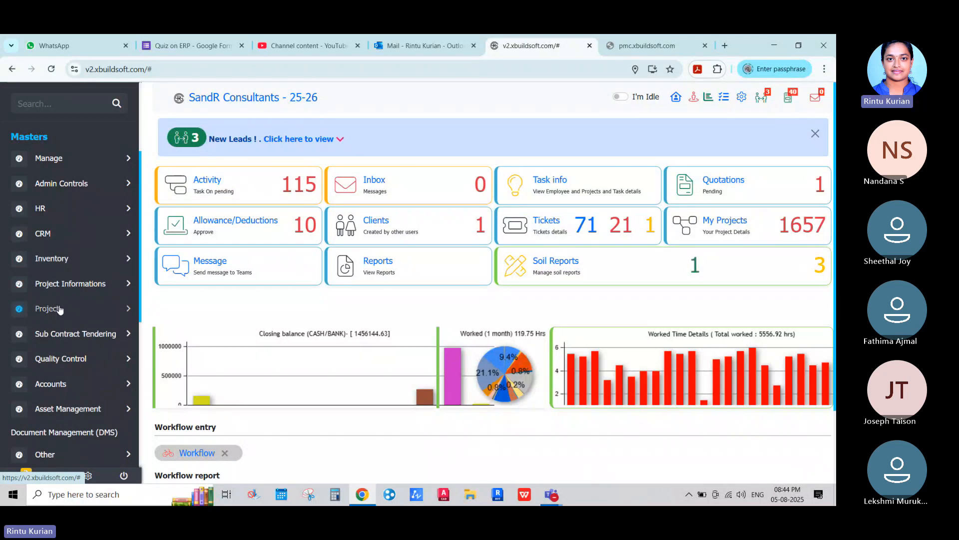
Open Add/Edit Tasks in Project from the Project module under Masters in a new browser tab and switch to it
left_click(60, 308)
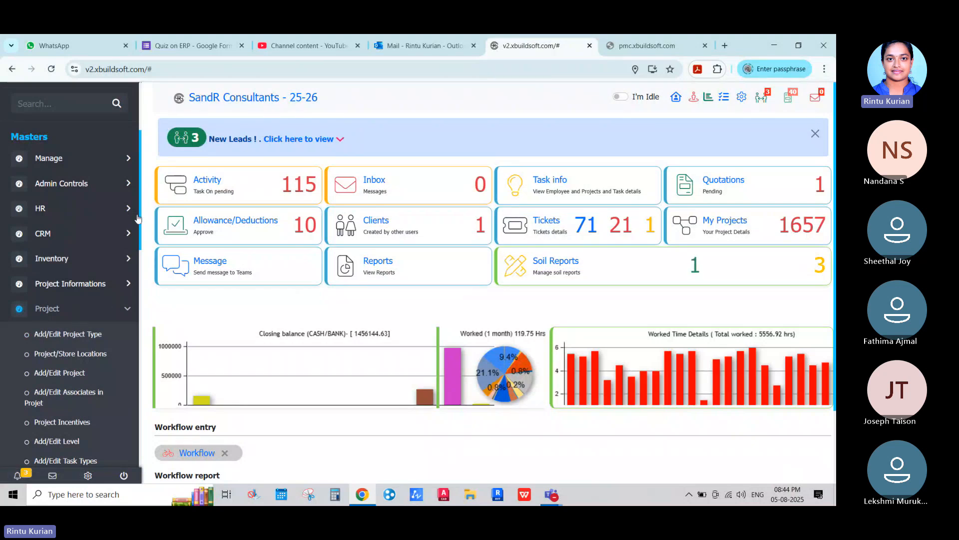
scroll(130, 272, "down", 4)
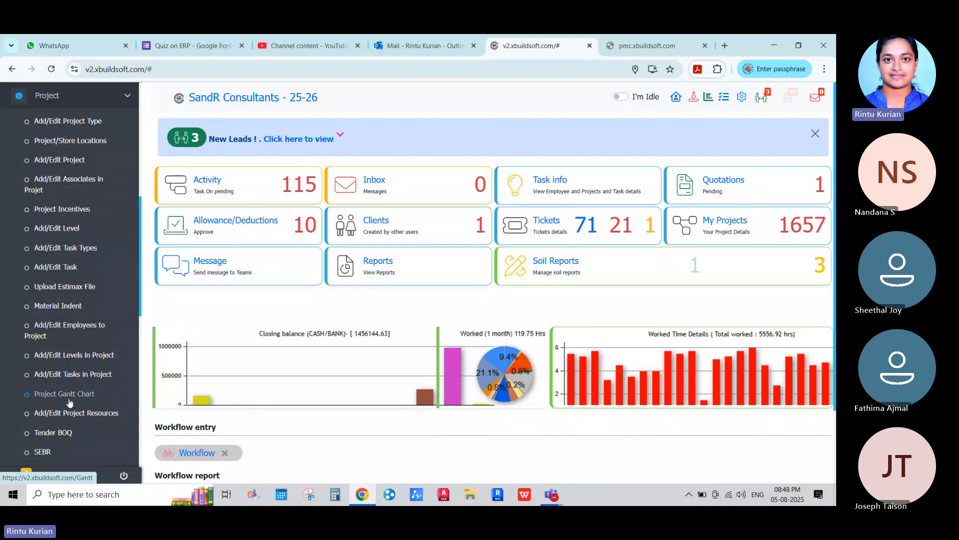
right_click(59, 375)
left_click(113, 263)
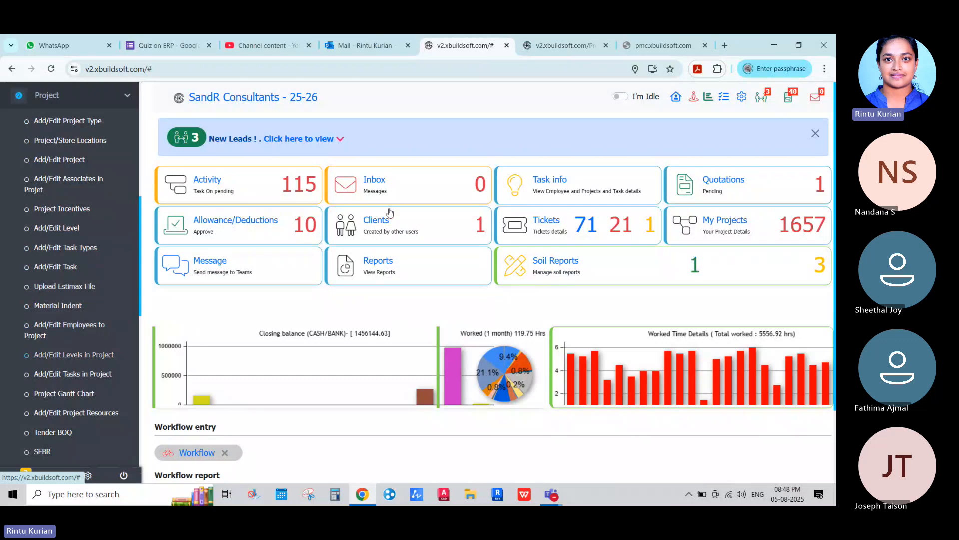
left_click(546, 48)
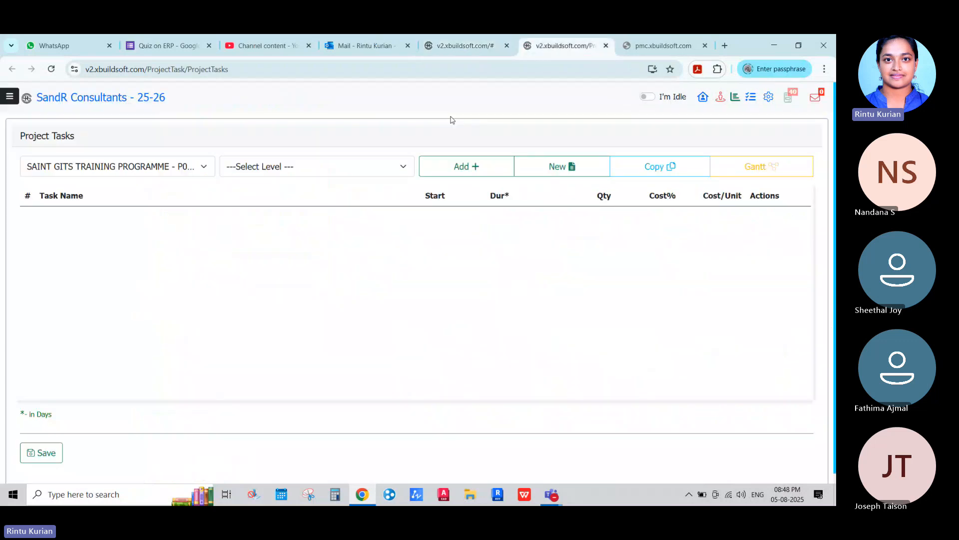
List the project tasks of Silver Storm - Cable Car Construction - P02058 for the Driving station level
left_click(204, 170)
type("s")
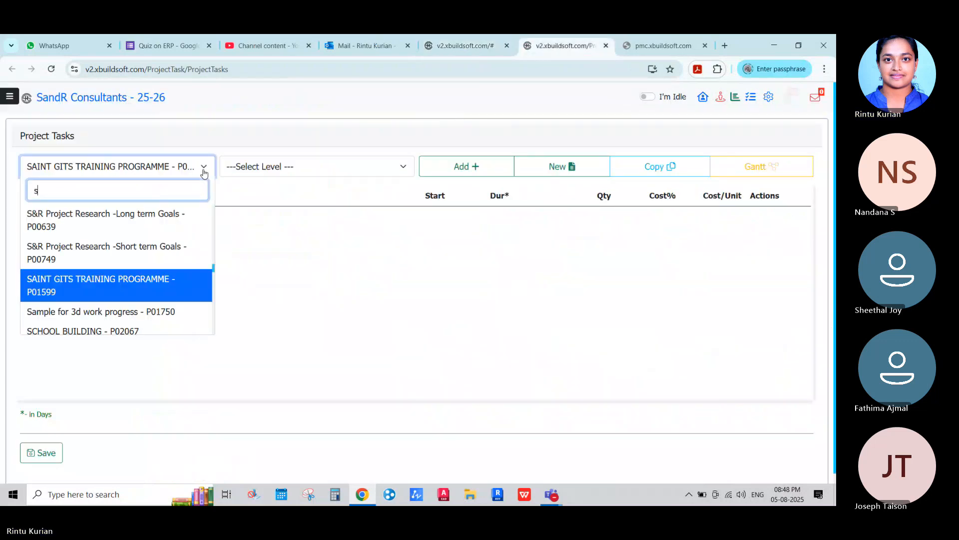
type("il")
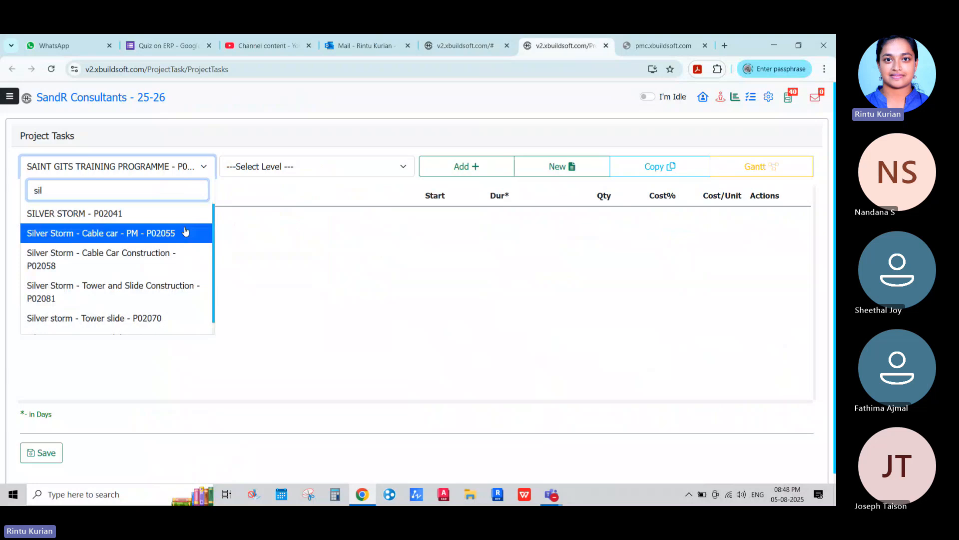
left_click(165, 254)
left_click(260, 166)
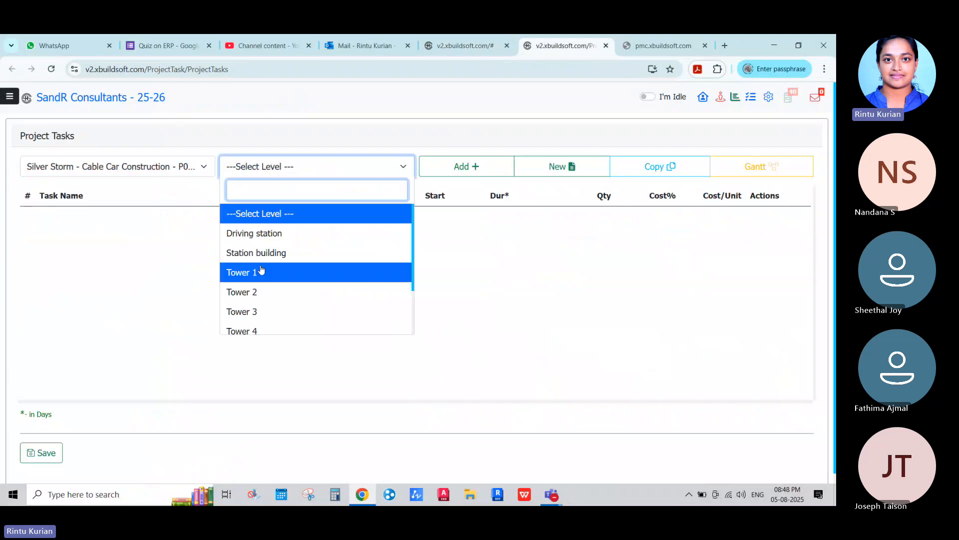
left_click(260, 233)
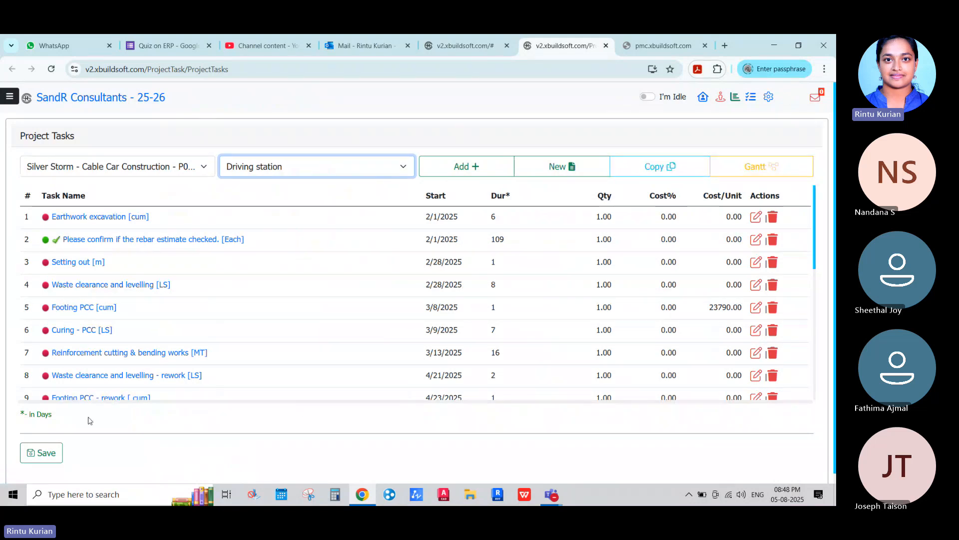
Load Silver Storm - Cable Car Construction - P02058 in the Gantt view and expand its Driving station tasks
left_click(763, 171)
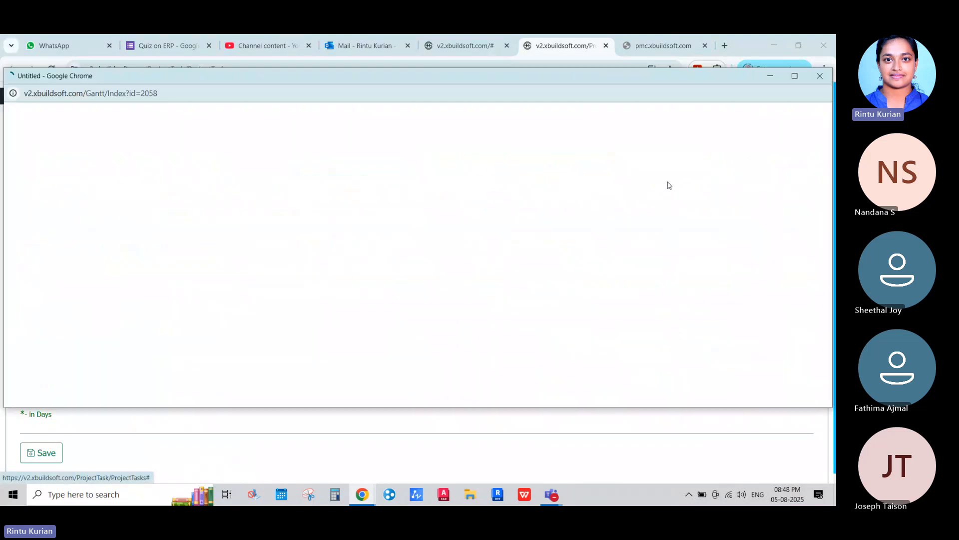
left_click(113, 122)
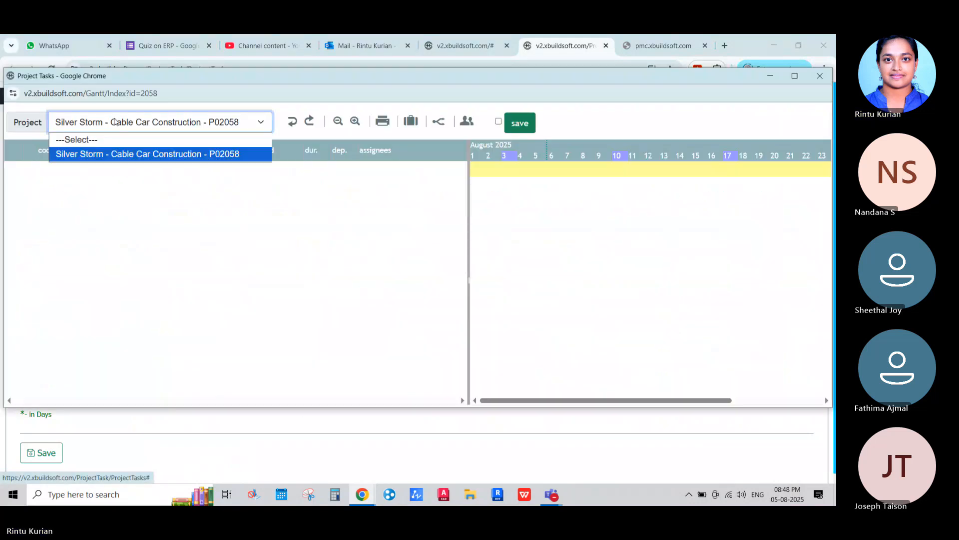
left_click(99, 155)
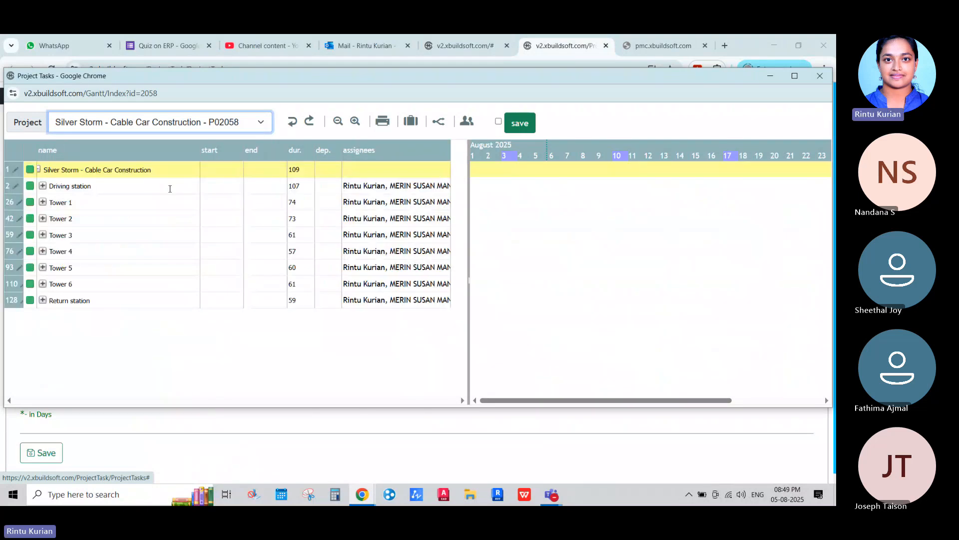
left_click(52, 187)
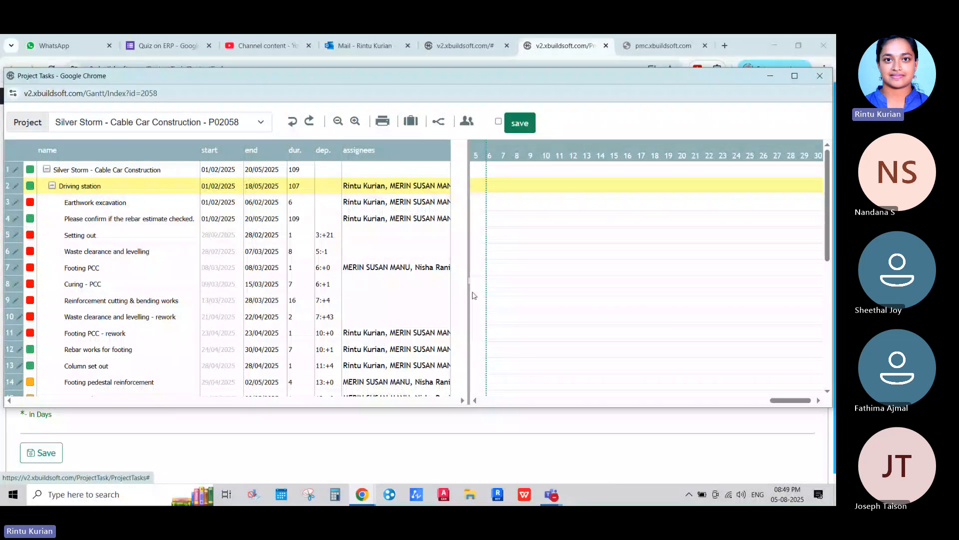
Widen the Gantt timeline area and inspect the dates, durations and dependencies of the Driving station tasks down to Waste clearance and levelling
left_click_drag(470, 295, 361, 285)
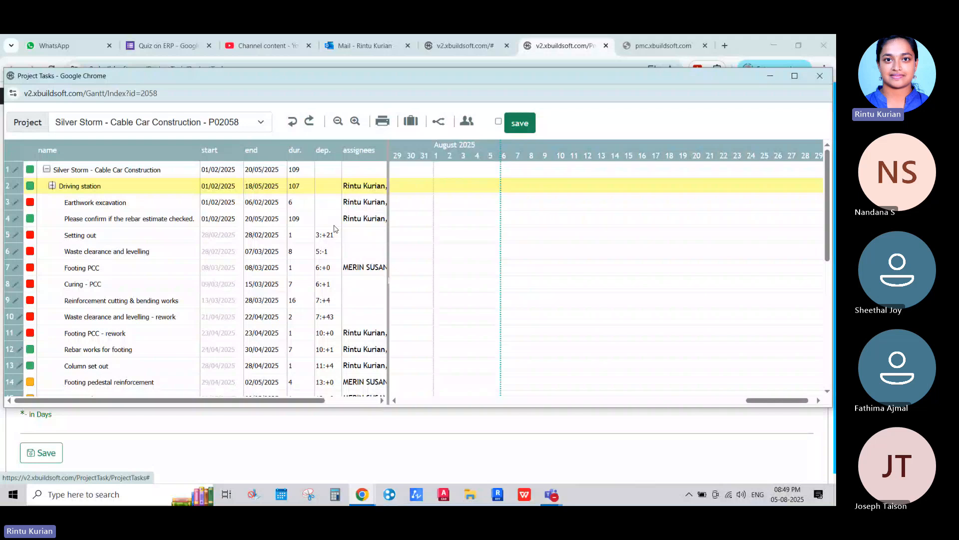
left_click(235, 220)
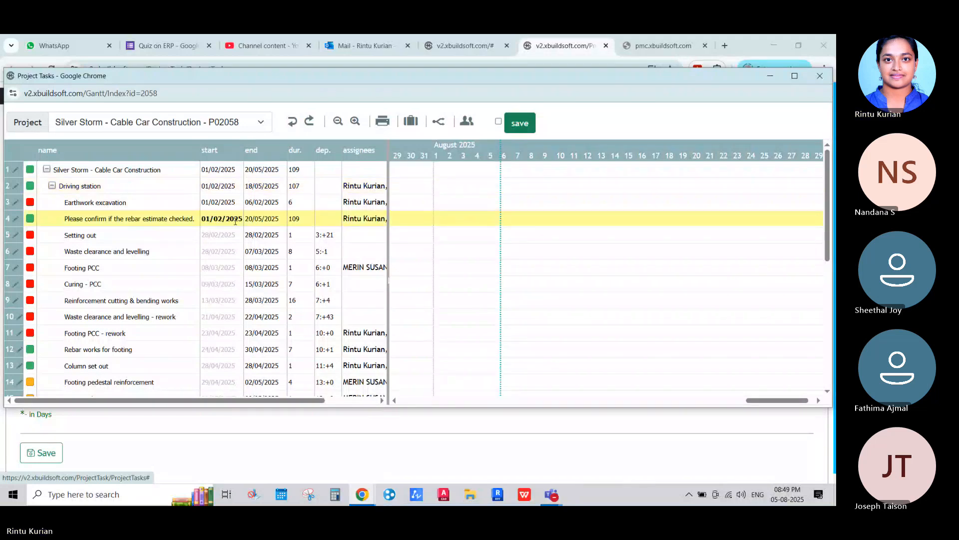
left_click(255, 235)
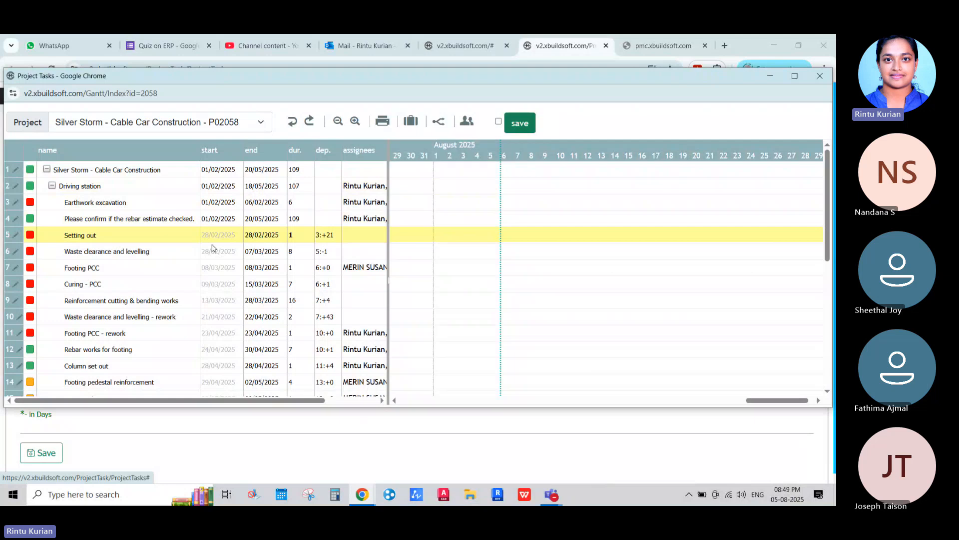
left_click(319, 254)
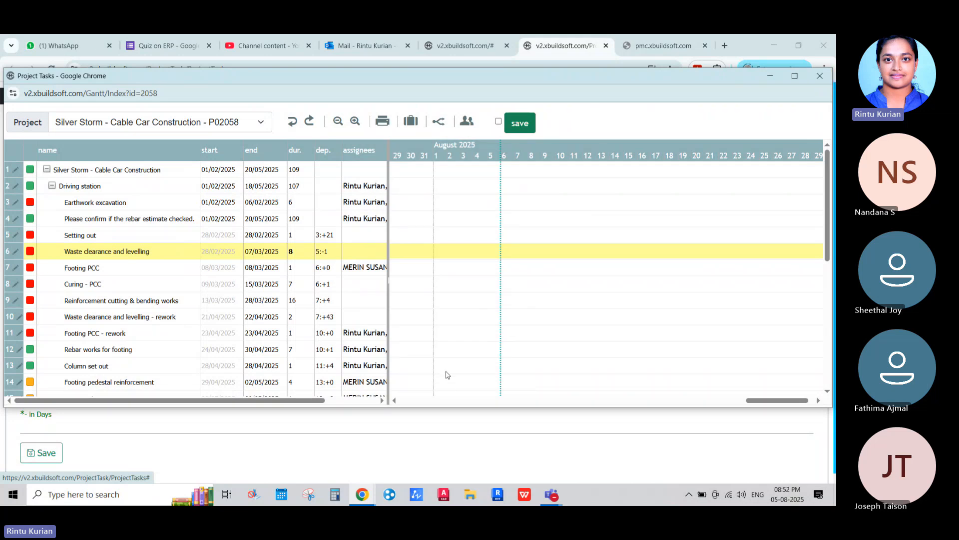
Examine the linked Driving station task bars on the Gantt timeline from mid-February to mid-March 2025
left_click_drag(828, 222, 533, 433)
left_click(709, 368)
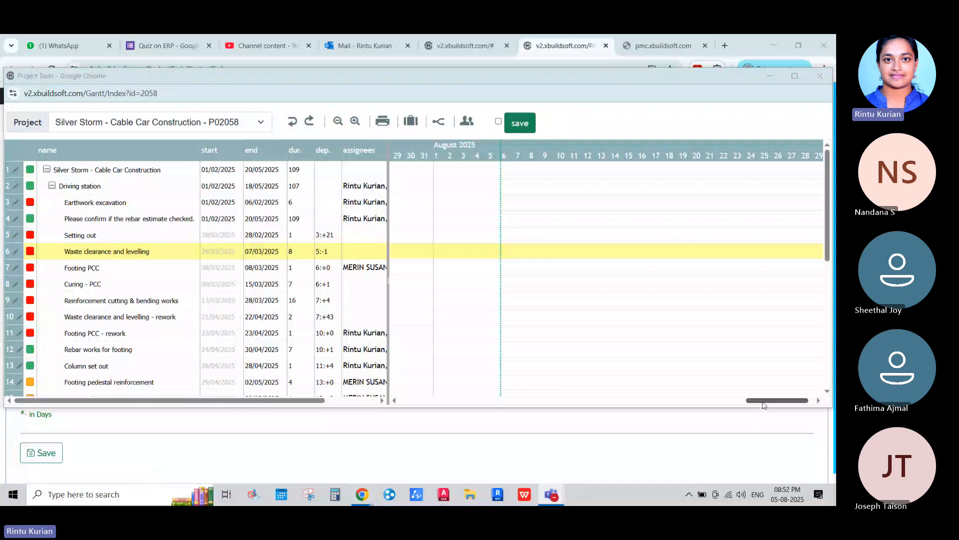
left_click_drag(764, 405, 458, 414)
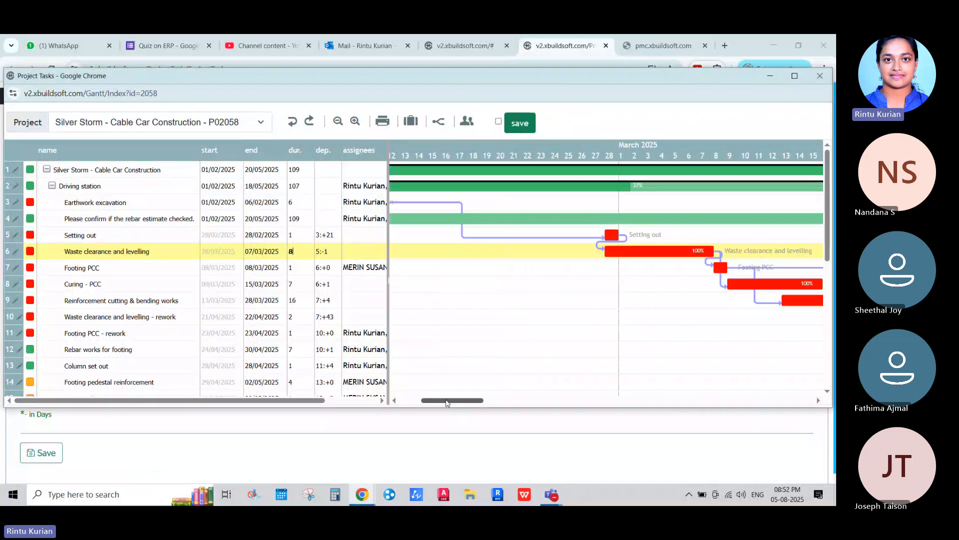
Examine the March 2025 task bars, then close the Gantt window and the Project Tasks page to return to the ERP dashboard
mouse_move(512, 406)
left_mouse_down()
mouse_move(673, 389)
mouse_move(521, 393)
left_mouse_up()
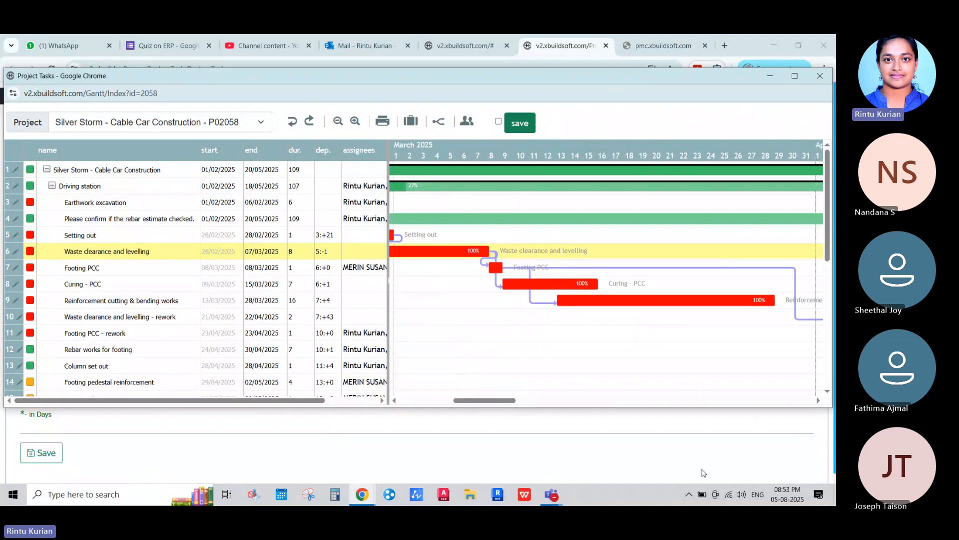
left_click(820, 76)
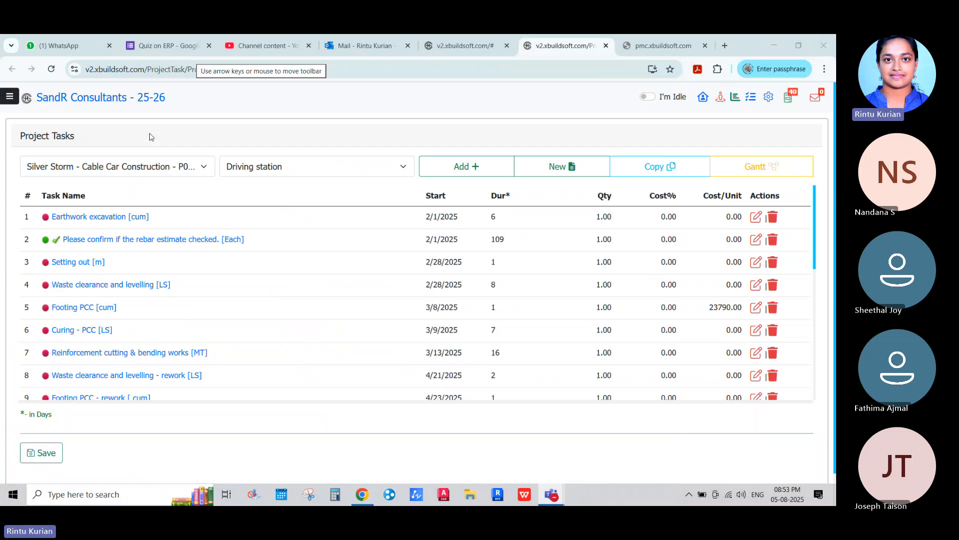
left_click(605, 46)
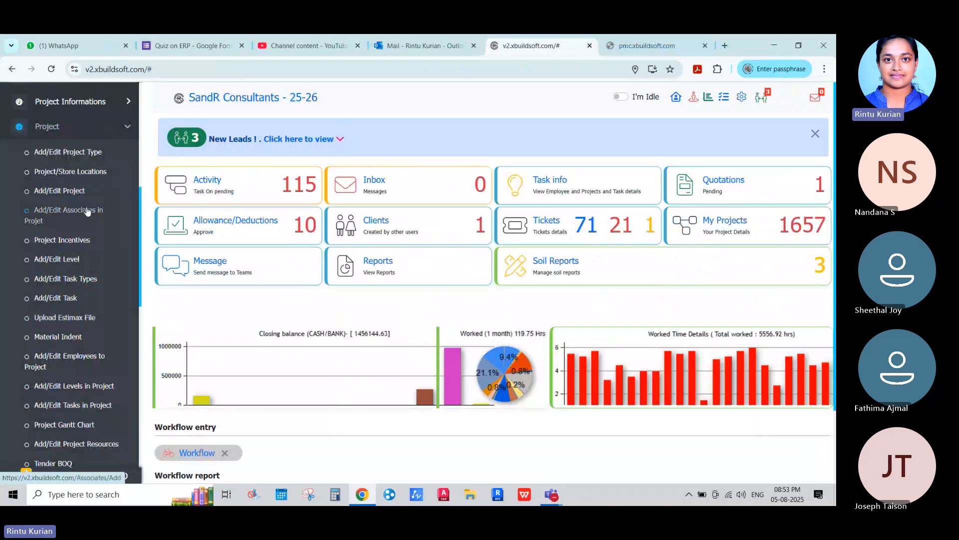
Look through the ERP's project, entries and reports modules and expand Sub Contract Tendering
scroll(100, 220, "down", 6)
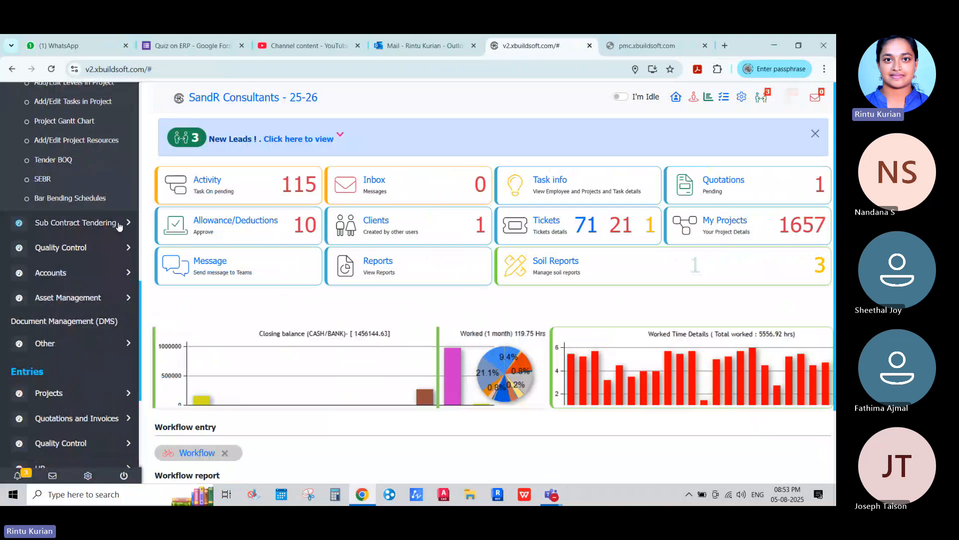
scroll(107, 245, "down", 4)
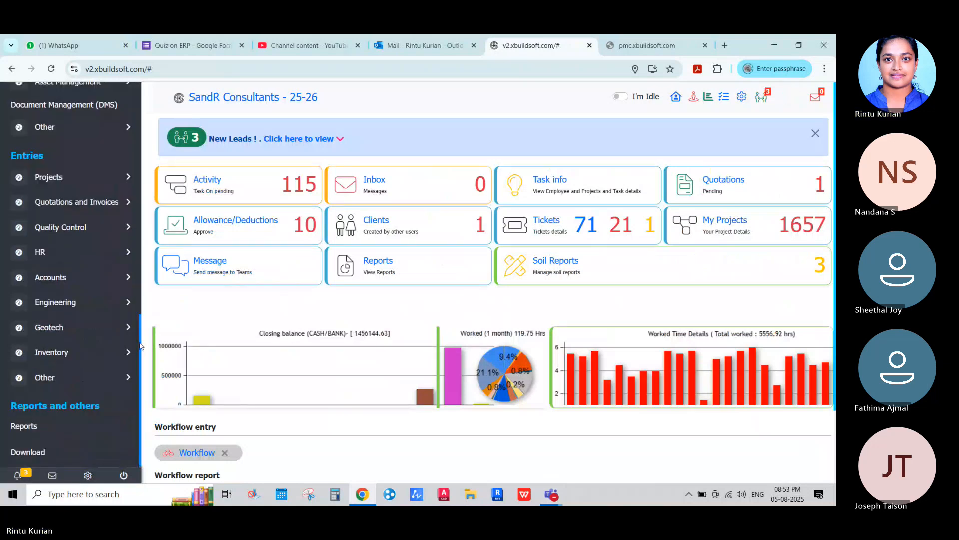
left_click_drag(141, 346, 169, 215)
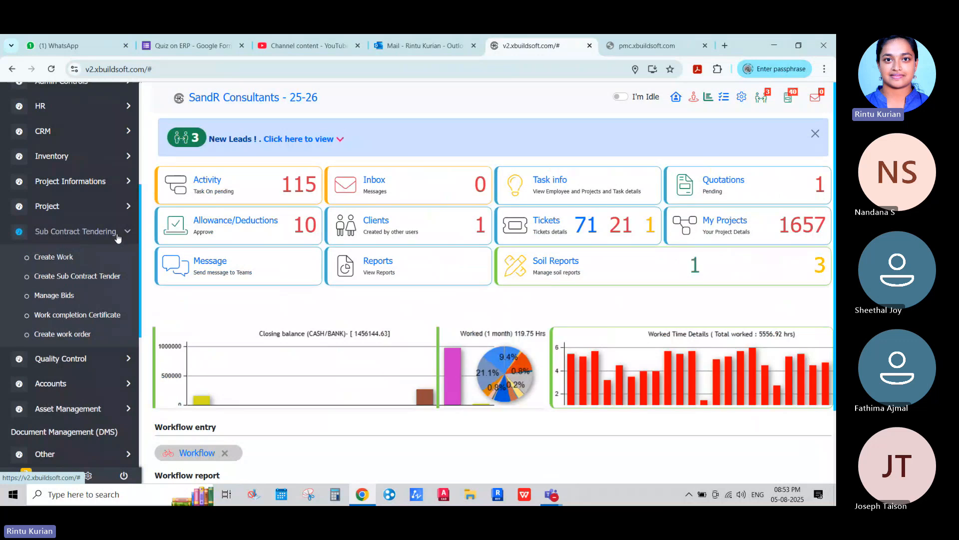
Try to open the Create Work page of Sub Contract Tendering in a separate tab, and close that tab again
right_click(52, 259)
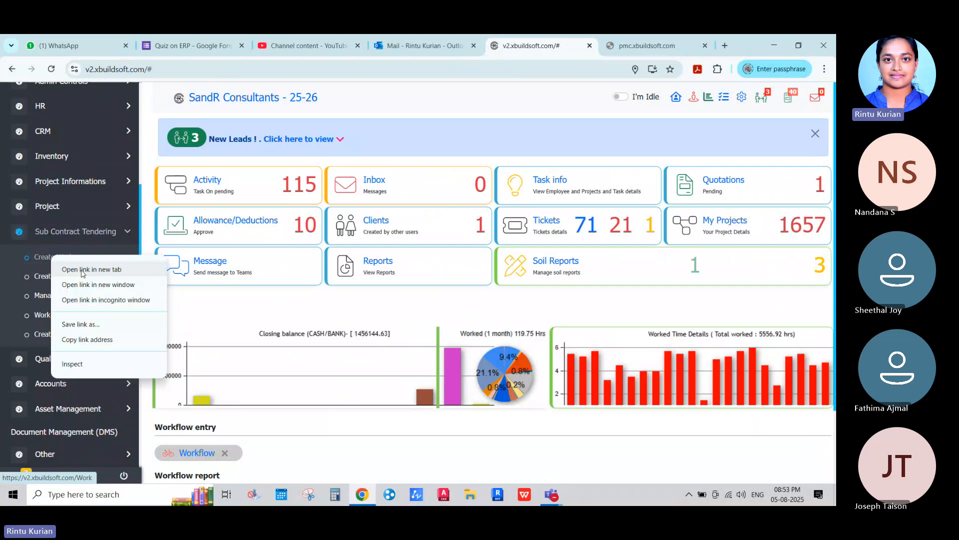
left_click(83, 269)
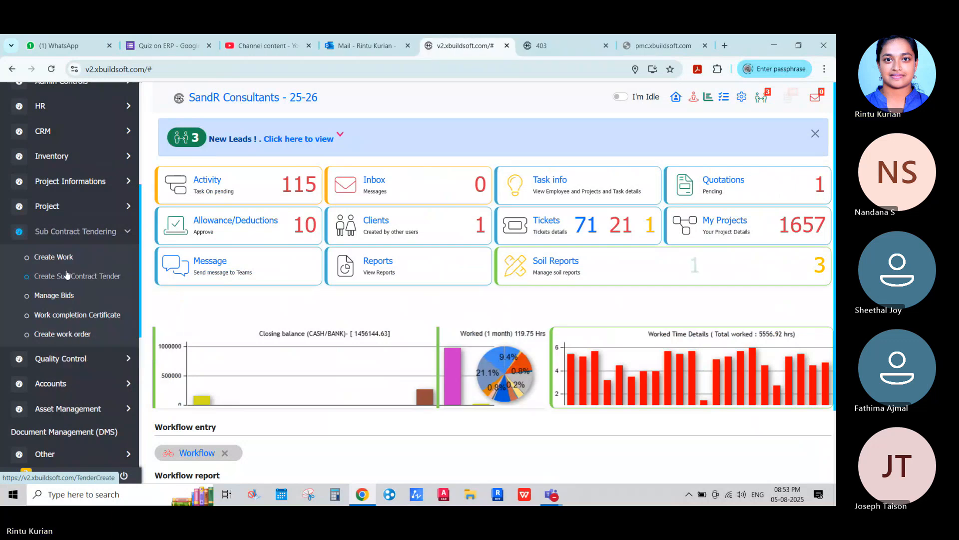
left_click(607, 46)
Reload the PMC version of the ERP from a fresh address, pmc.xbuildsoft.com
left_click(576, 44)
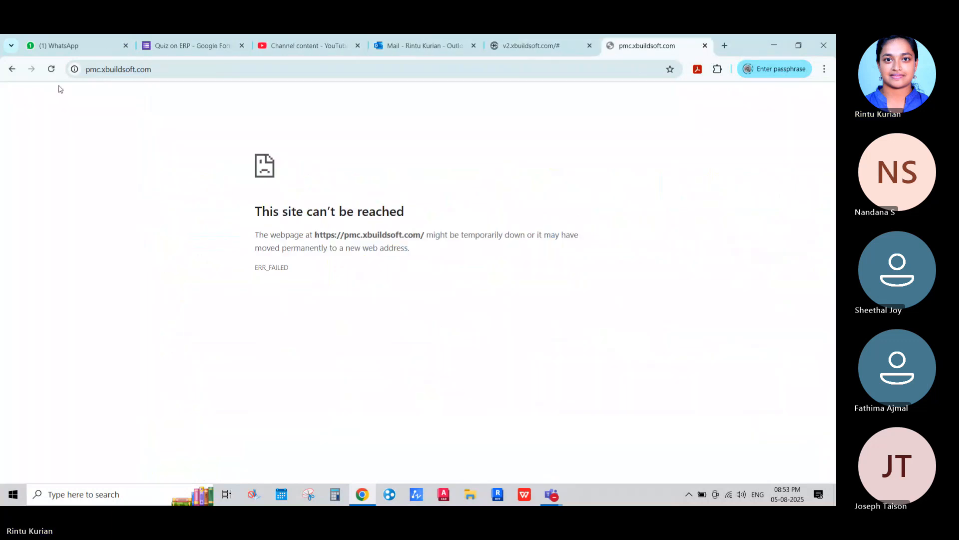
left_click(12, 68)
left_click(86, 66)
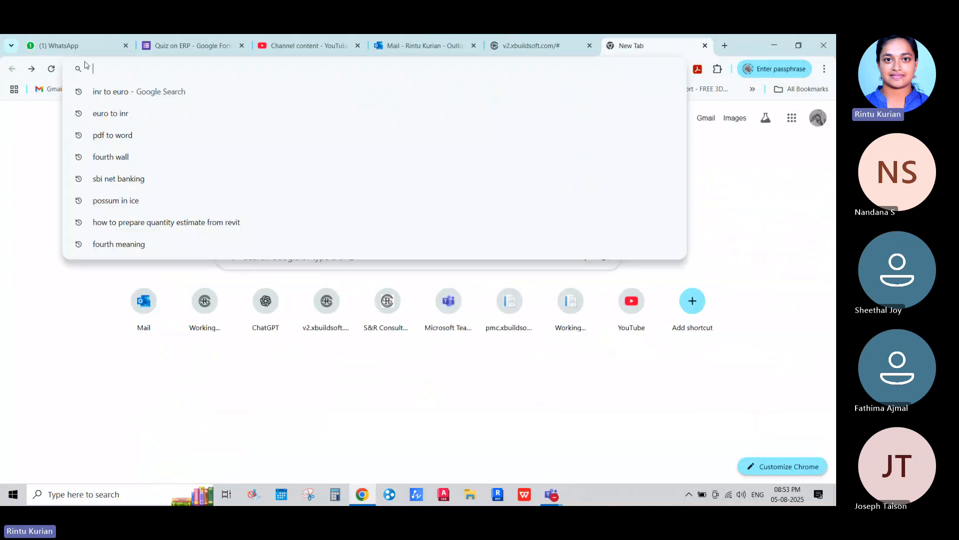
type("pmc")
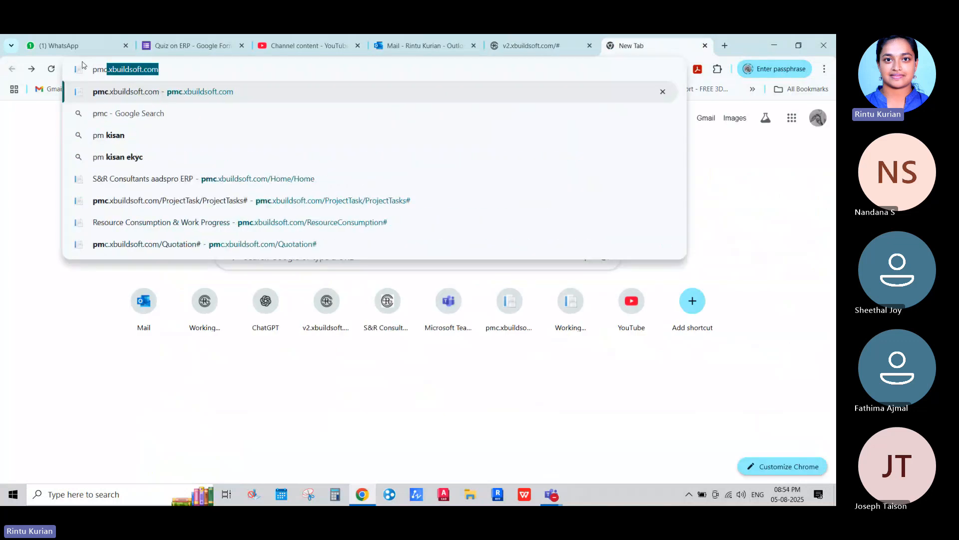
key("Return")
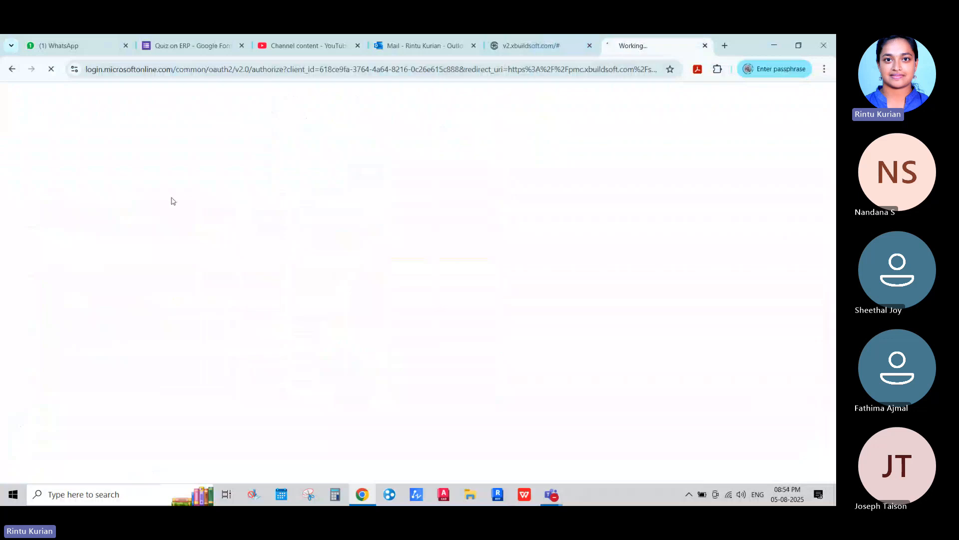
left_click_drag(148, 136, 159, 80)
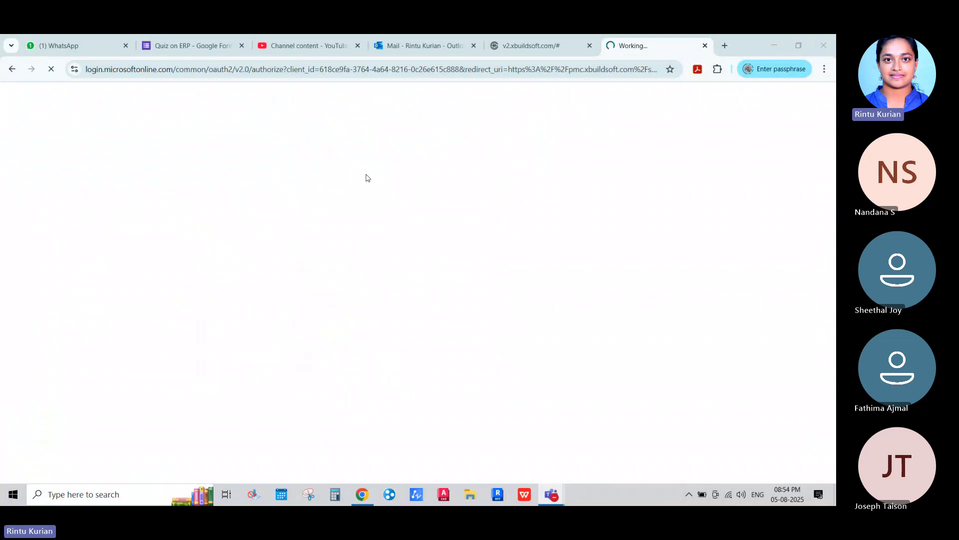
Check the SandR Consultants dashboard, return to the PMC site and expand its Sub Contract Tendering module
left_click(523, 47)
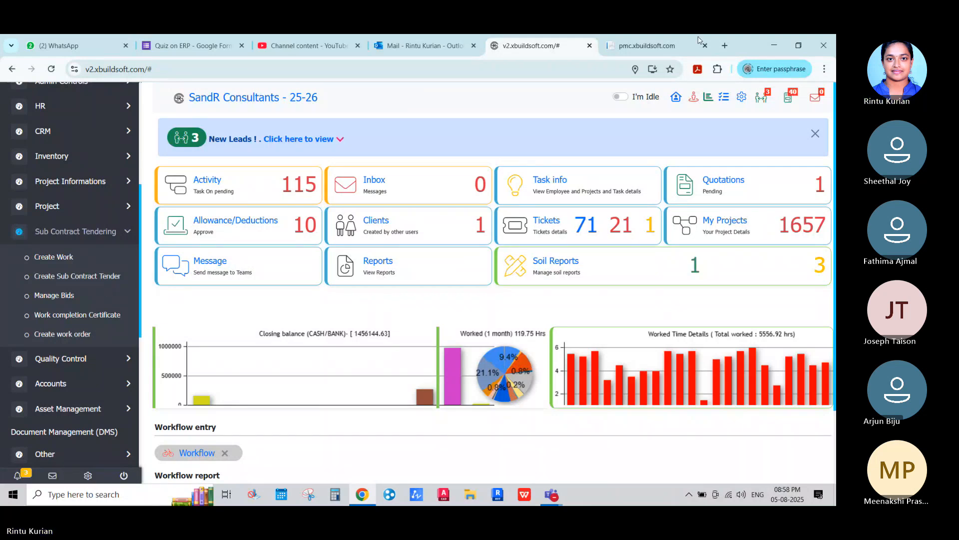
left_click(654, 44)
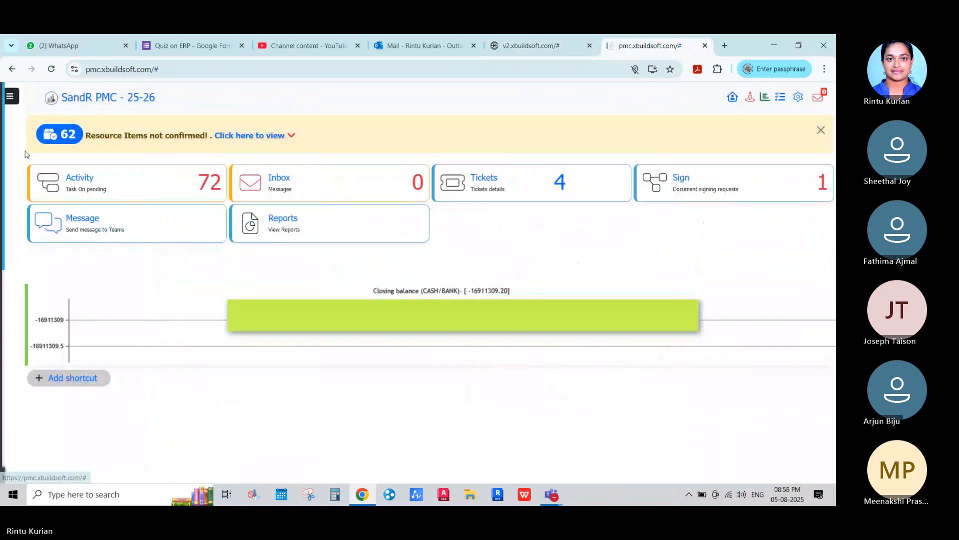
scroll(61, 406, "down", 6)
left_click(69, 132)
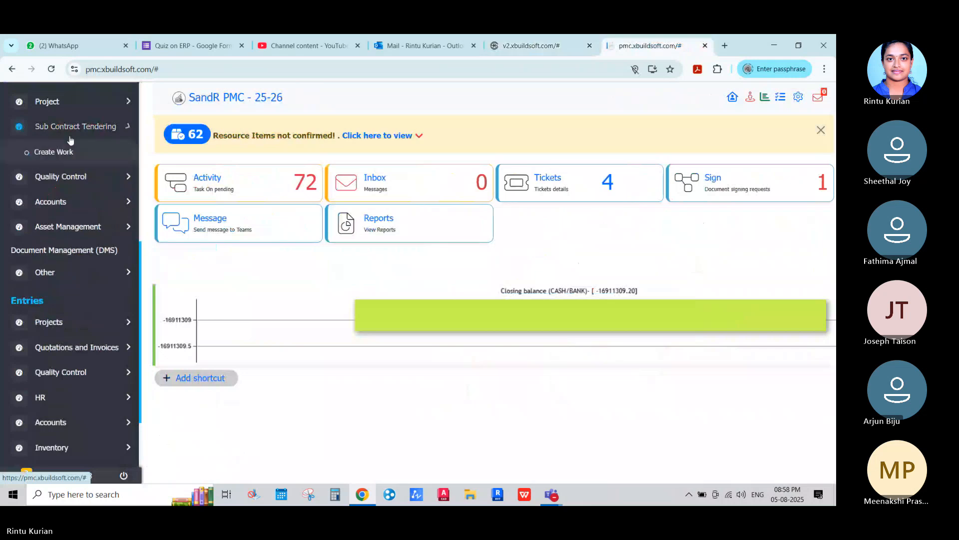
Open the PMC site's Create Work, Create Sub Contract Tender and Manage Bids pages in separate background tabs
right_click(52, 153)
left_click(62, 164)
right_click(62, 169)
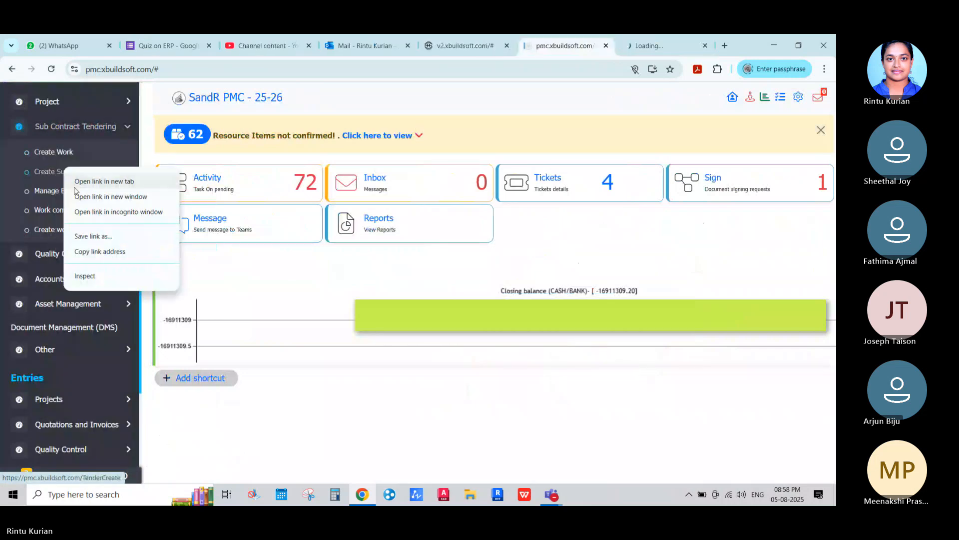
left_click(74, 181)
right_click(60, 195)
left_click(111, 207)
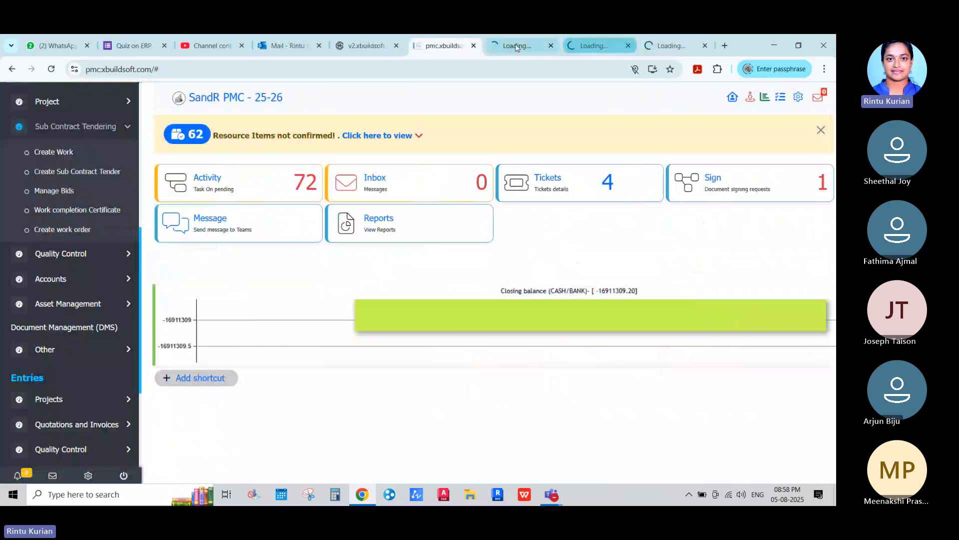
Return to the SandR Consultants dashboard and review the functions under the Quality Control and Accounts modules
left_click(398, 40)
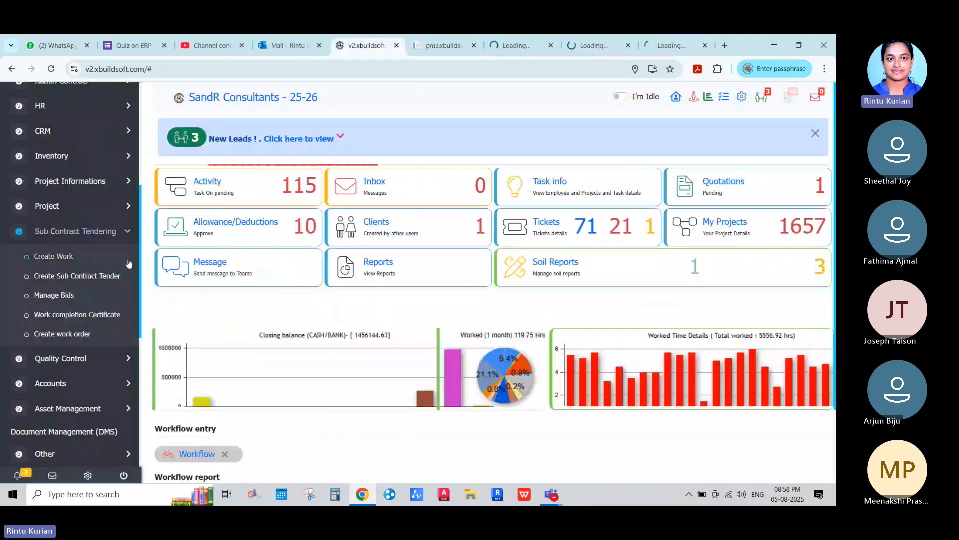
scroll(129, 263, "down", 2)
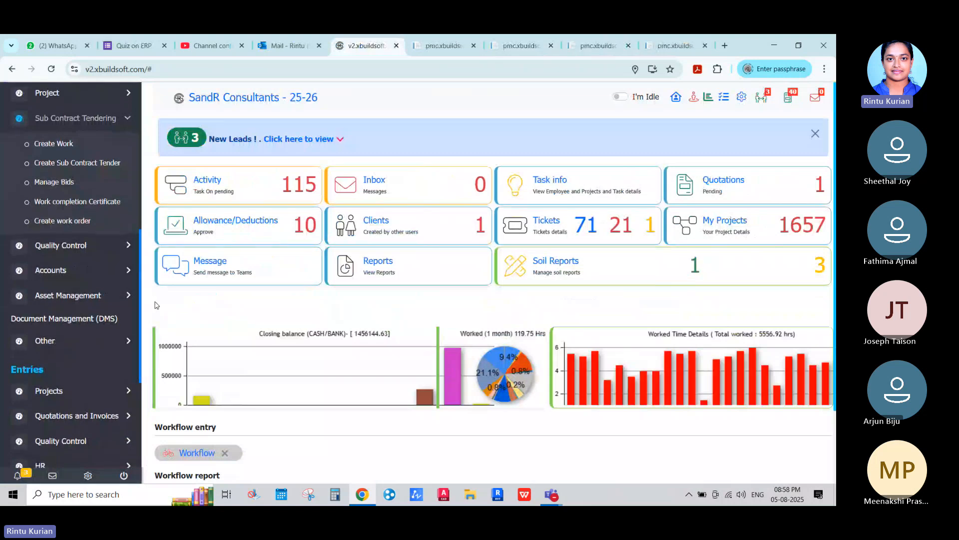
left_click_drag(155, 302, 162, 311)
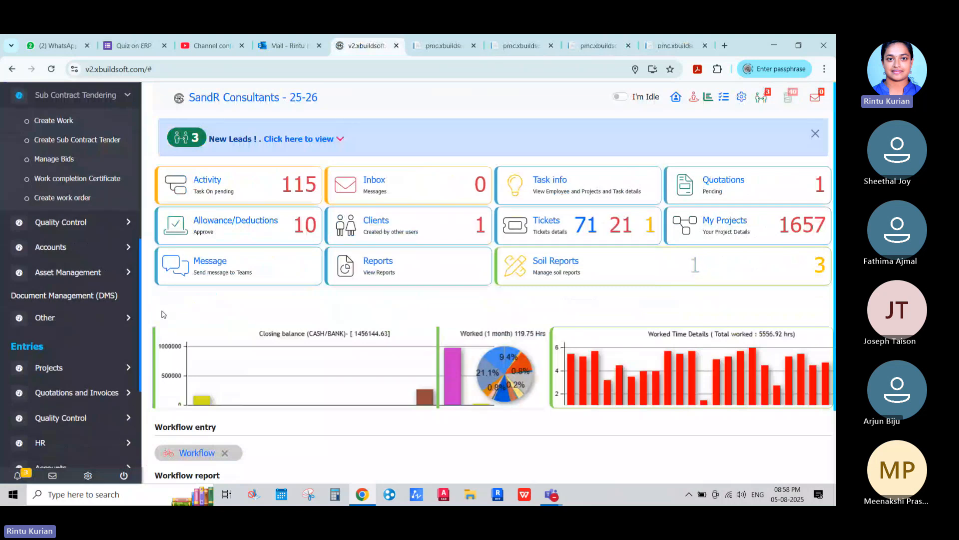
scroll(108, 293, "down", 1)
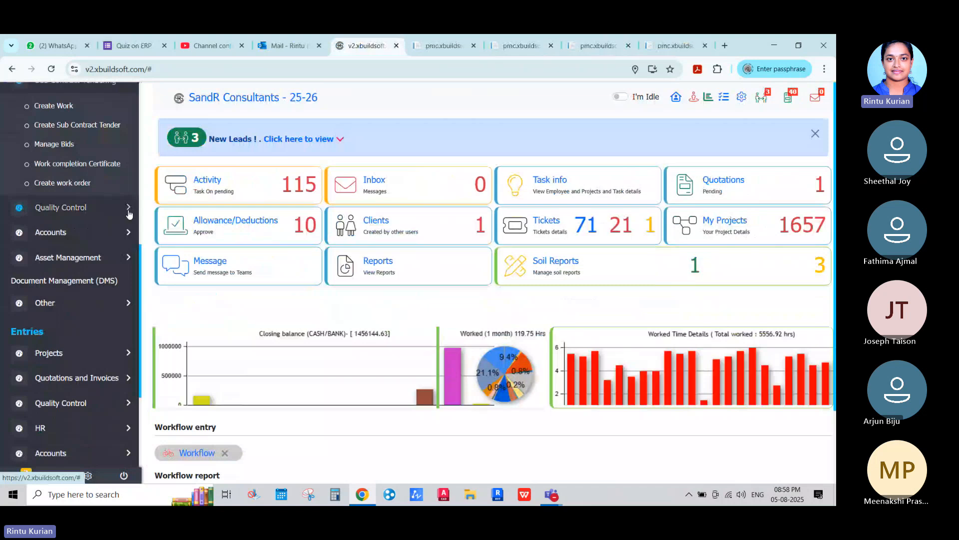
left_click(110, 202)
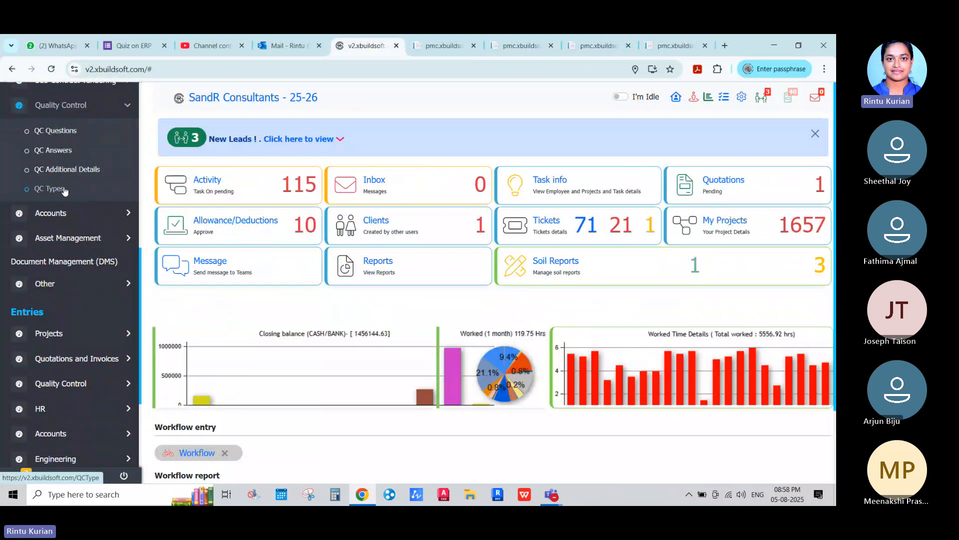
left_click(129, 214)
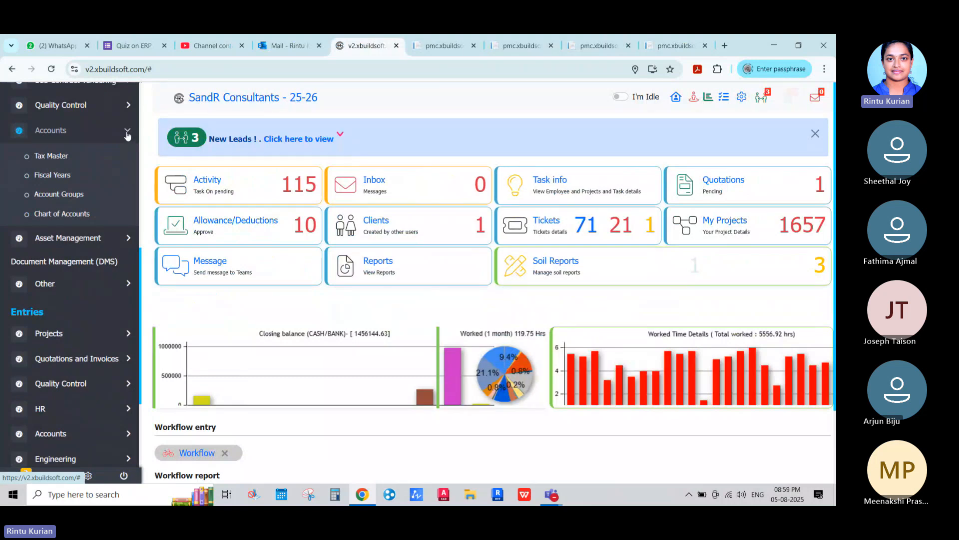
left_click(127, 130)
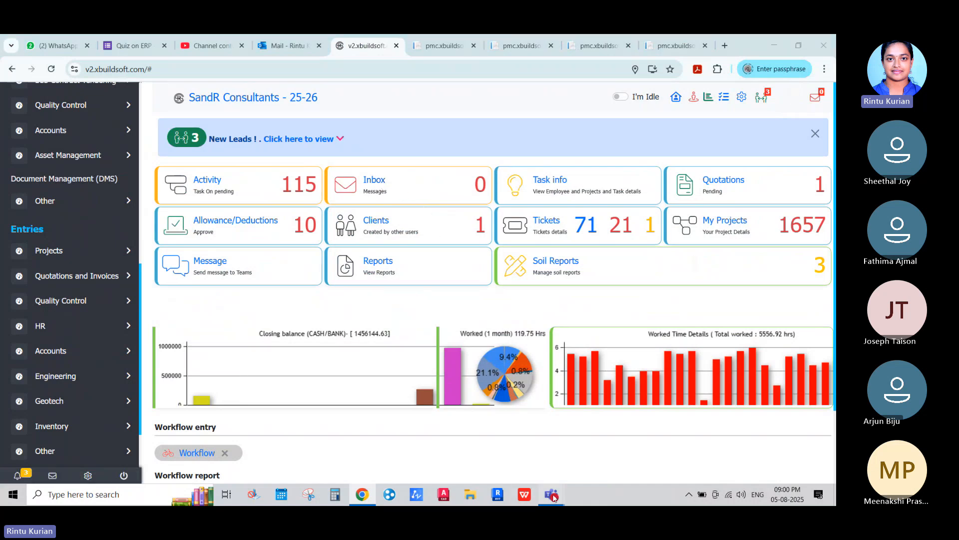
Switch to Microsoft Teams, view the posts in the RS RESIDENCY PM channel, and minimize the Teams window
mouse_move(554, 497)
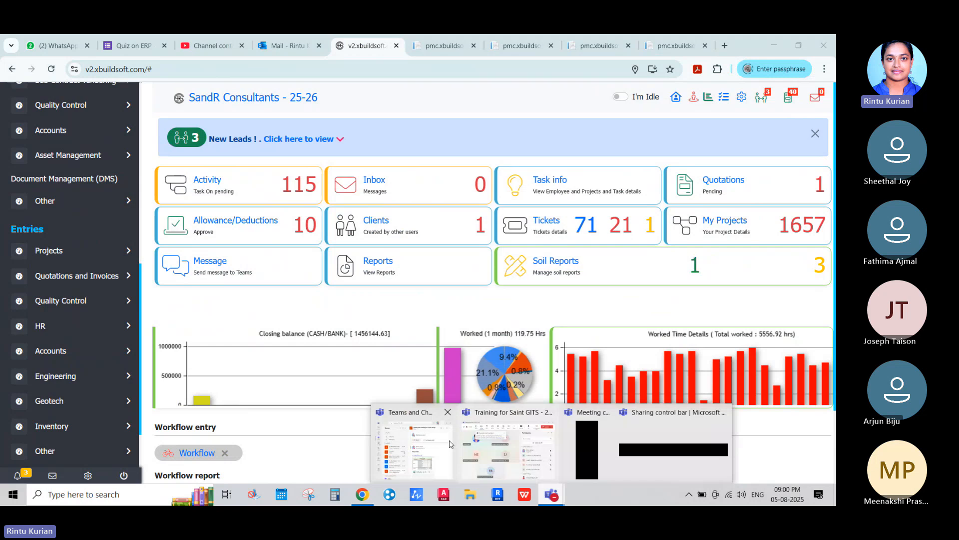
mouse_move(409, 454)
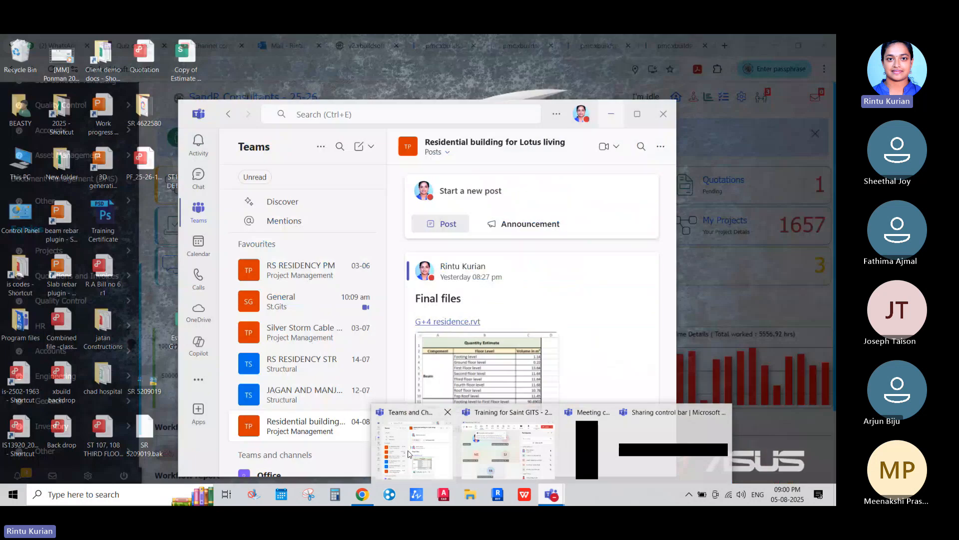
left_click(409, 454)
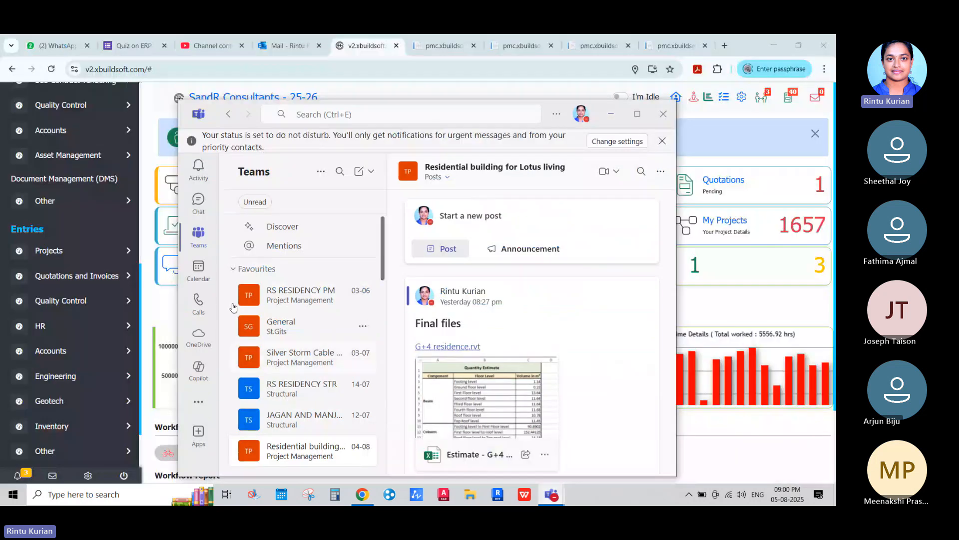
left_click(300, 305)
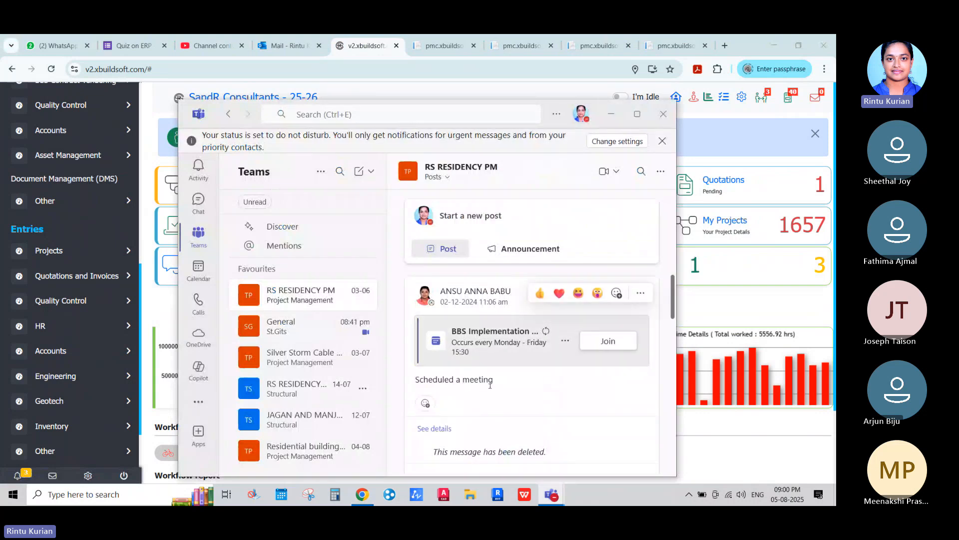
left_click(612, 116)
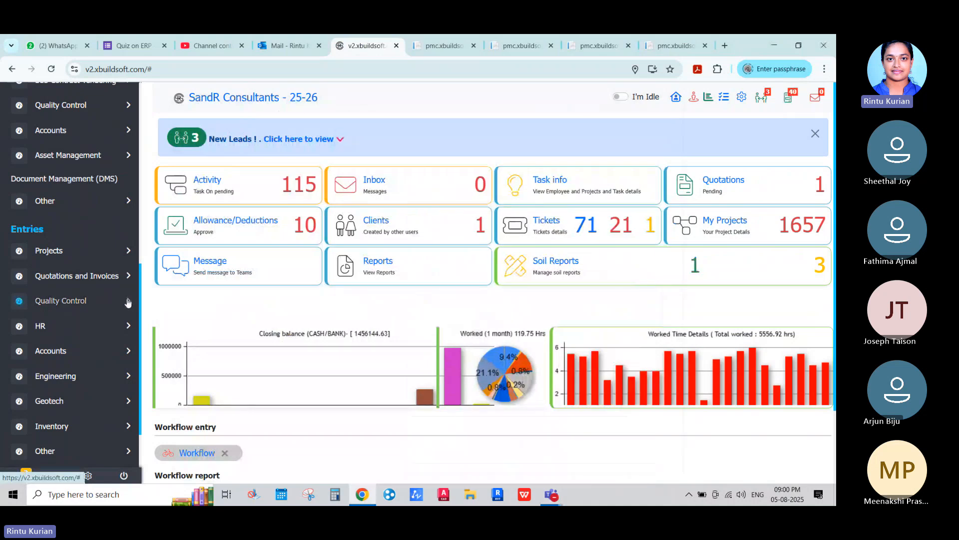
Review the functions under the Asset Management and Other modules, collapsing each, and move on to the Entries section
left_click(129, 158)
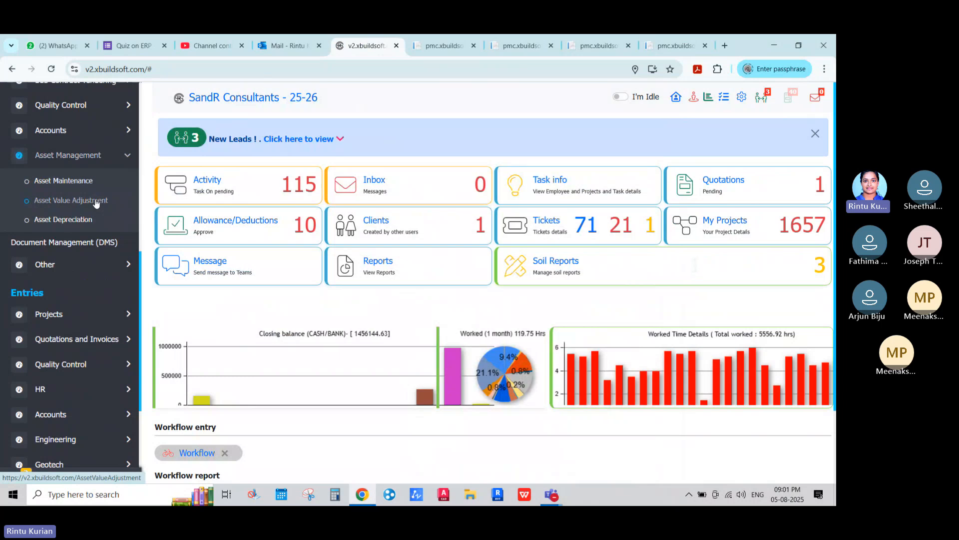
left_click(104, 158)
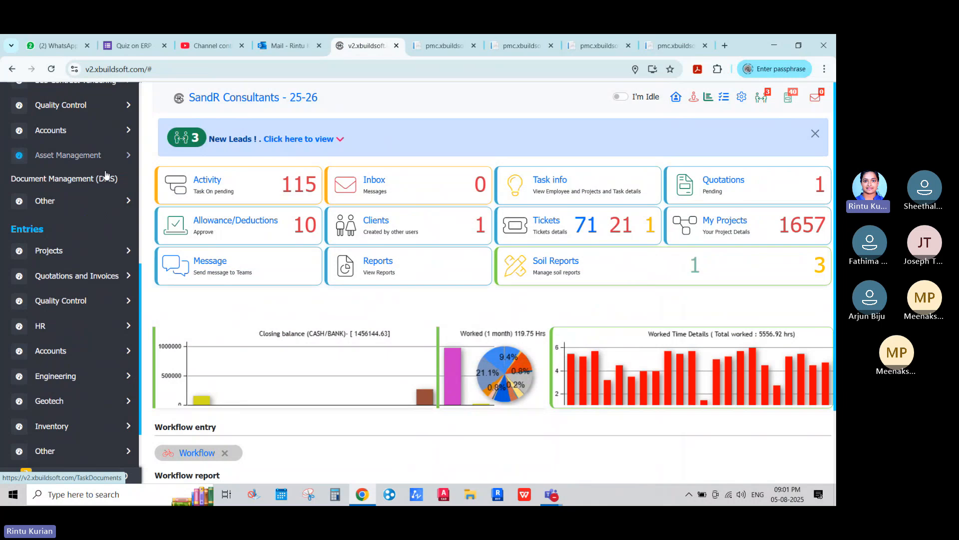
left_click(64, 200)
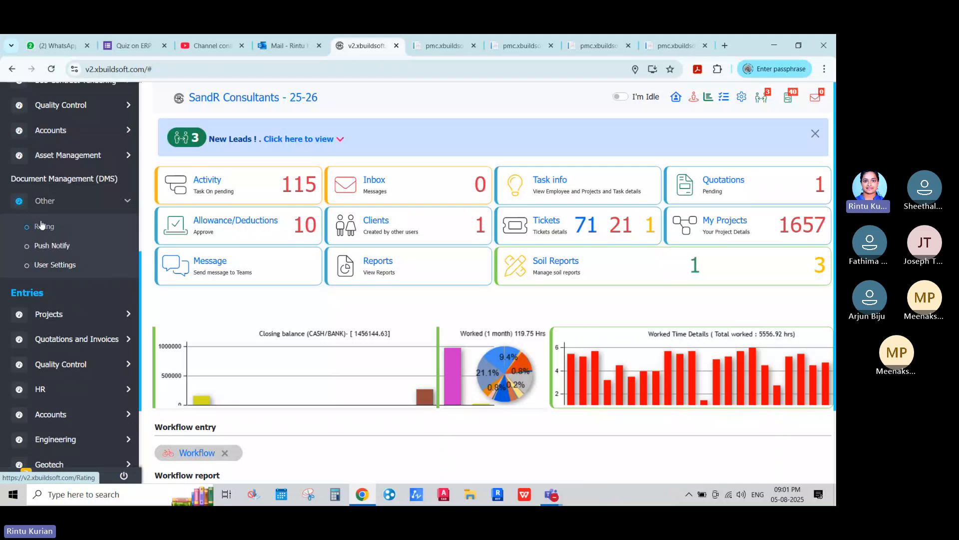
left_click(133, 200)
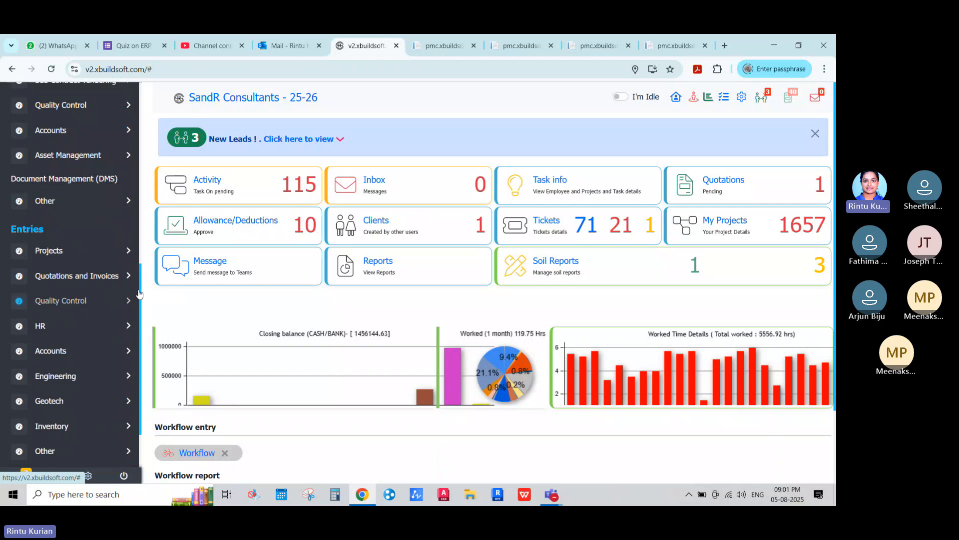
scroll(140, 295, "down", 1)
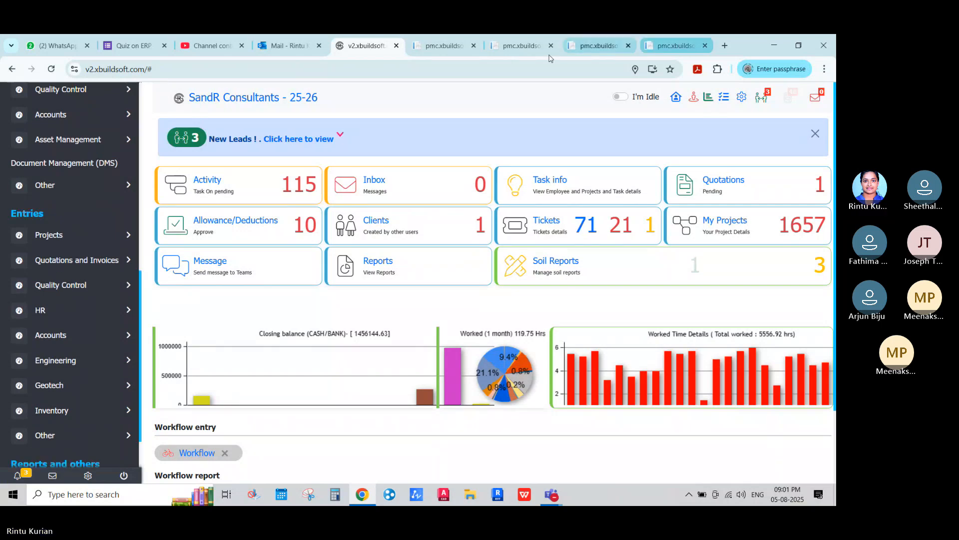
On the Create Work page, choose SILVER STORM AMUSEMENT PARKS as the client and Silver Storm - PM as the project
left_click(525, 45)
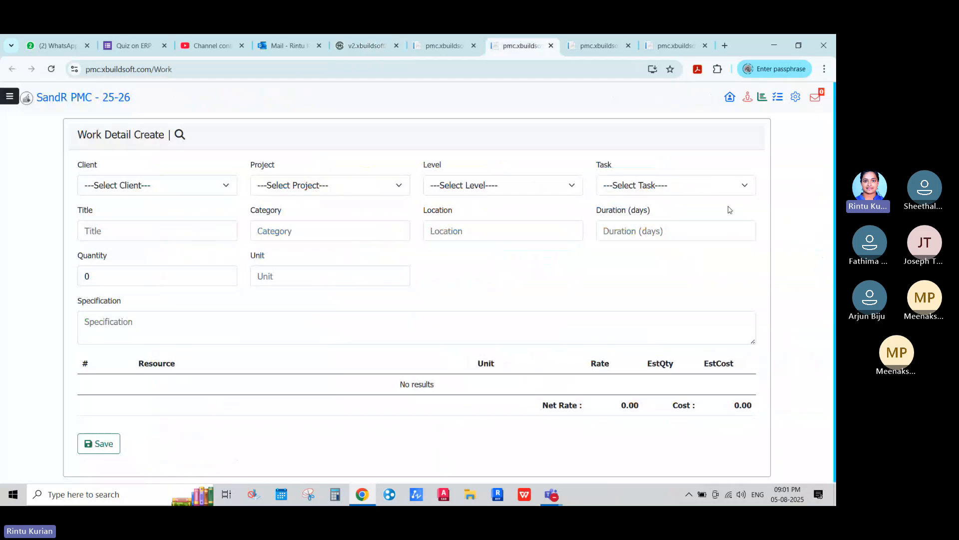
left_click(135, 192)
left_click(295, 187)
left_click(122, 186)
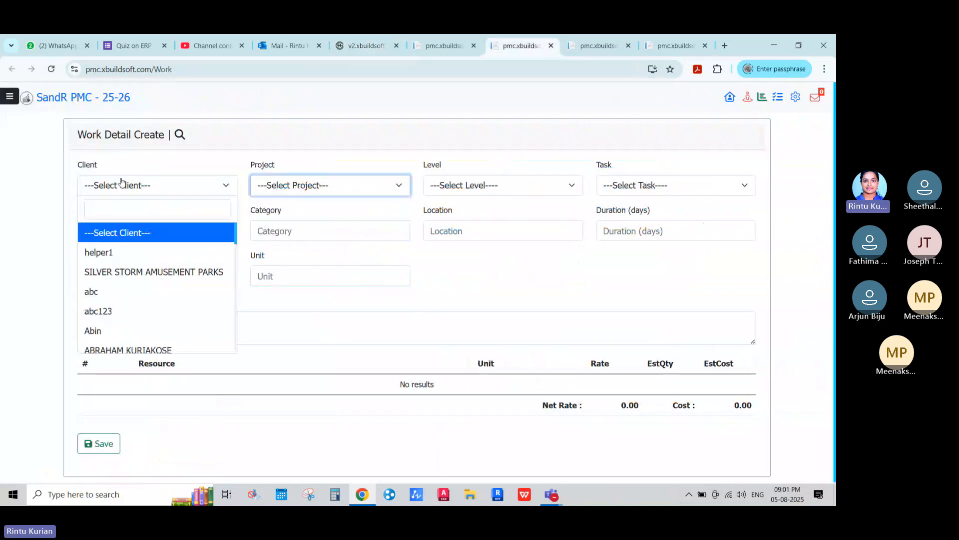
left_click(103, 272)
left_click(305, 189)
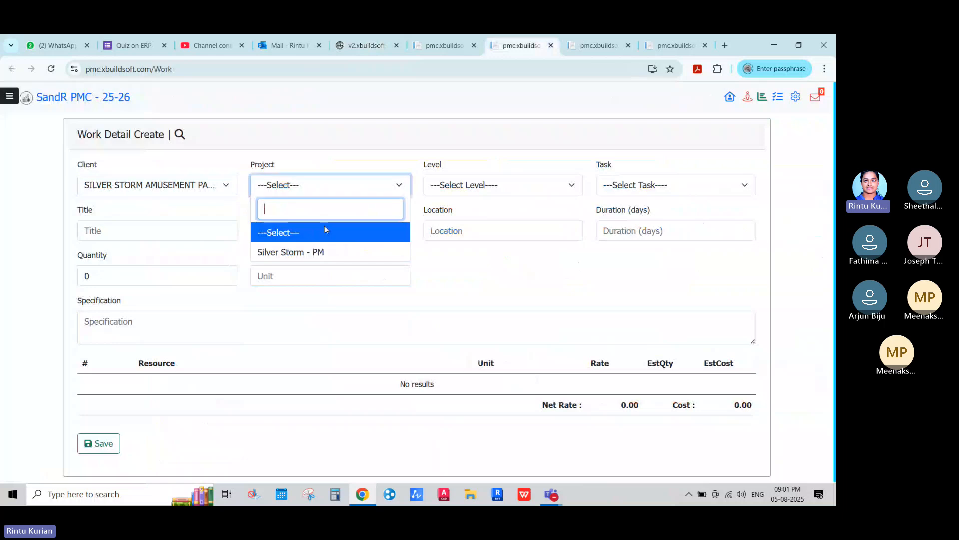
left_click(320, 251)
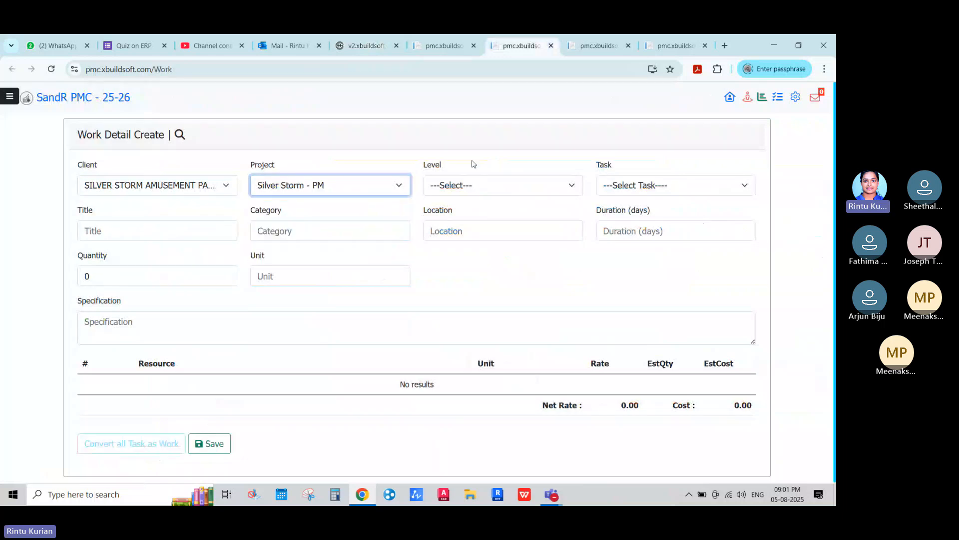
Review the level options and remaining fields of the work detail form, and close the Create Work page
left_click(469, 184)
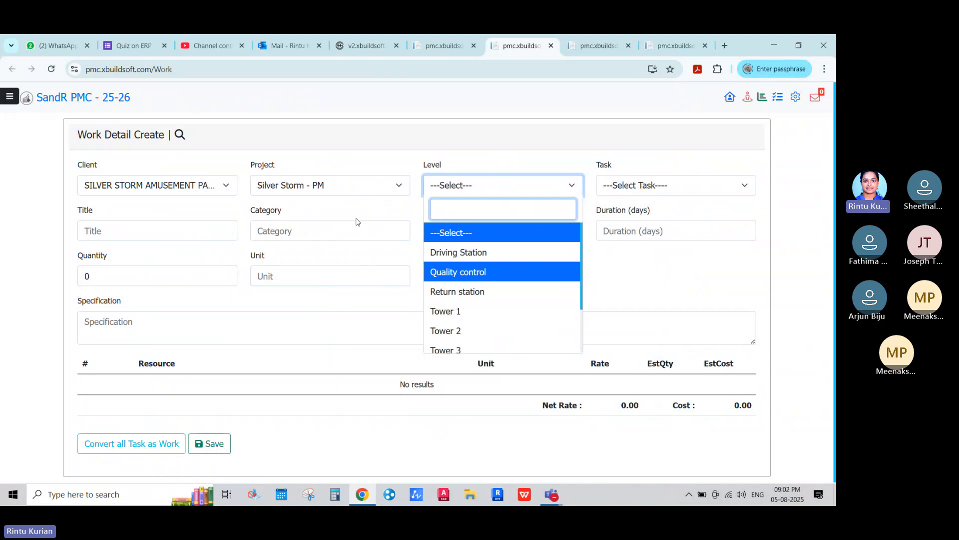
left_click(292, 162)
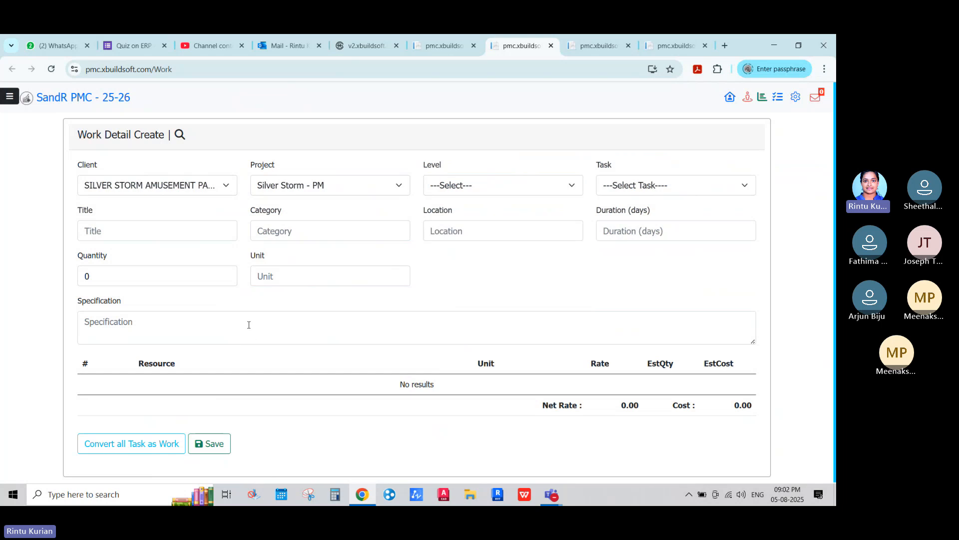
scroll(248, 325, "down", 1)
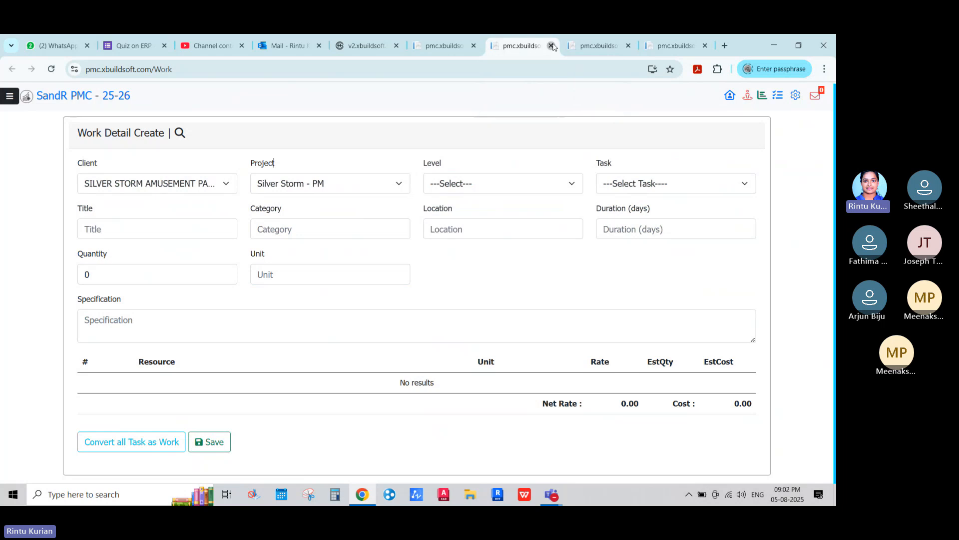
left_click(551, 46)
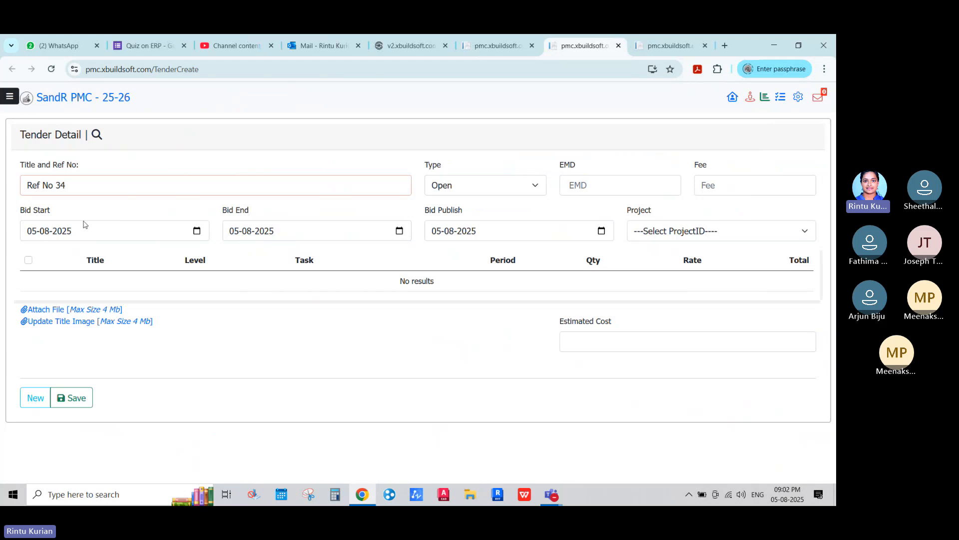
Examine the tender form's Type options, EMD and Fee fields, and the list of available projects
left_click(454, 195)
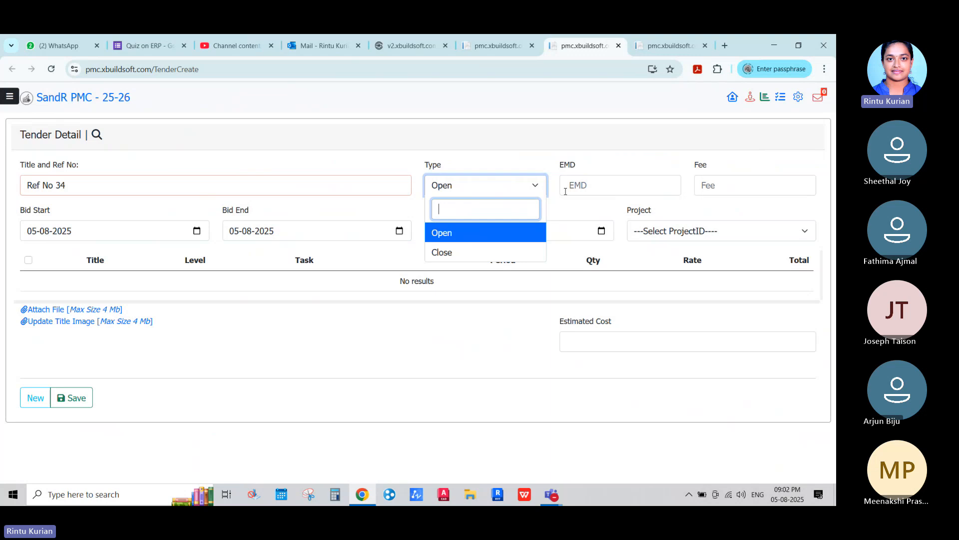
left_click(580, 185)
left_click(703, 242)
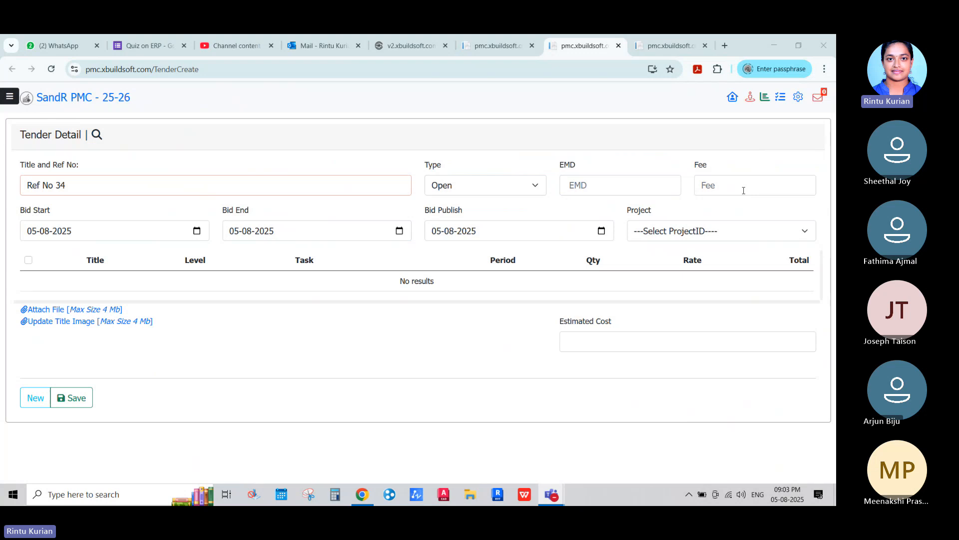
left_click(744, 191)
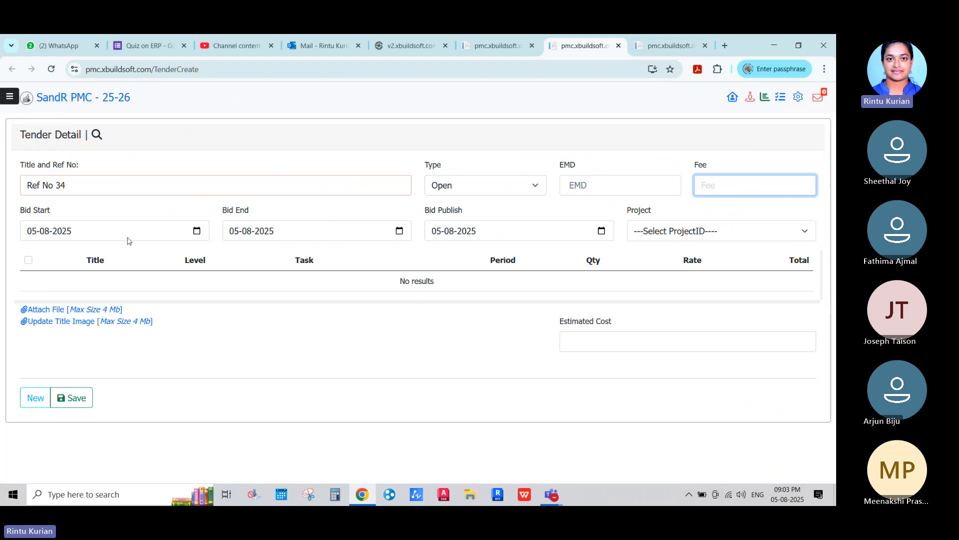
left_click(658, 231)
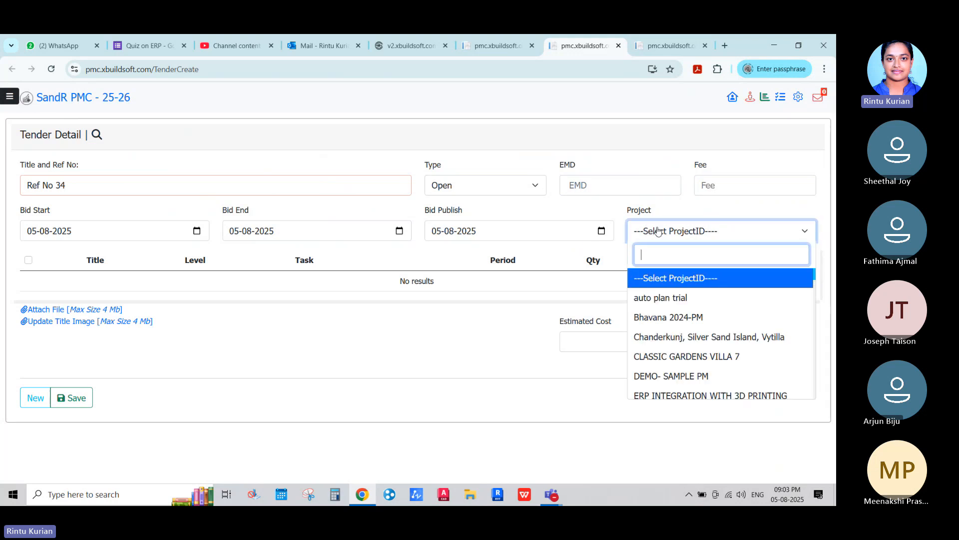
left_click(350, 301)
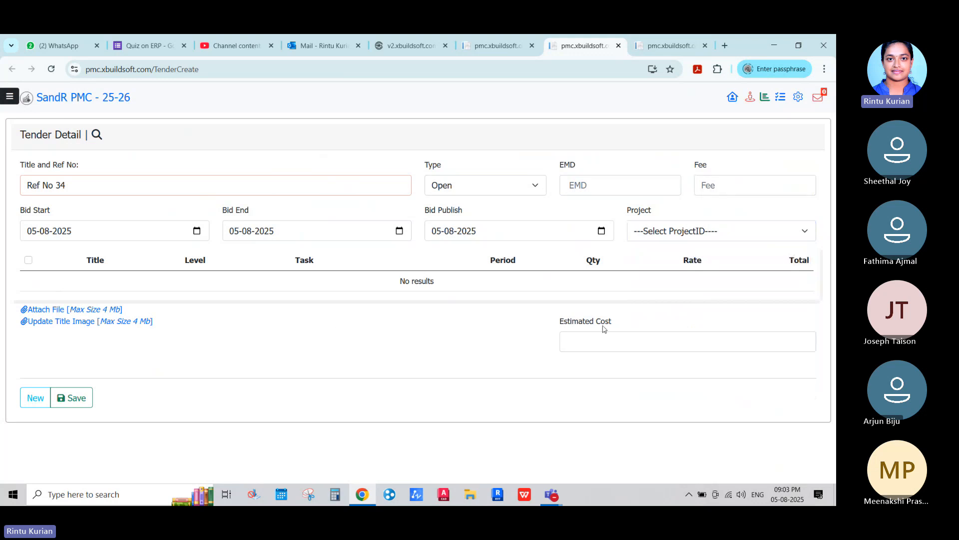
Choose the Sample- manufacturing project for the open-type tender and include its Process 1 work item
left_click(266, 188)
left_click(539, 185)
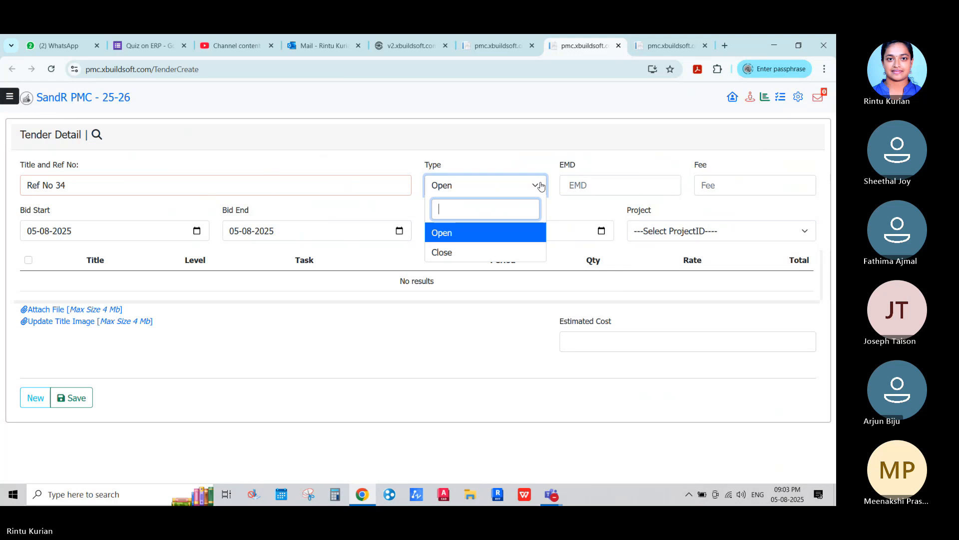
left_click(604, 184)
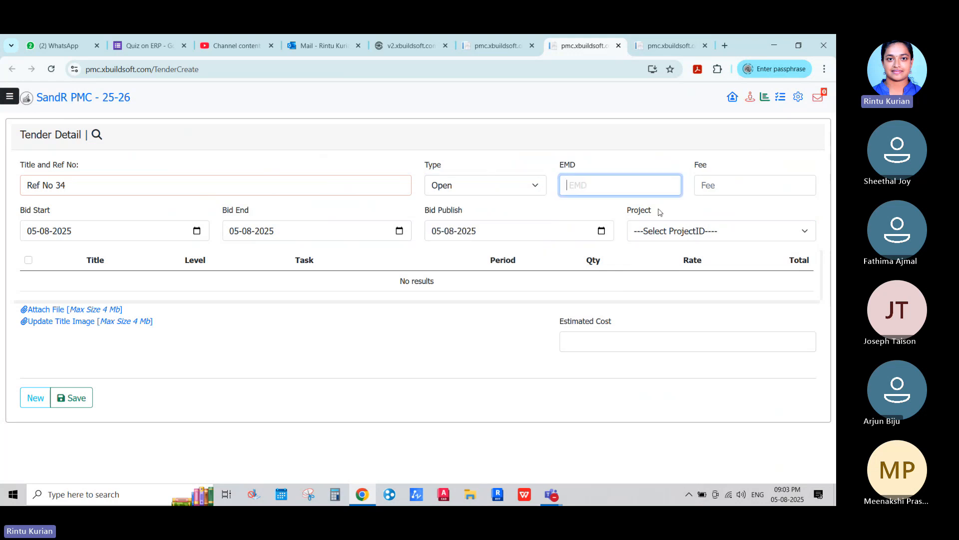
left_click(647, 231)
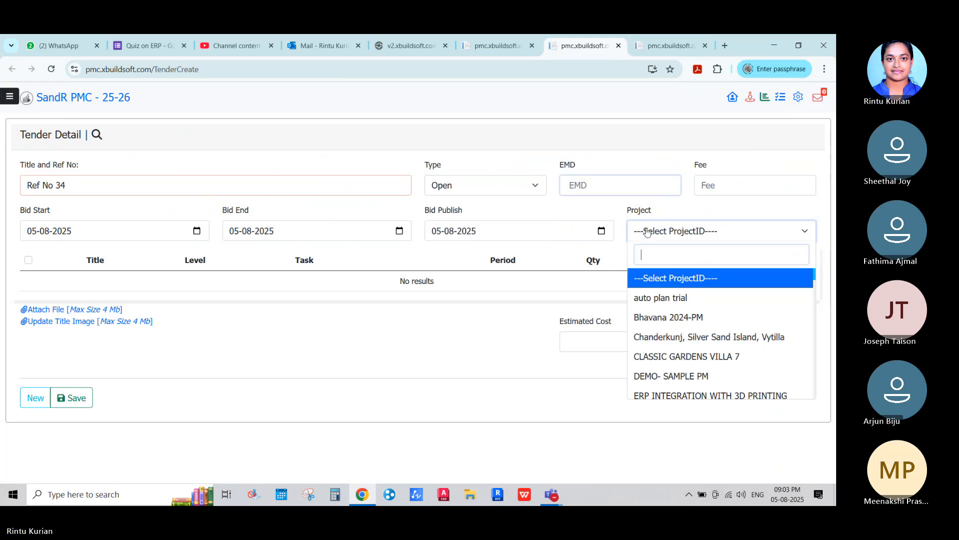
type("rin")
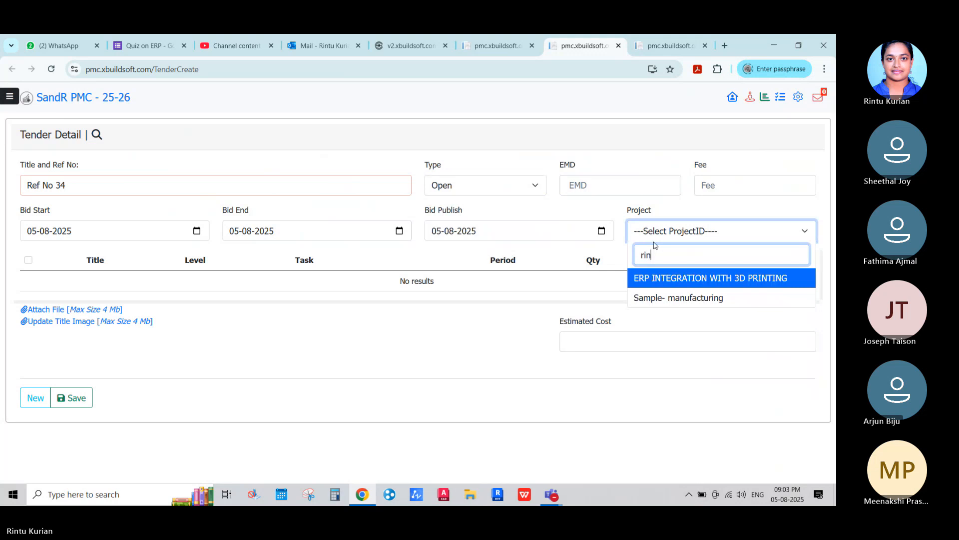
left_click(647, 298)
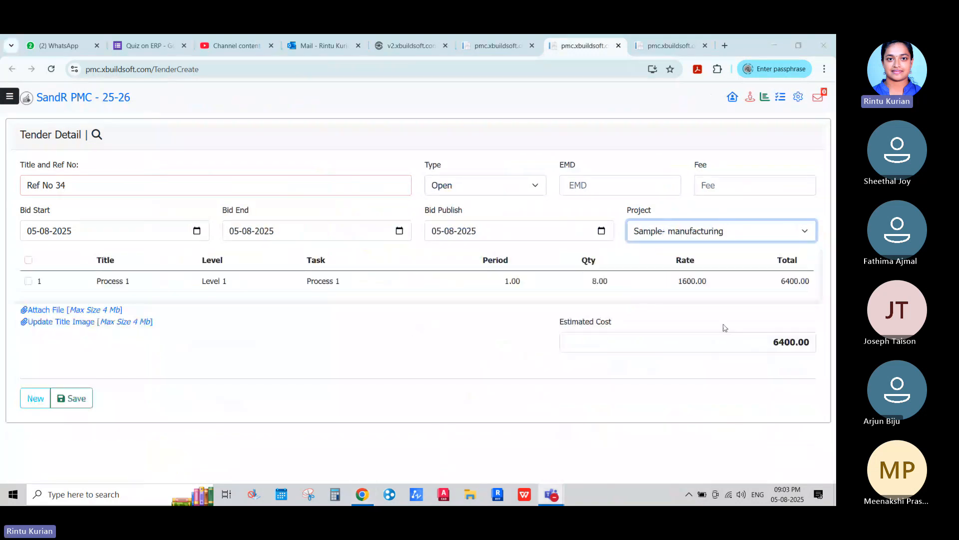
left_click(29, 280)
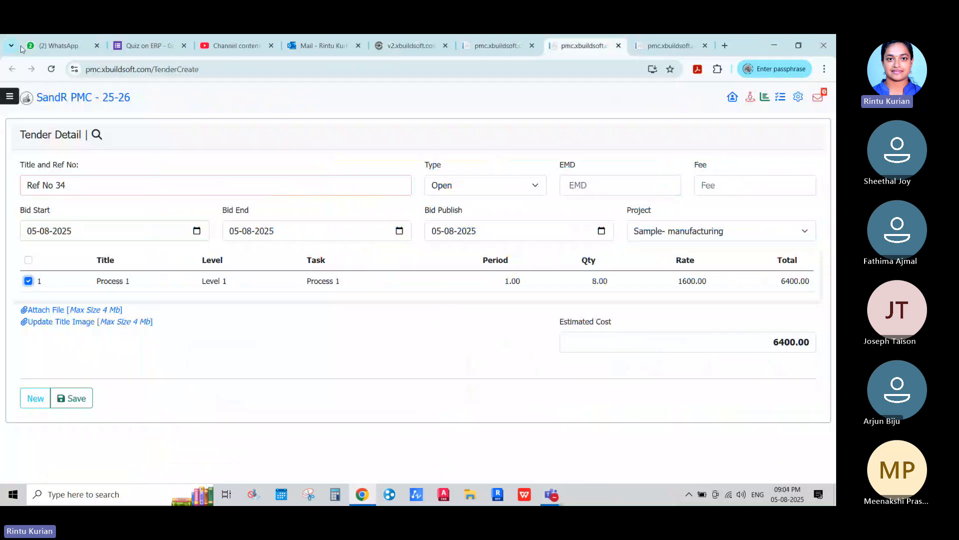
Look through the list of existing tenders and their available actions, and close the tender creation page
left_click(96, 134)
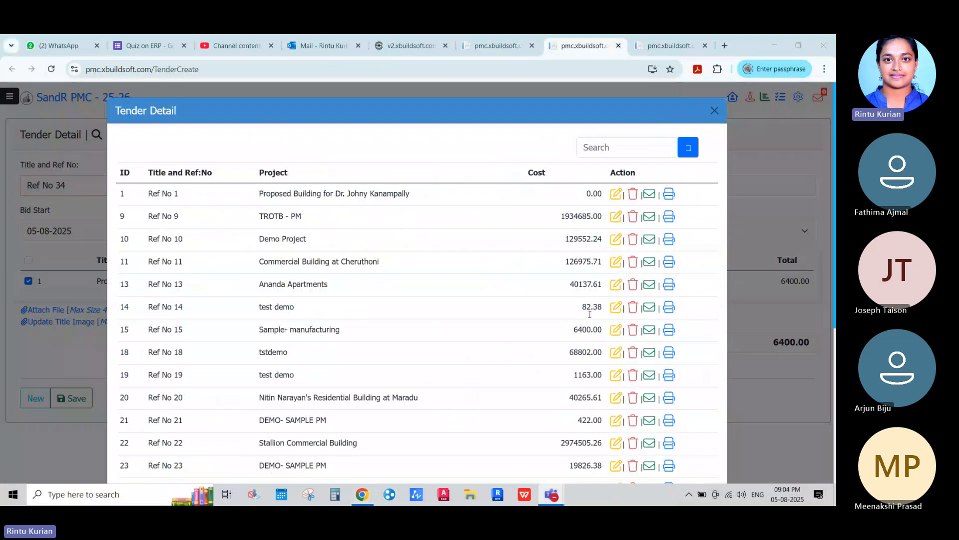
scroll(470, 341, "down", 5)
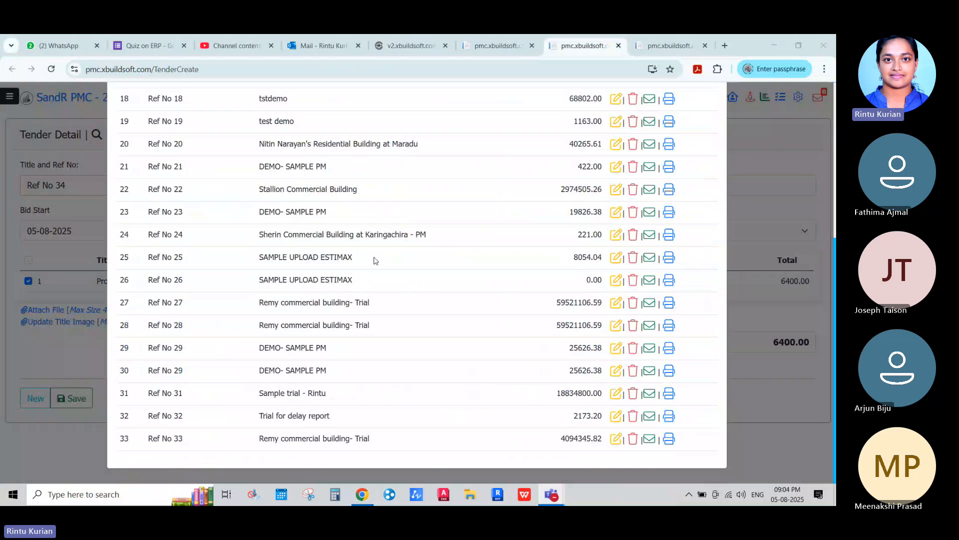
scroll(375, 260, "up", 5)
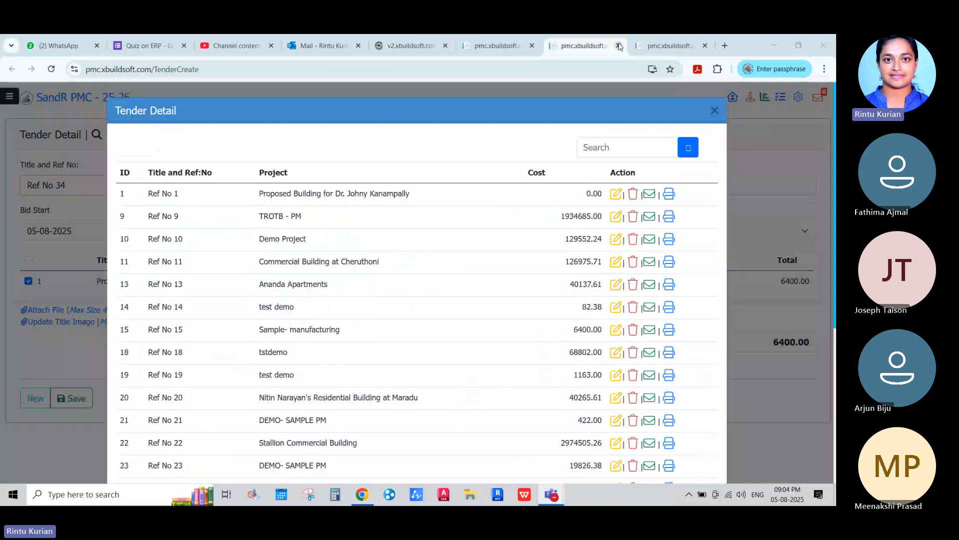
left_click(619, 46)
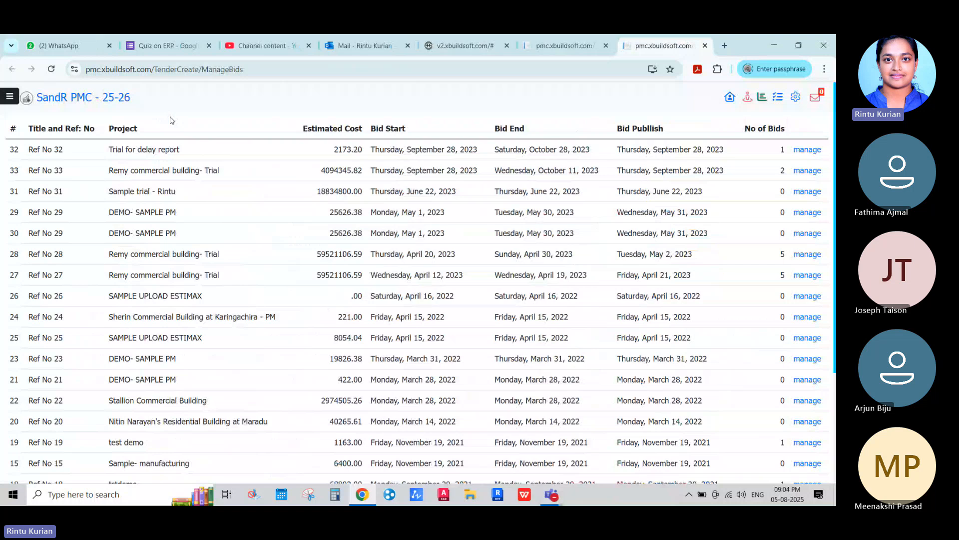
Open bid management for tender Ref No 33, review its vendor bids and rate comparison, and close the page
left_click(805, 173)
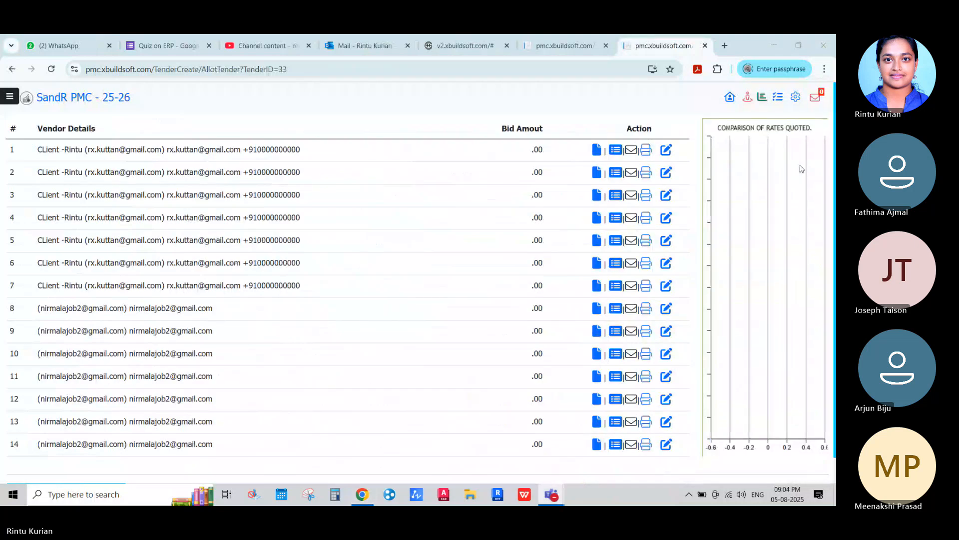
scroll(804, 172, "down", 2)
scroll(10, 400, "up", 2)
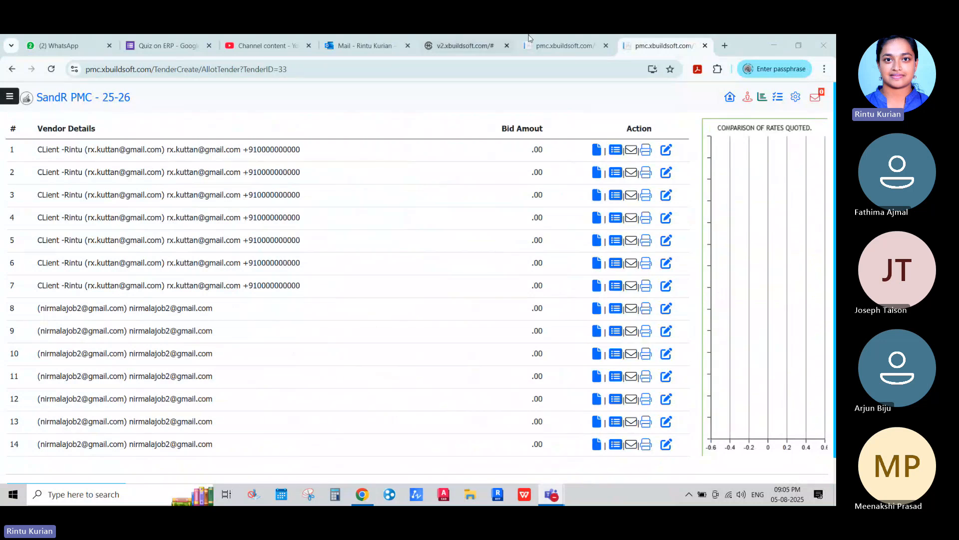
left_click(705, 46)
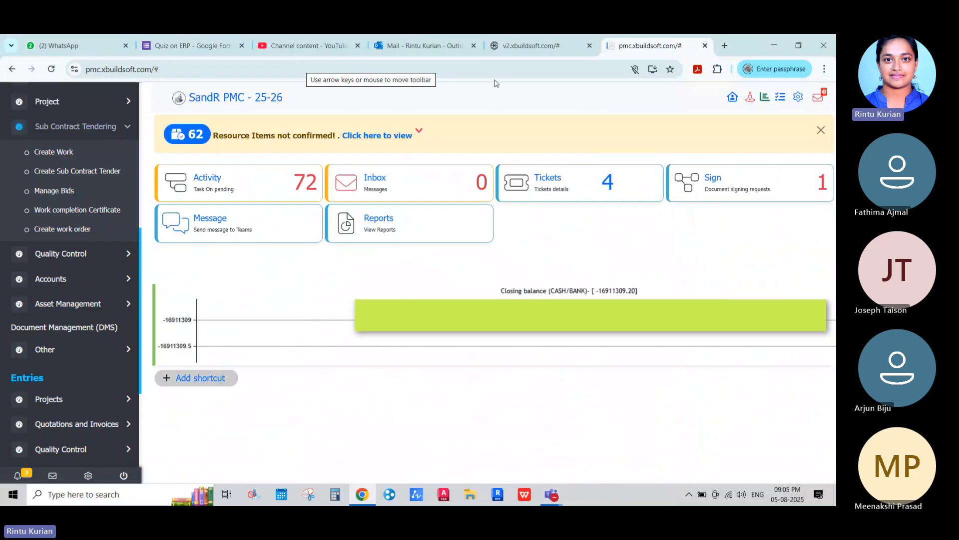
Return to the SandR Consultants dashboard, review the Projects functions under Entries, and collapse the group
left_click(527, 50)
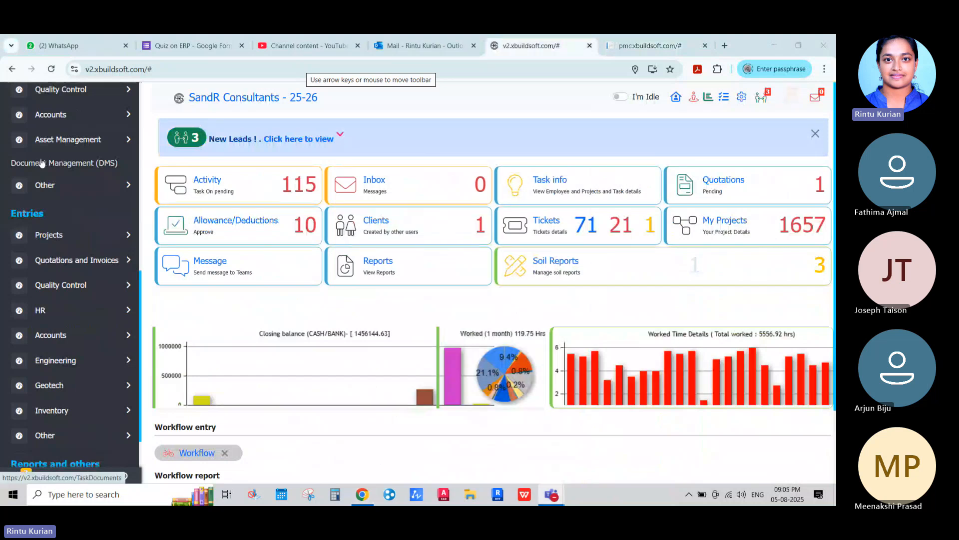
scroll(111, 272, "down", 1)
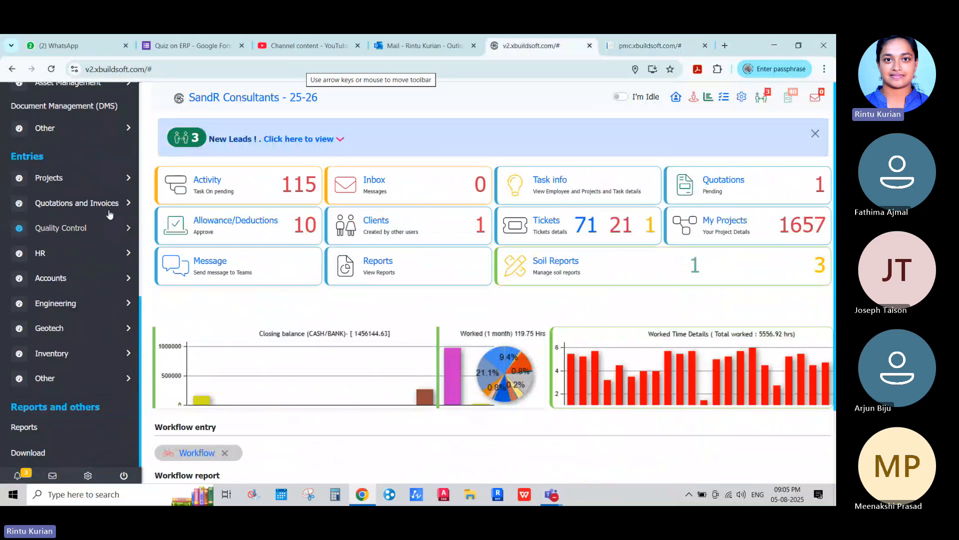
left_click(127, 181)
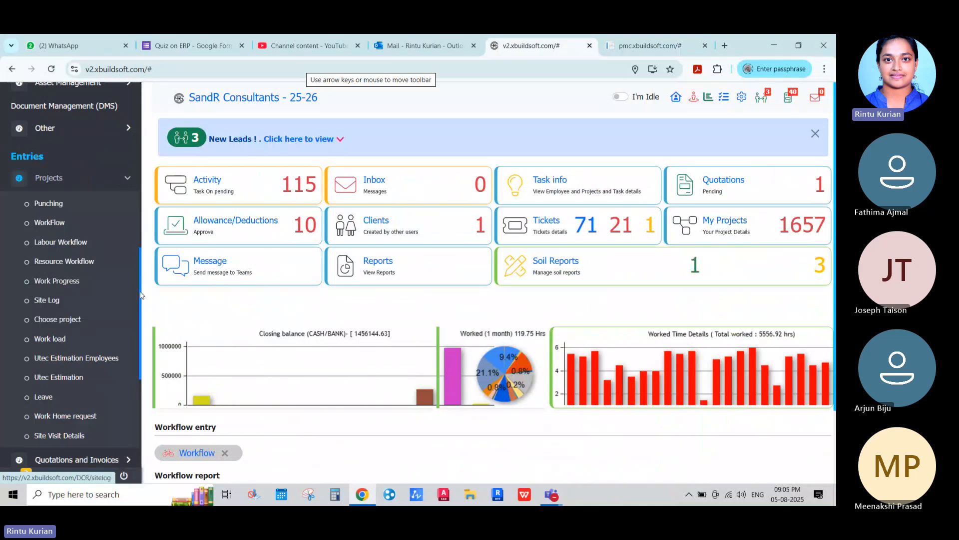
left_click_drag(145, 305, 144, 317)
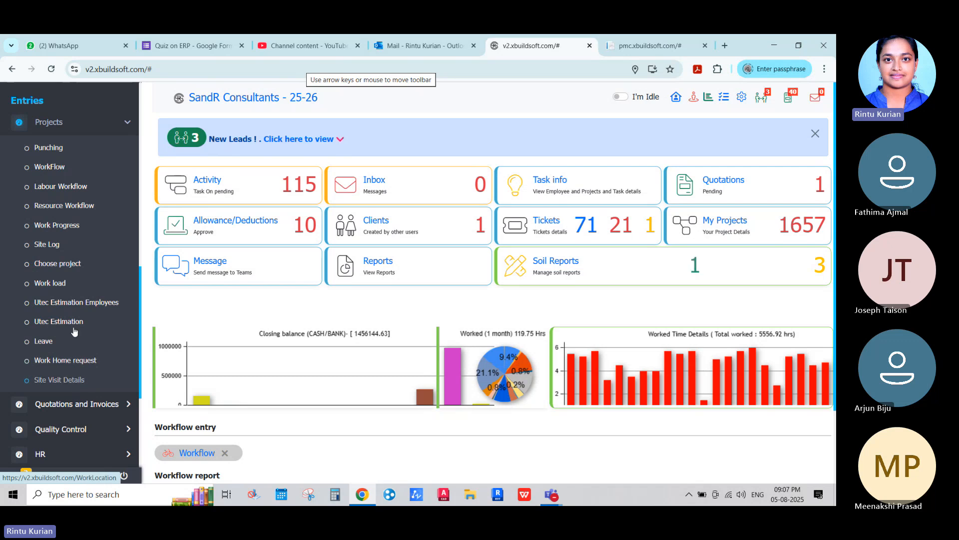
left_click(125, 123)
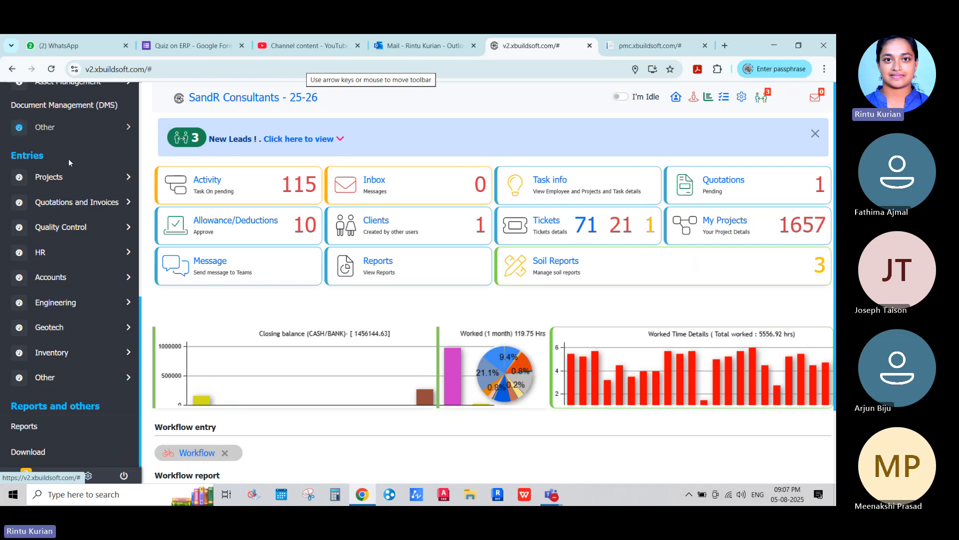
Expand Quotations and Invoices under Entries and open its Quotations and Pro forma Invoice pages in separate background tabs
left_click(119, 204)
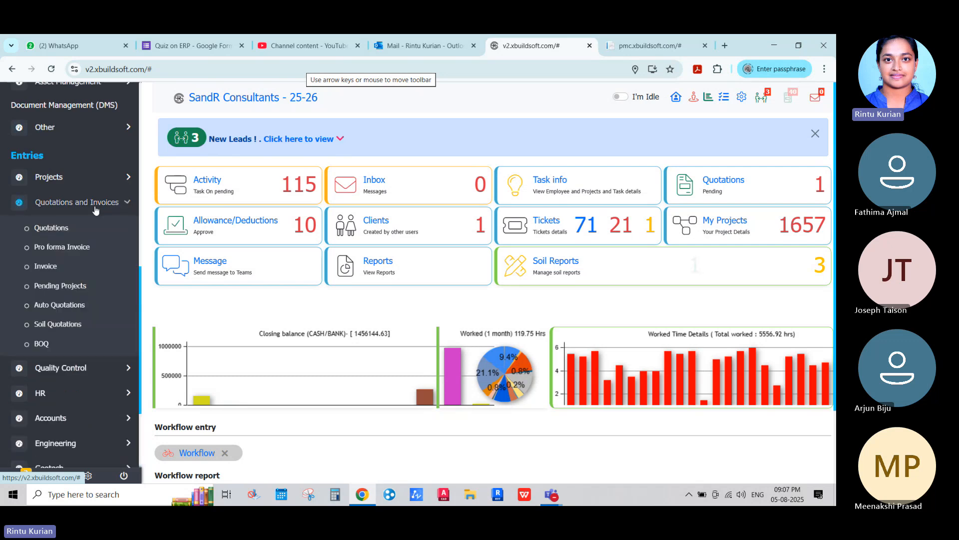
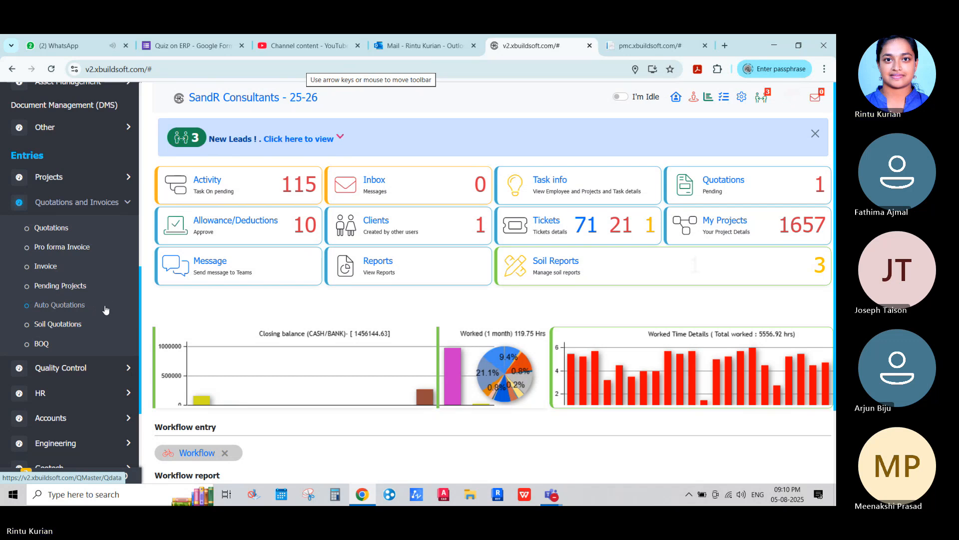
right_click(69, 230)
left_click(124, 243)
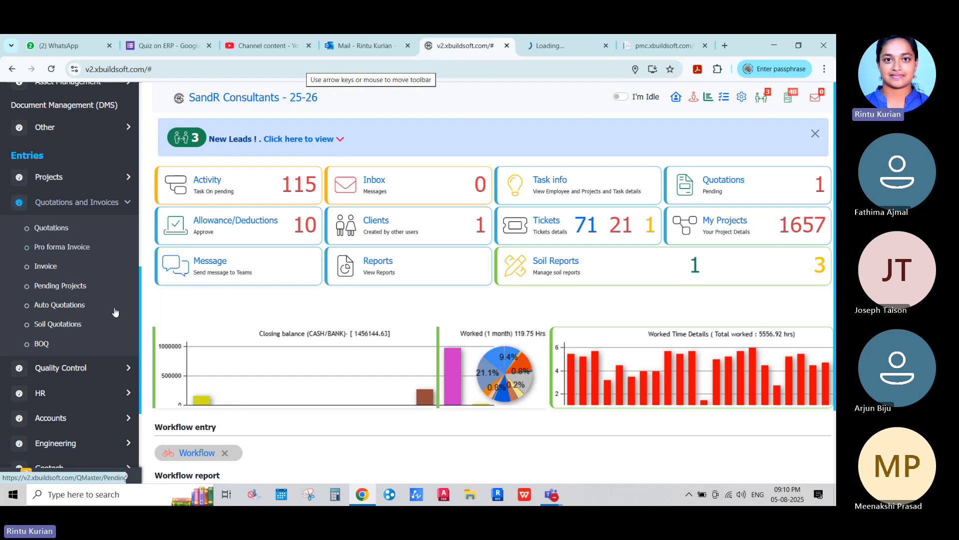
right_click(54, 247)
left_click(98, 261)
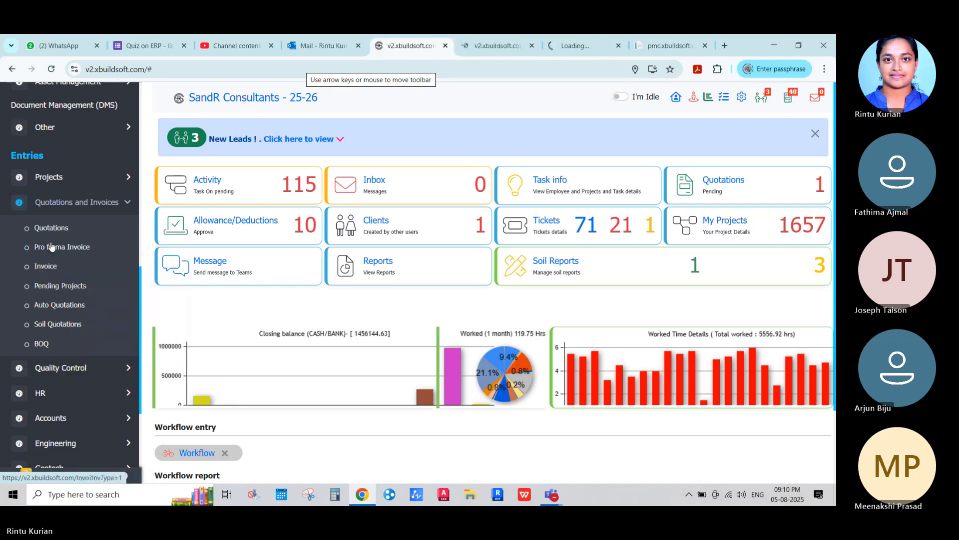
Switch to the Quotations Create page that is already open in the background
left_click(478, 56)
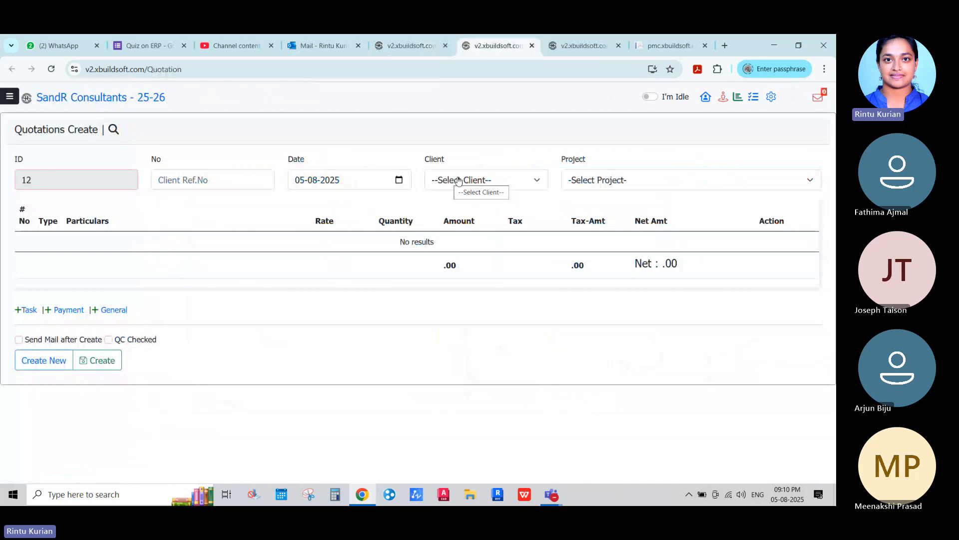
Try Abad Builders and Collins Boyd Engineers and Architects as the quotation's client, checking the projects offered for each
left_click(460, 179)
left_click(460, 245)
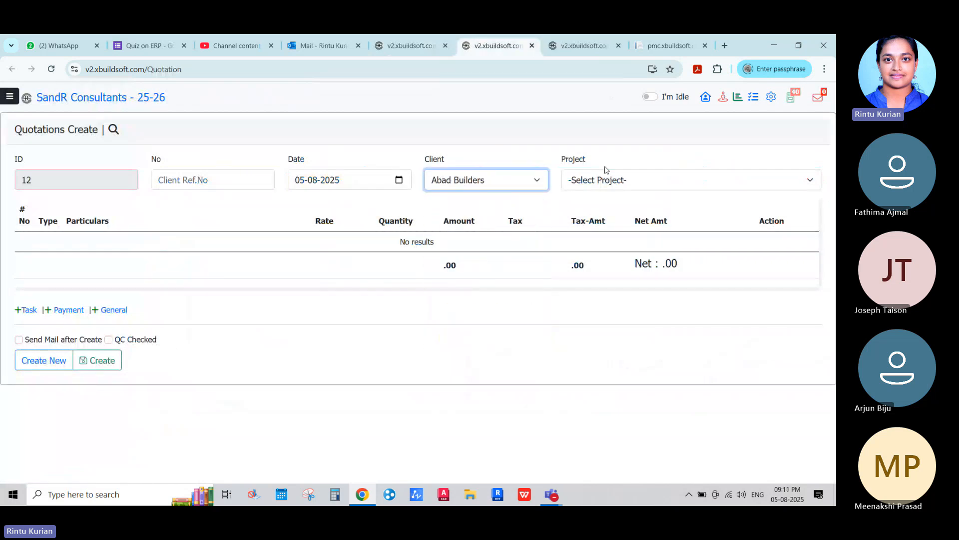
left_click(598, 176)
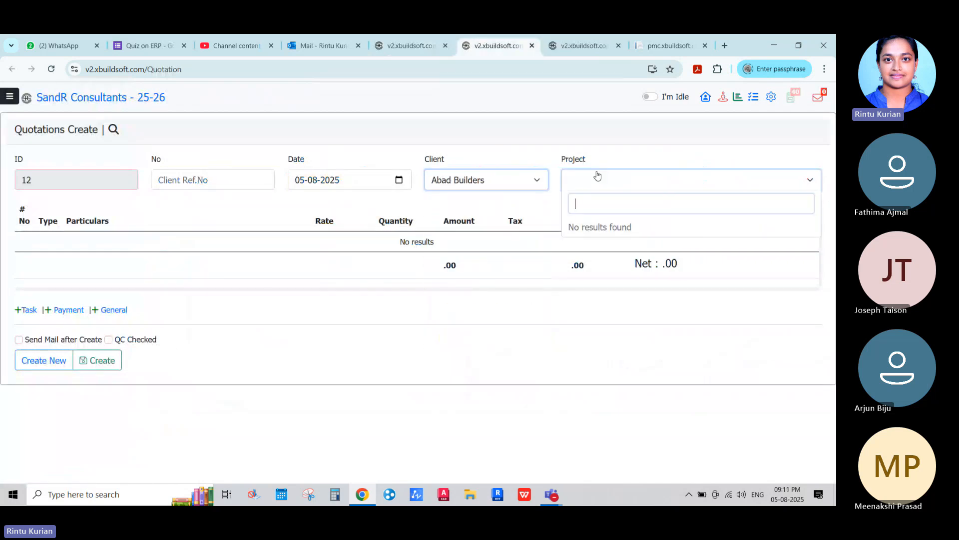
left_click(506, 181)
type("coll")
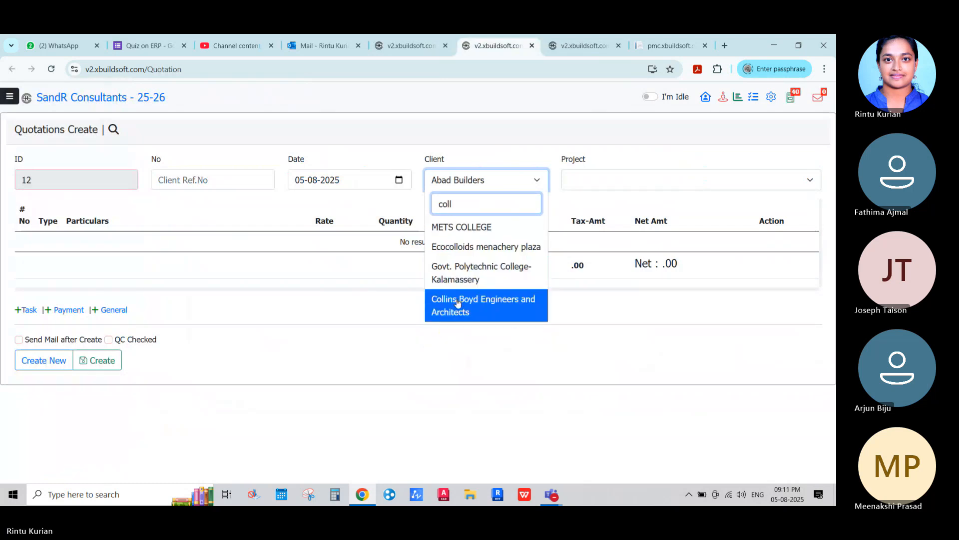
left_click(457, 303)
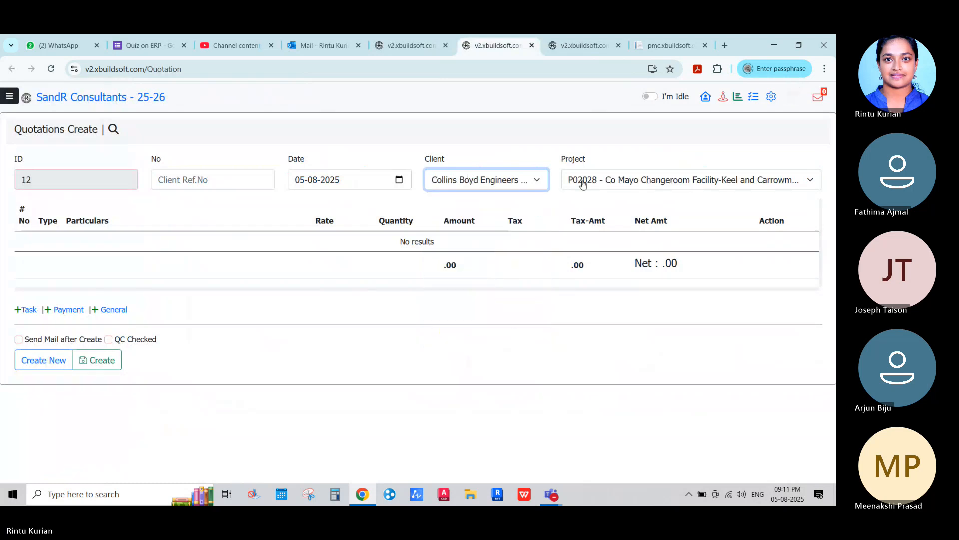
left_click(585, 180)
Try the client entry listed just above Central square mall and check the projects offered for it
left_click(487, 180)
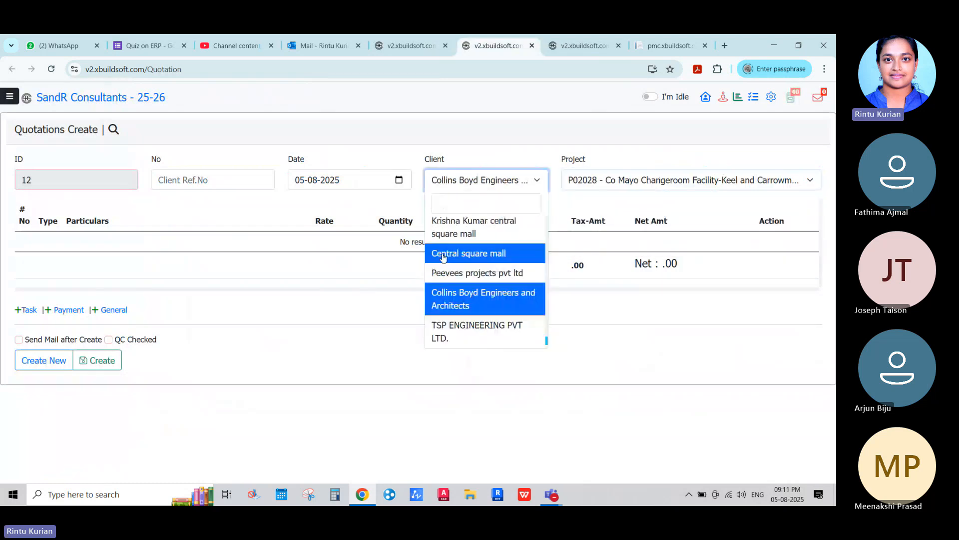
left_click(452, 222)
left_click(603, 185)
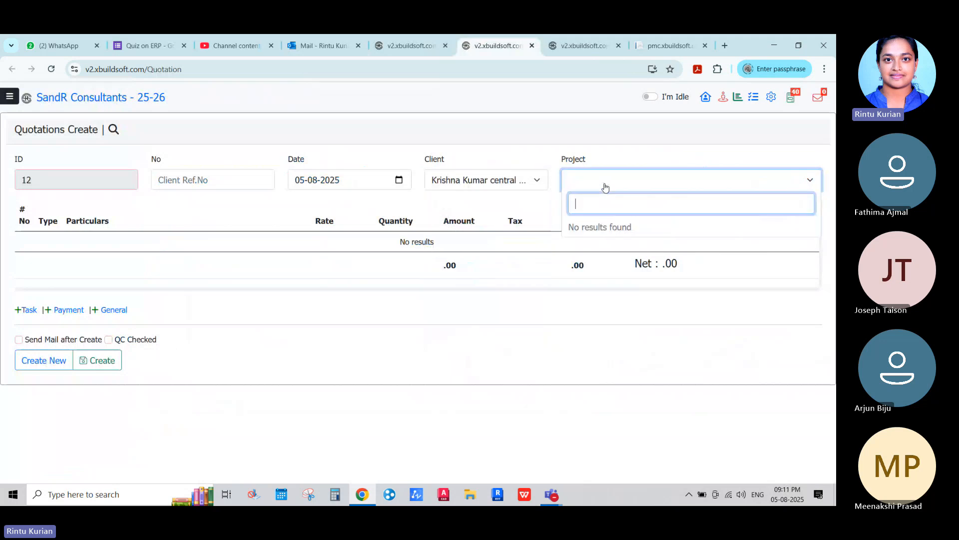
Set the quotation's client to CLASSIC CONSTRUCTION, review its projects, and keep P01831 - CLASSIC GARDEN-ERP
left_click(497, 181)
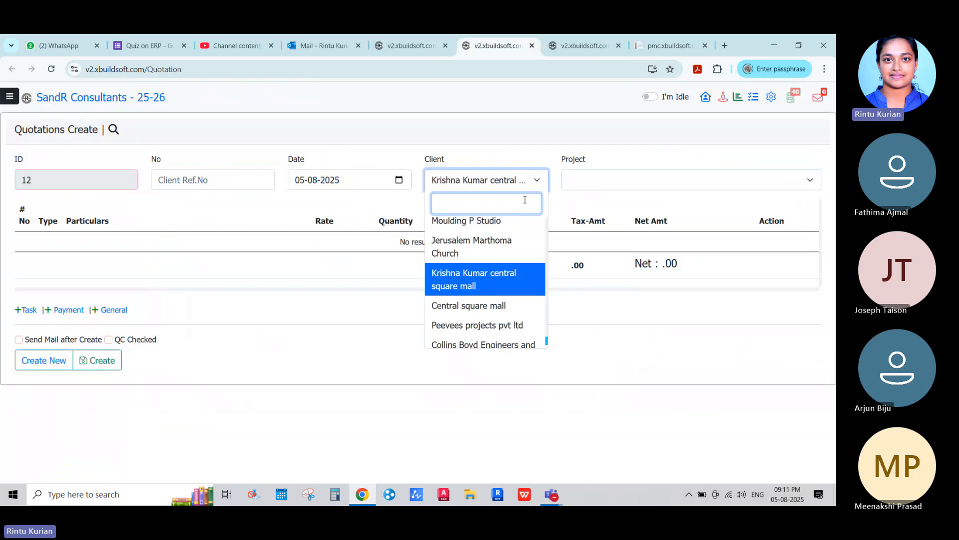
type("cla")
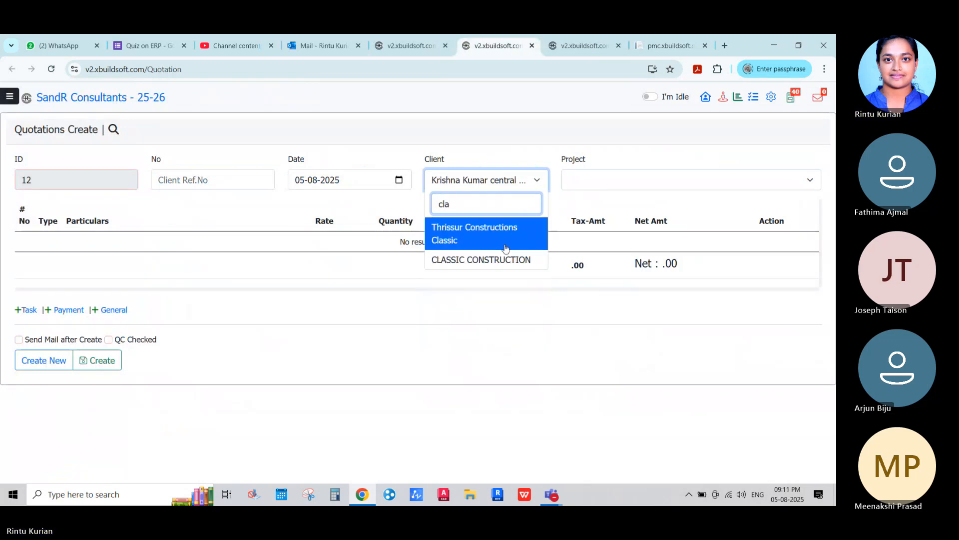
left_click(495, 259)
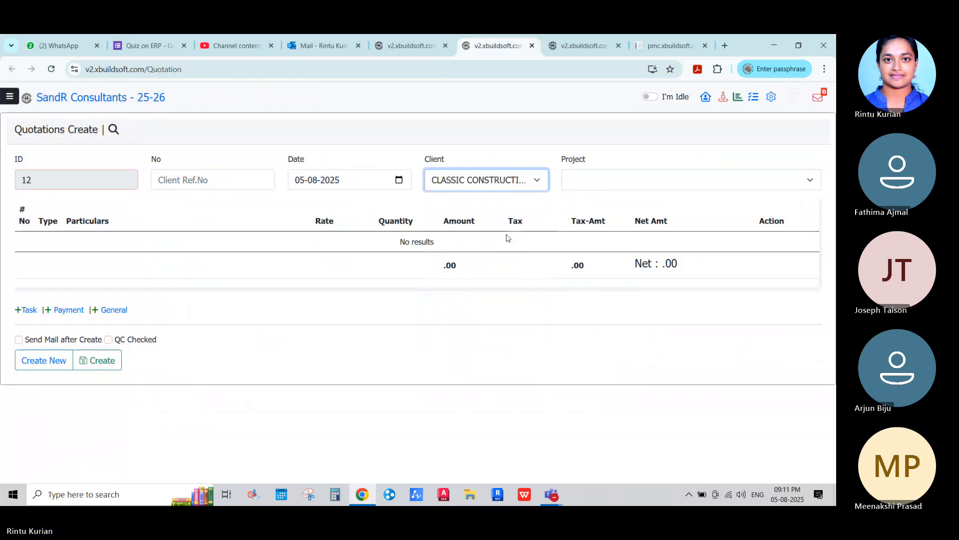
left_click(573, 181)
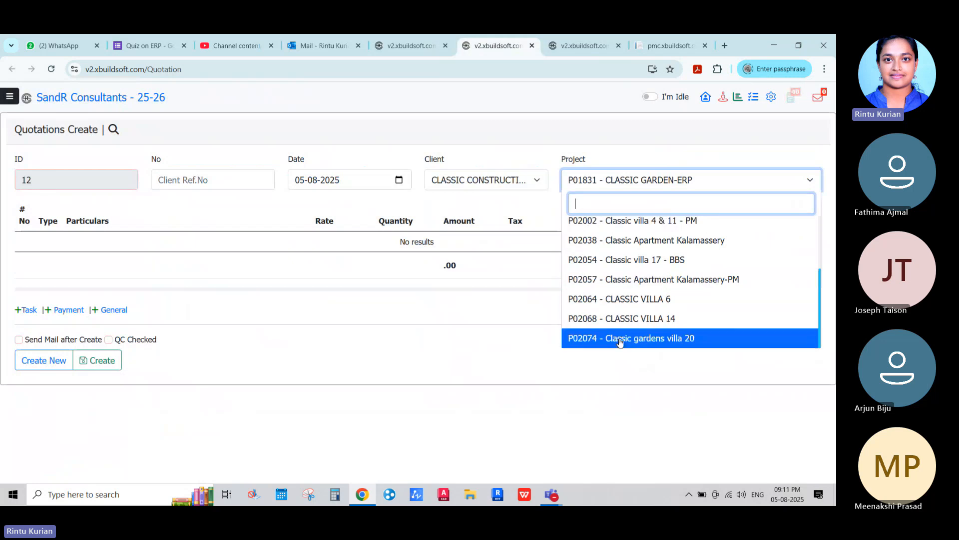
scroll(608, 291, "up", 1)
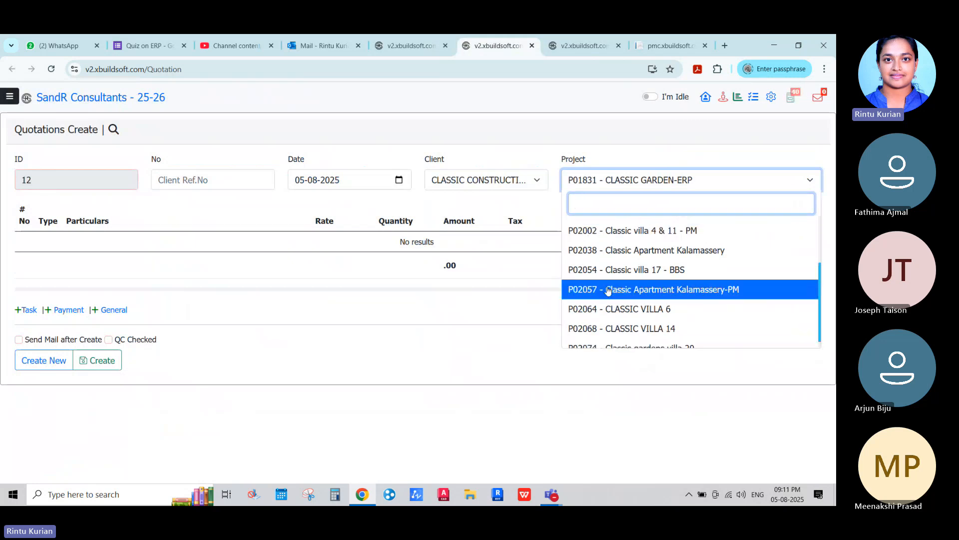
left_click(714, 184)
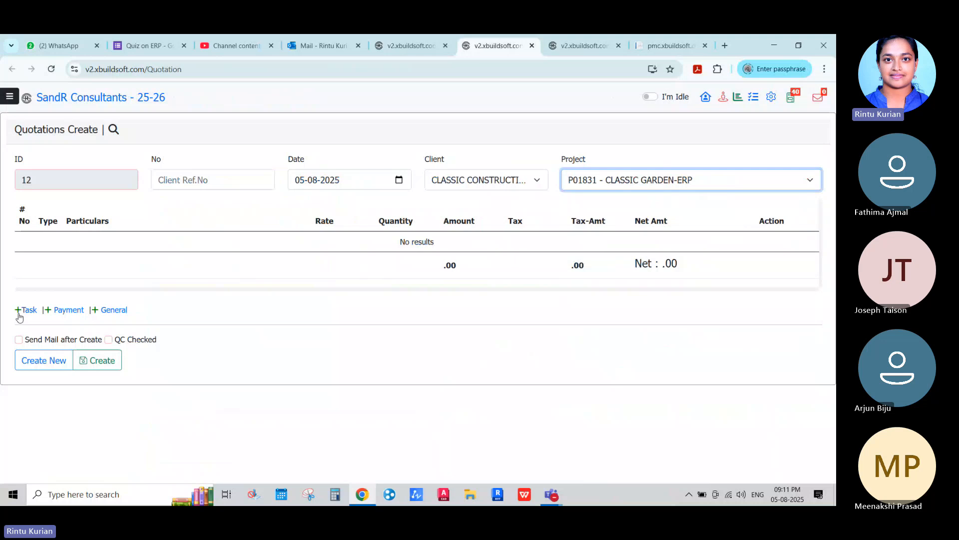
Add the Structural Analysis, Structural Design & Detailing and Reinforcement checking task set to the quotation
left_click(36, 312)
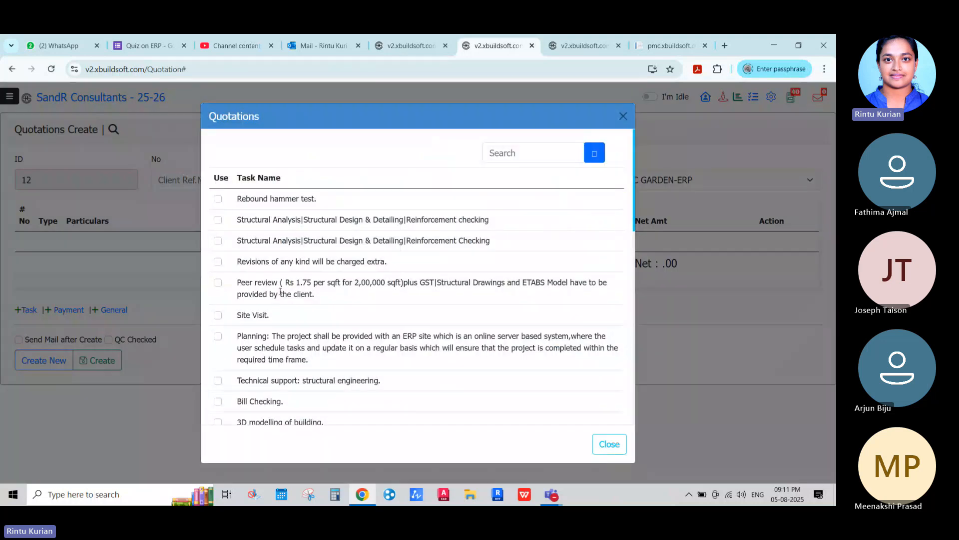
scroll(280, 291, "down", 10)
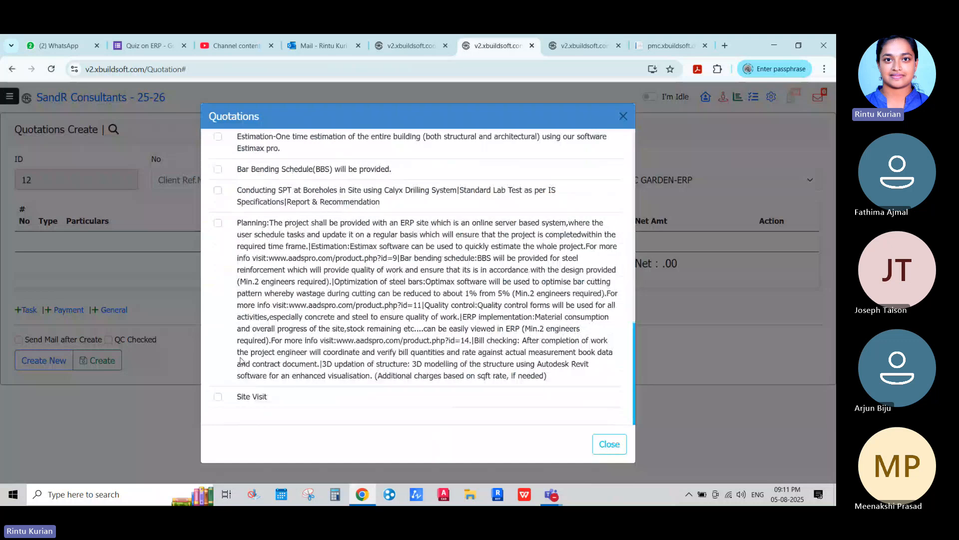
scroll(241, 359, "up", 10)
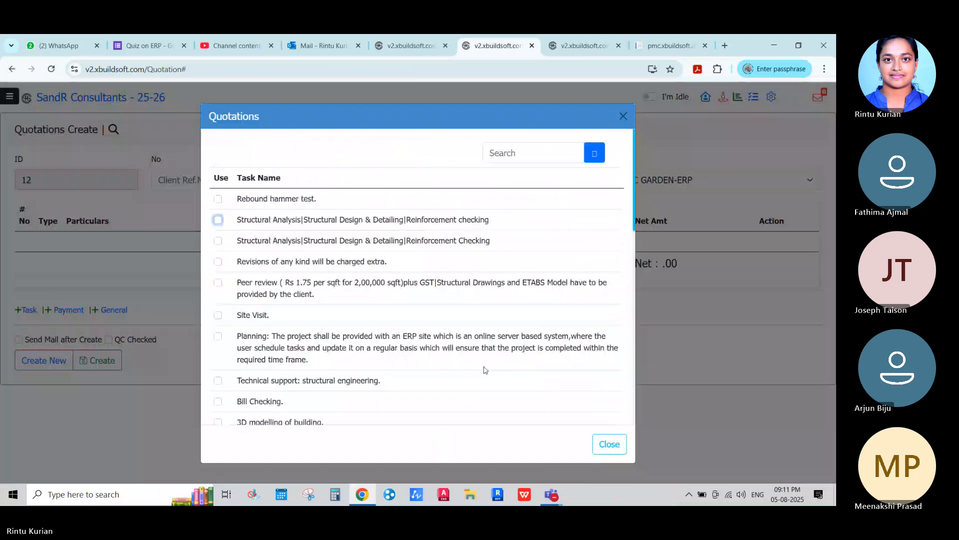
left_click(609, 447)
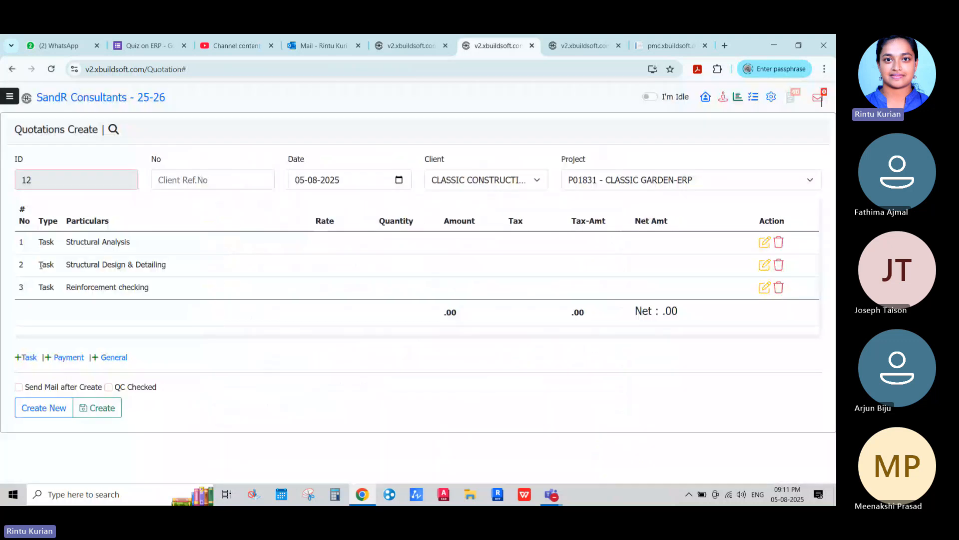
Start a payment term and choose 1830x1100x0.35MM Grey Rainbow Plus Sheet - (sqm) as its resource item
left_click(47, 360)
left_click(370, 177)
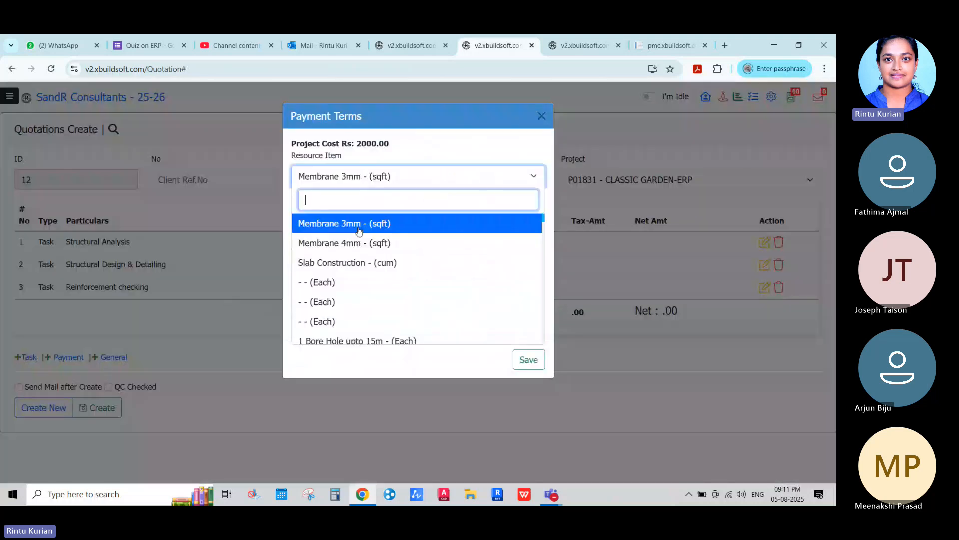
left_click(312, 282)
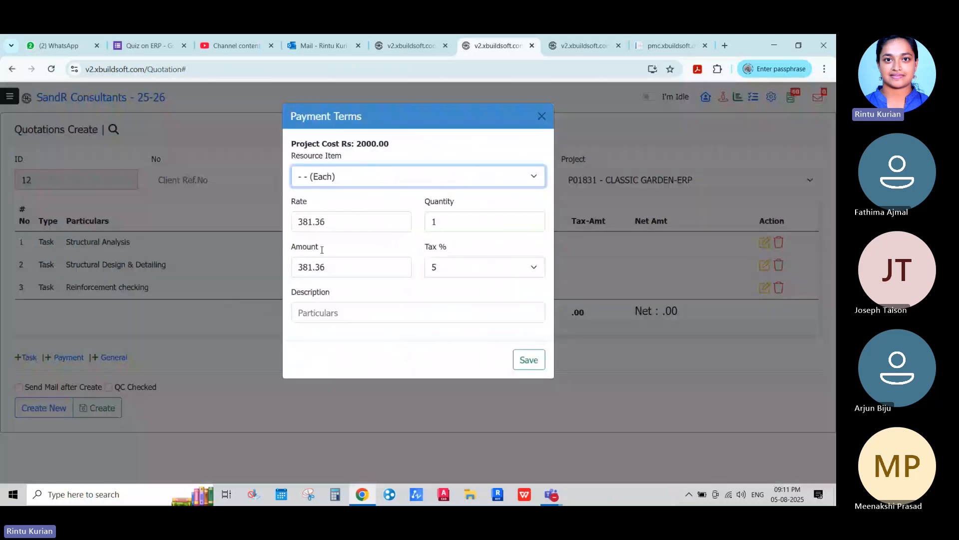
left_click(330, 177)
scroll(350, 315, "down", 2)
scroll(349, 331, "down", 2)
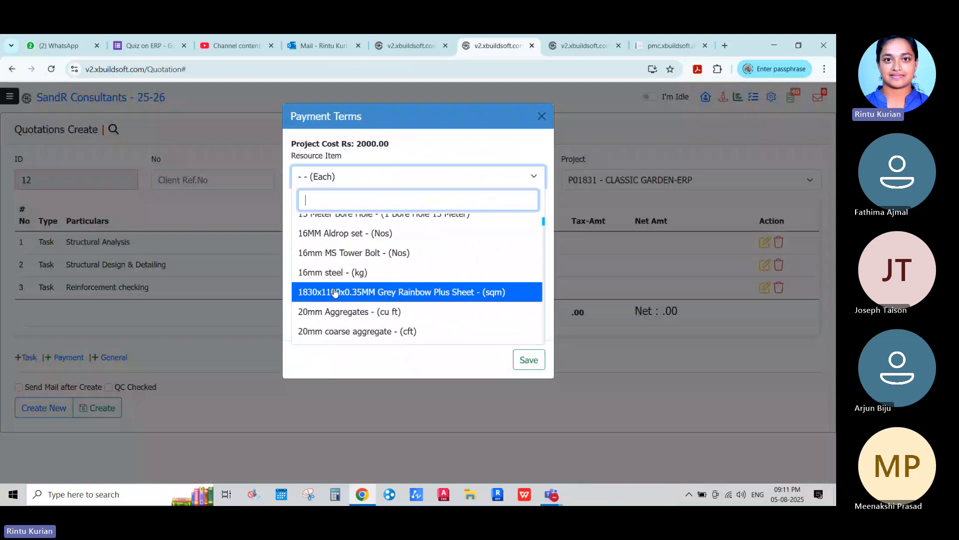
left_click(332, 291)
Set the payment term's rate to 1 and its quantity to 10
left_click(332, 225)
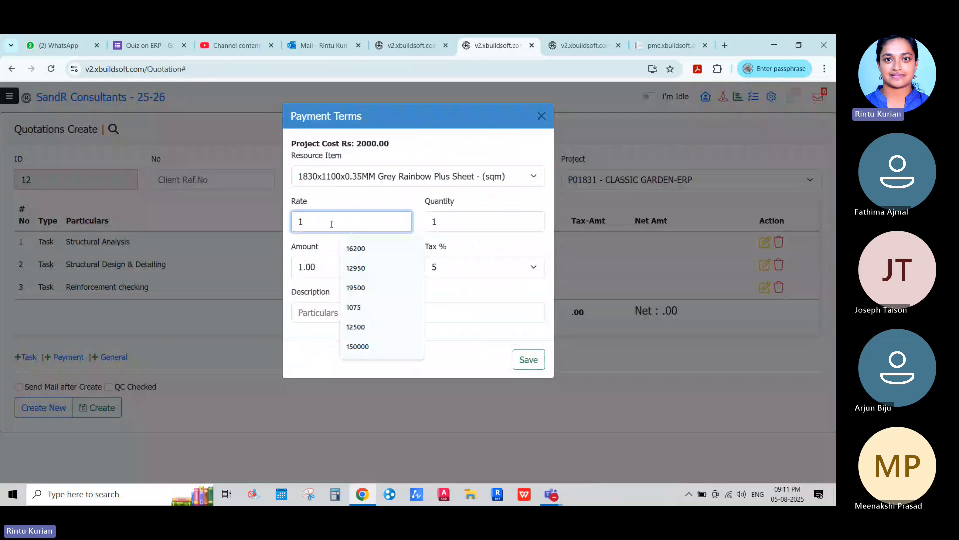
left_click(446, 229)
left_click(351, 266)
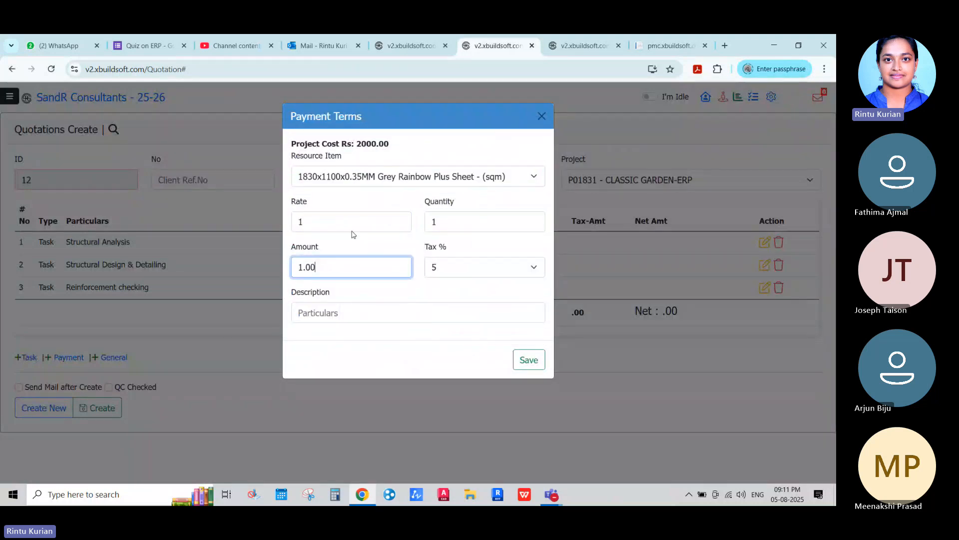
left_click(352, 225)
left_click(458, 221)
type("0")
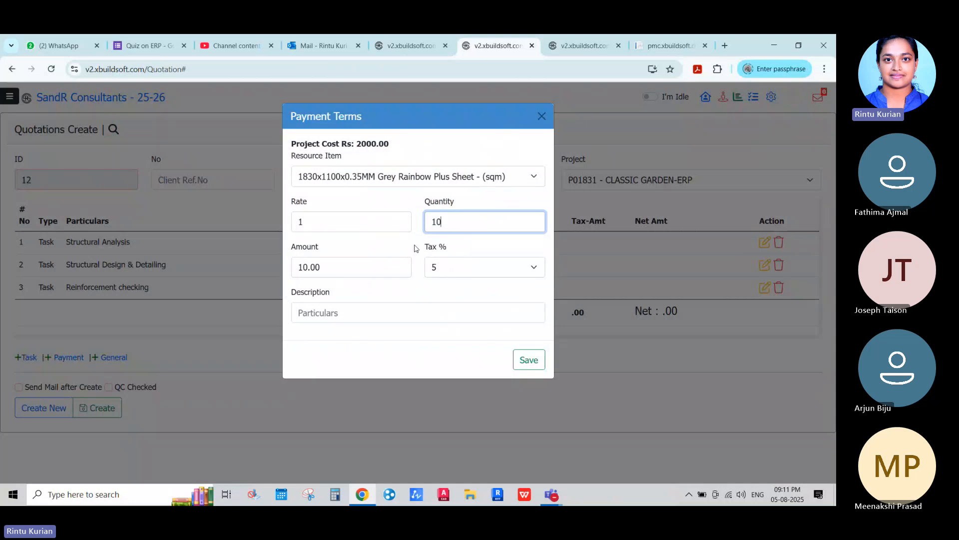
Set the payment term's rate to 15 and re-enter the quantity of 10 to recalculate the amount
left_click(314, 265)
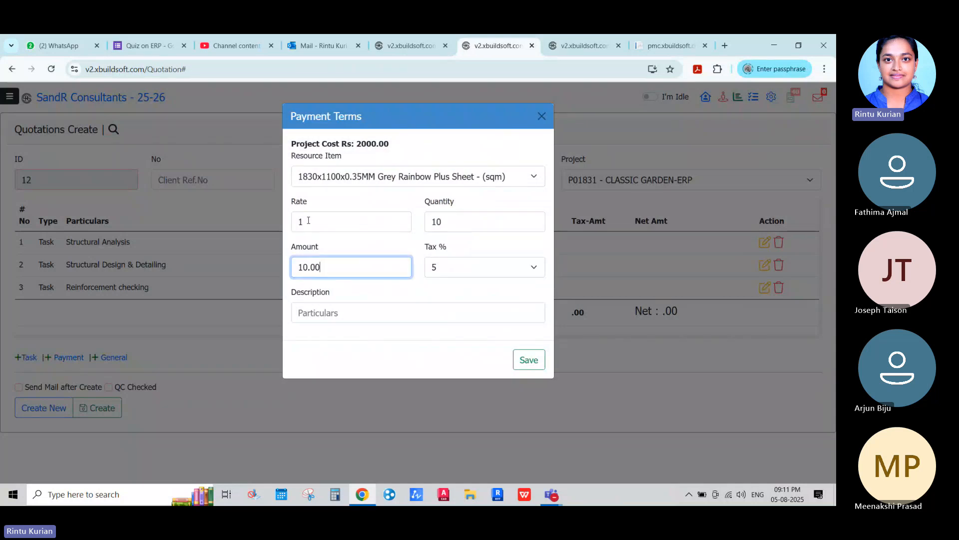
left_click(308, 220)
type("5")
key("Tab")
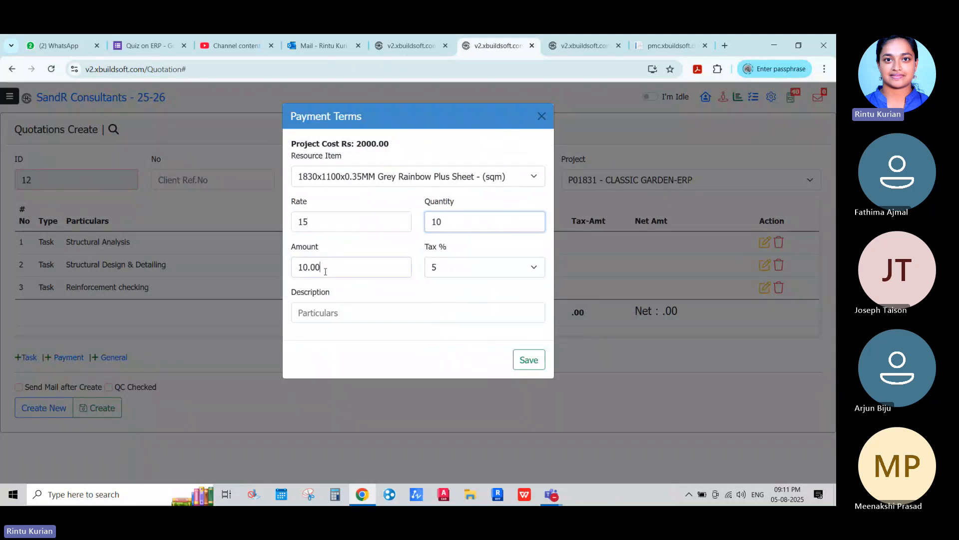
left_click(326, 271)
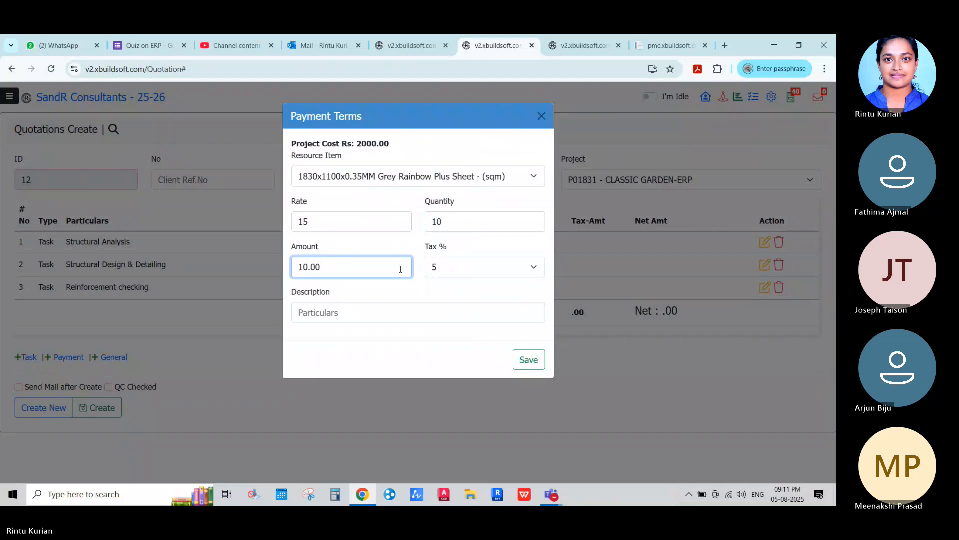
left_click(465, 222)
key("BackSpace")
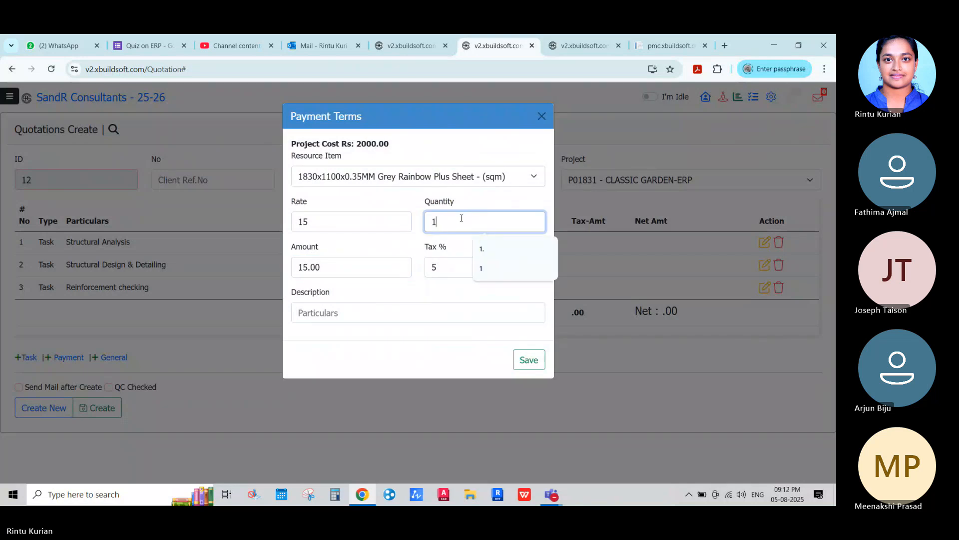
type("0")
left_click(397, 274)
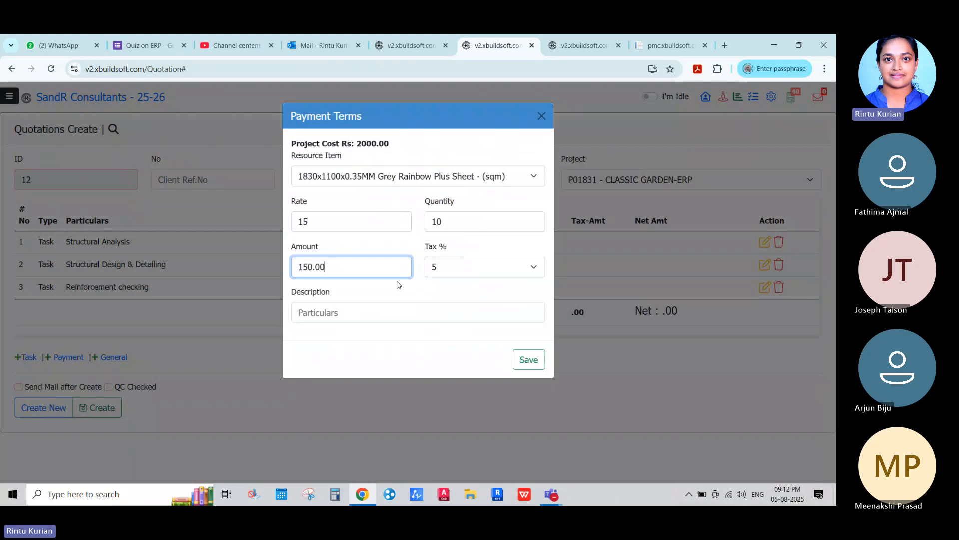
Review the available tax percentages and set the payment term's tax to 5
left_click(472, 268)
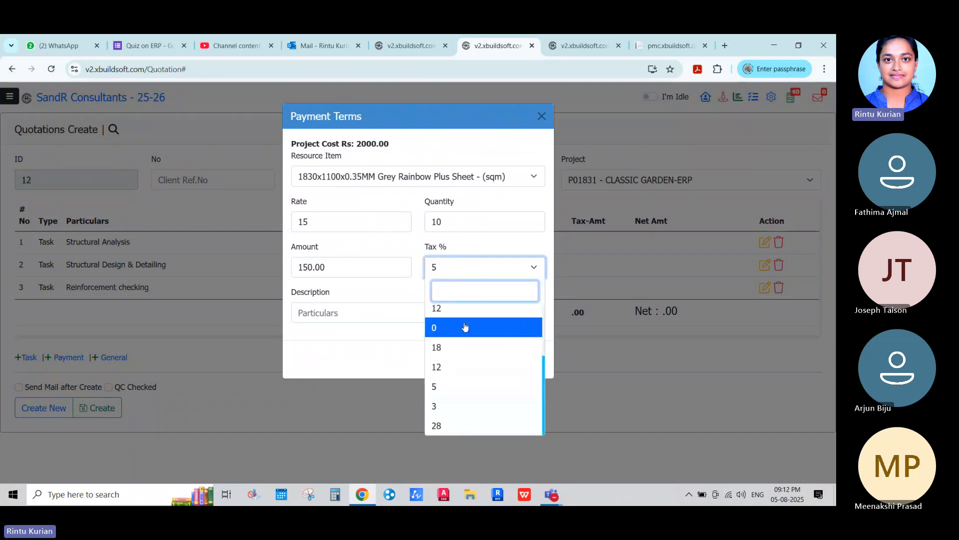
scroll(457, 357, "up", 3)
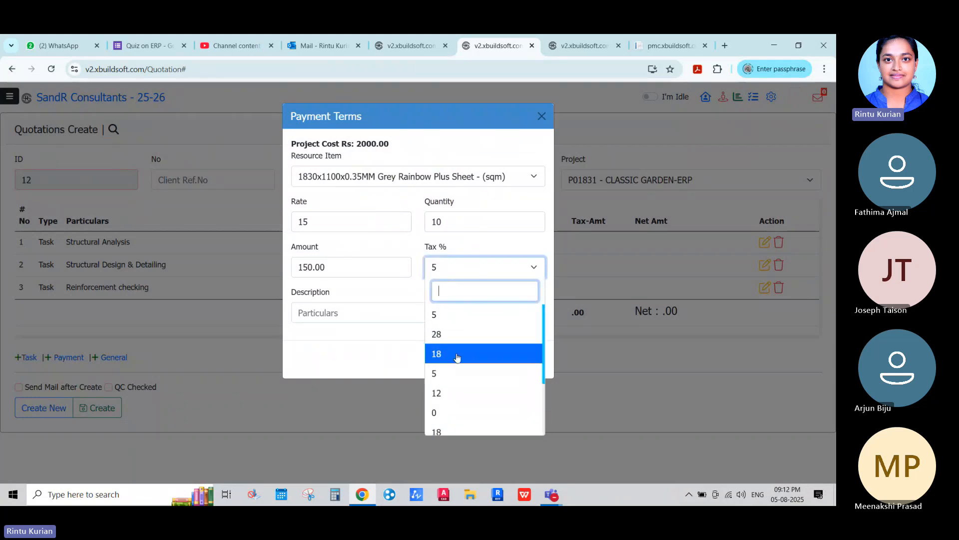
left_click(459, 315)
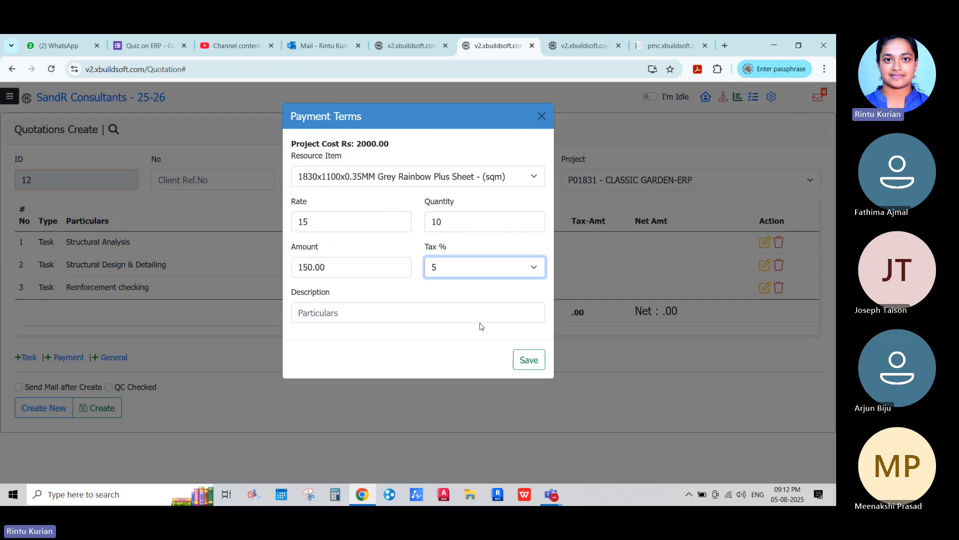
left_click(513, 276)
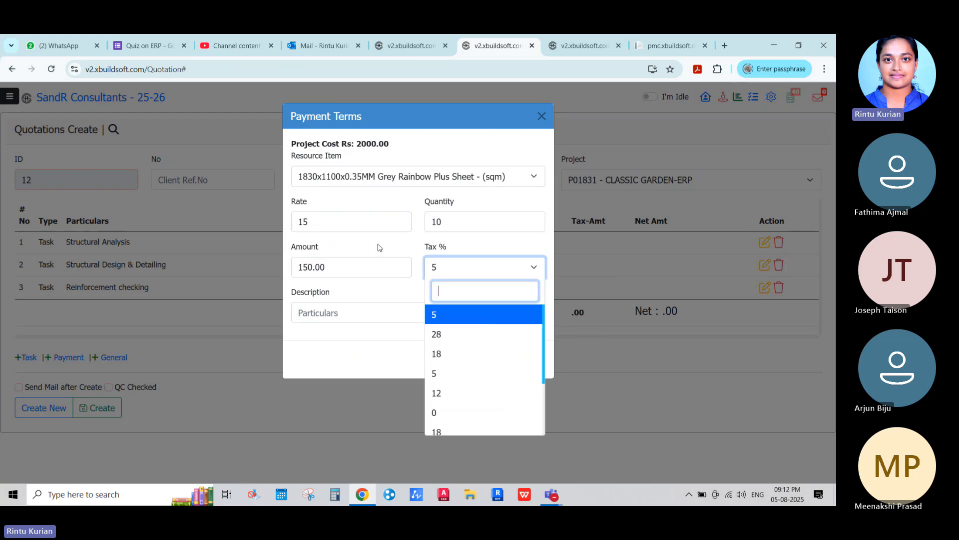
left_click(380, 288)
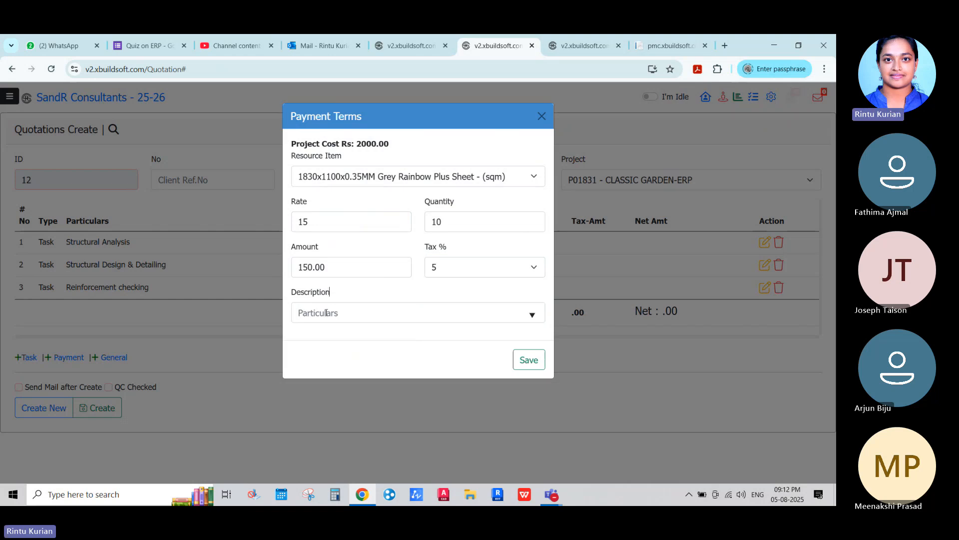
Set the payment term's description to "c", save the term to the quotation and close the payment terms form
left_click(327, 313)
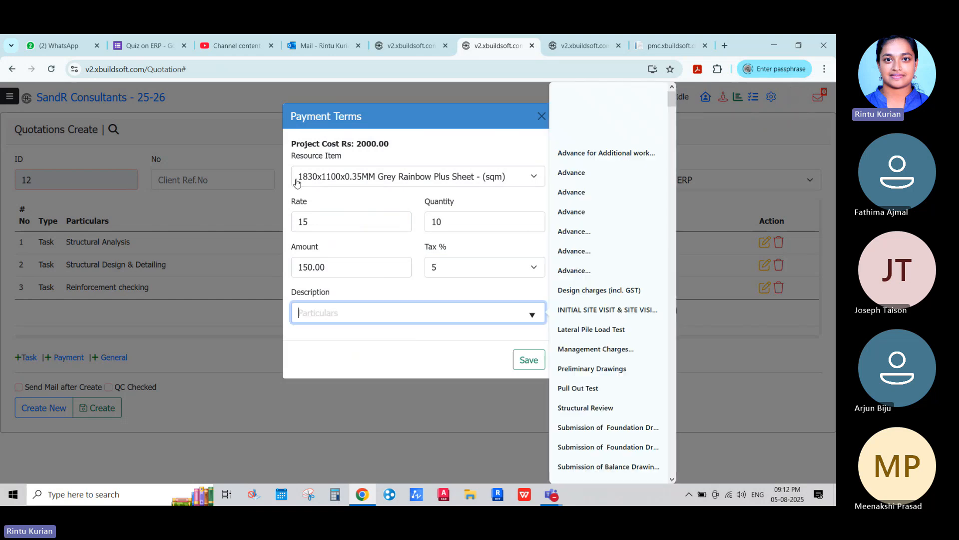
left_click(297, 182)
left_click(327, 241)
left_click(325, 312)
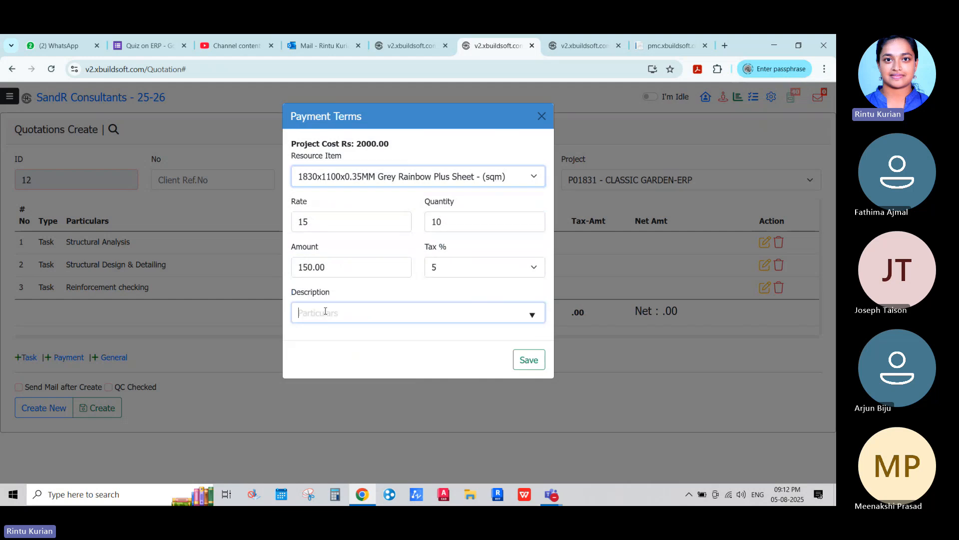
type("c")
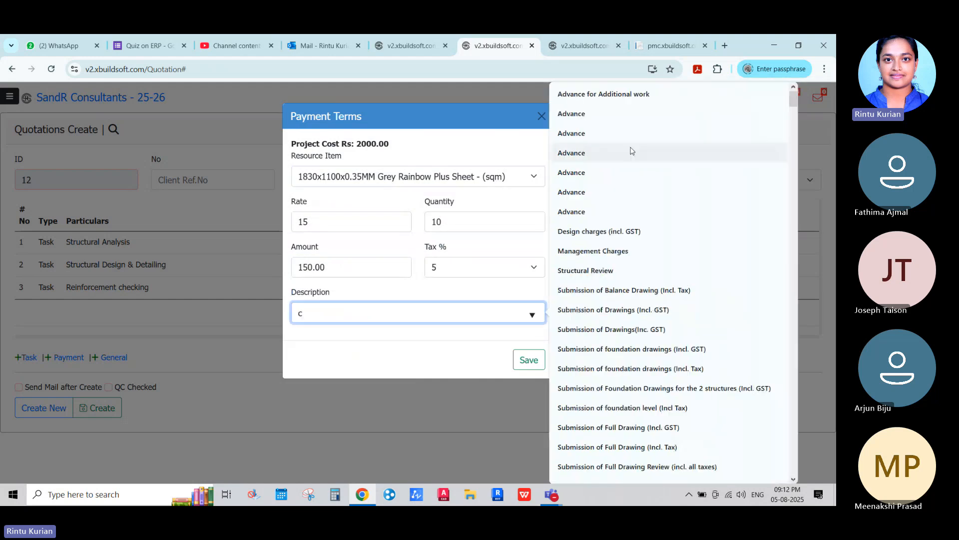
left_click(389, 354)
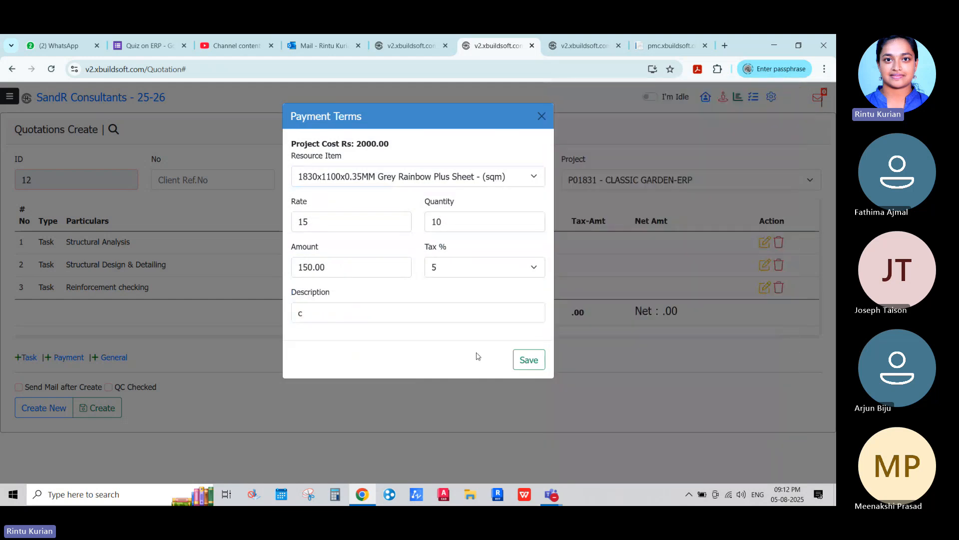
left_click(528, 360)
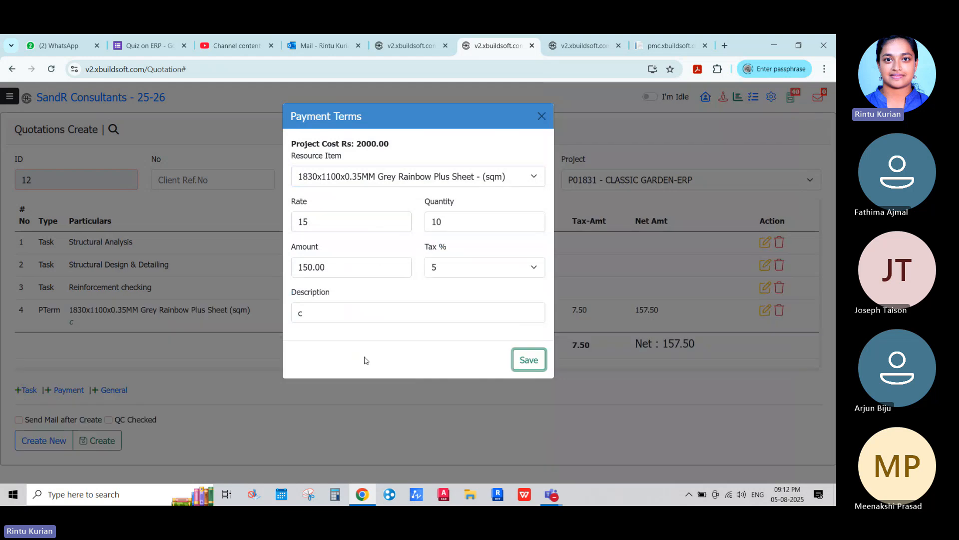
left_click(542, 117)
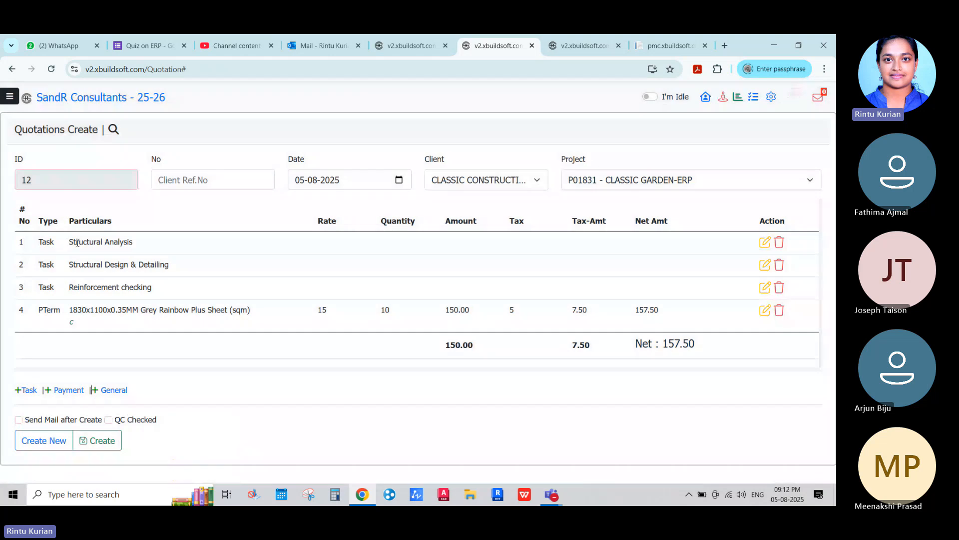
Add the general terms starting "Estimation as per IS 1200" and "The software provided shall be used in the billed address" to the quotation
left_click(96, 392)
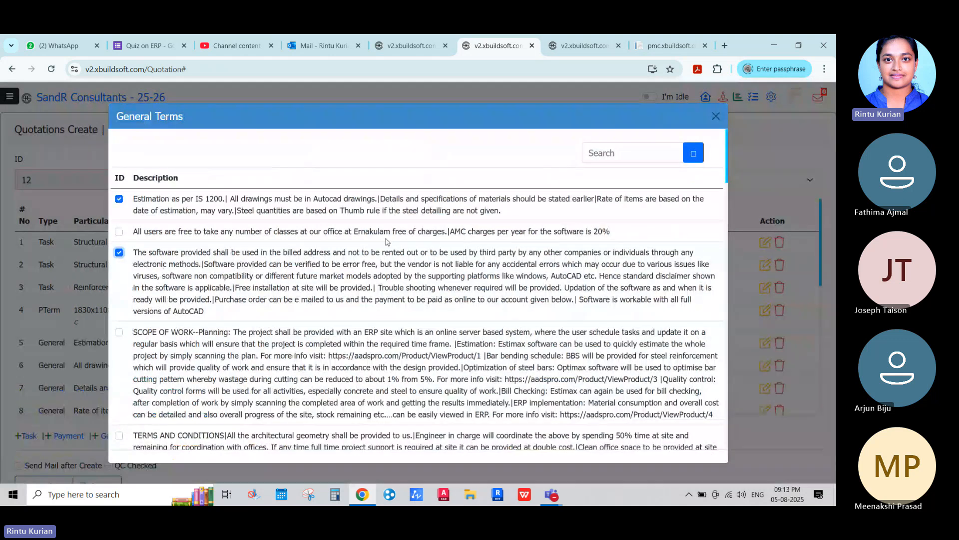
left_click(791, 157)
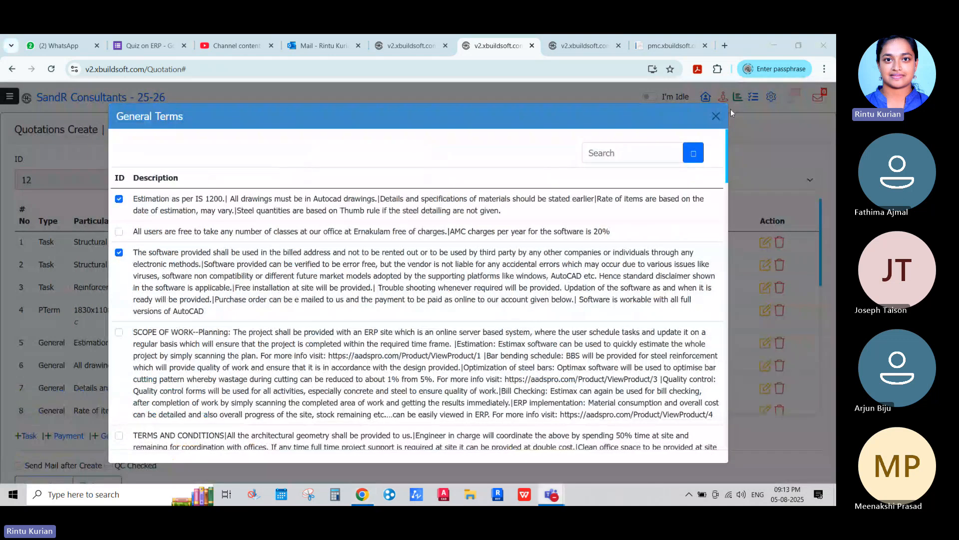
left_click(716, 115)
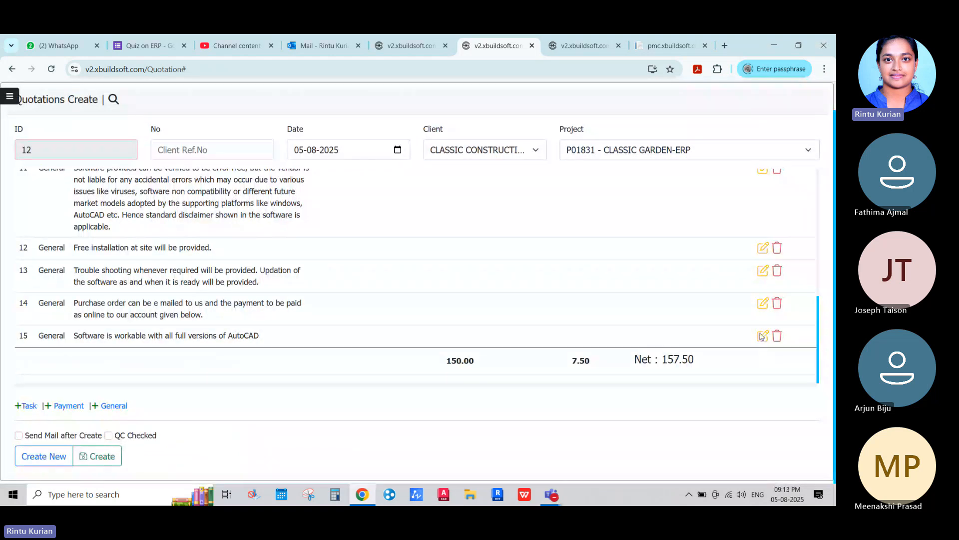
Open the general term "Software is workable with all full versions of AutoCAD" for editing, then close it without updating
left_click(762, 337)
left_click_drag(305, 210, 403, 210)
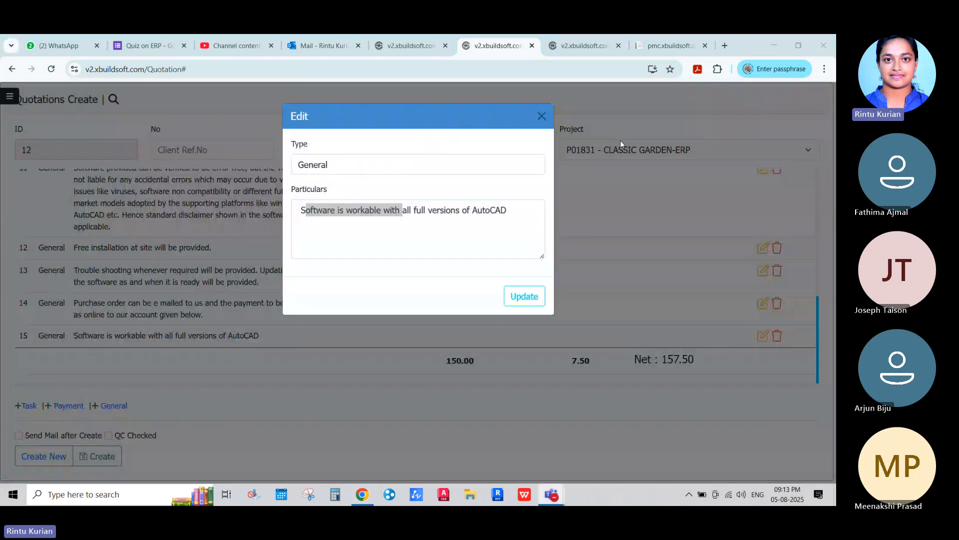
left_click(542, 116)
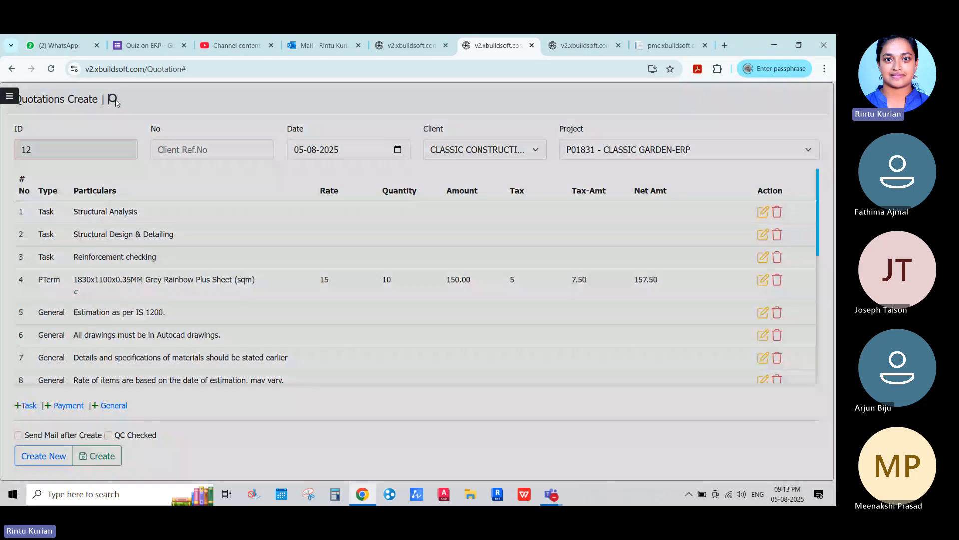
Open the print version of quotation 10 from the list of saved quotations
left_click(114, 100)
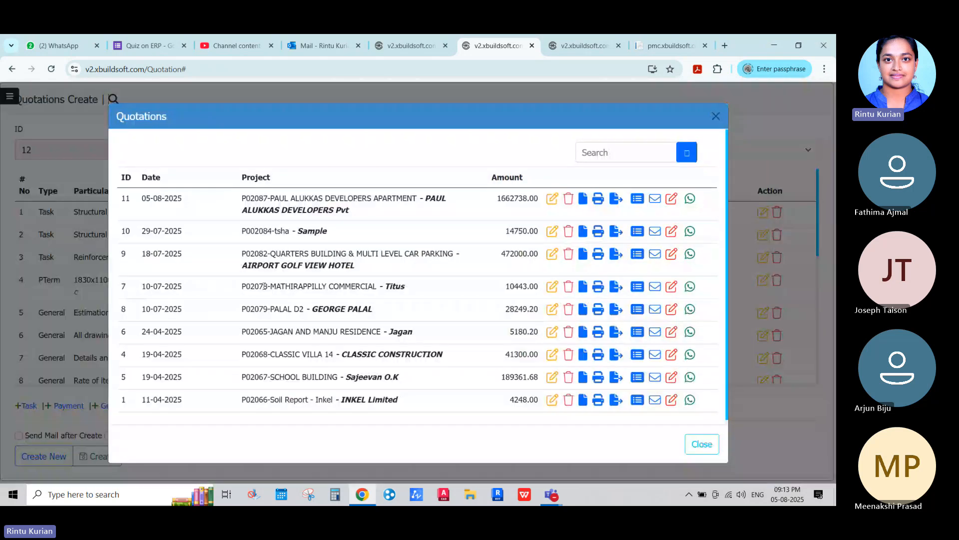
scroll(602, 214, "down", 1)
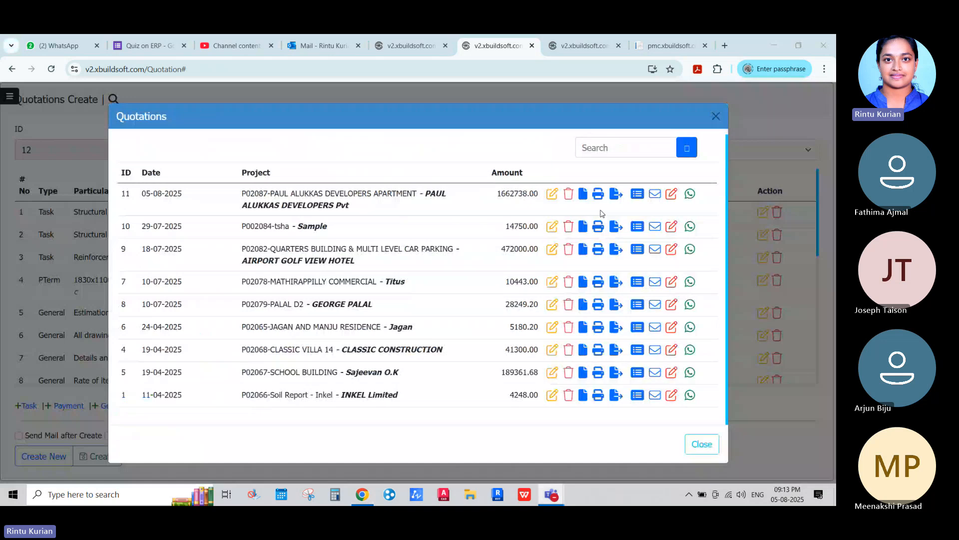
left_click(598, 195)
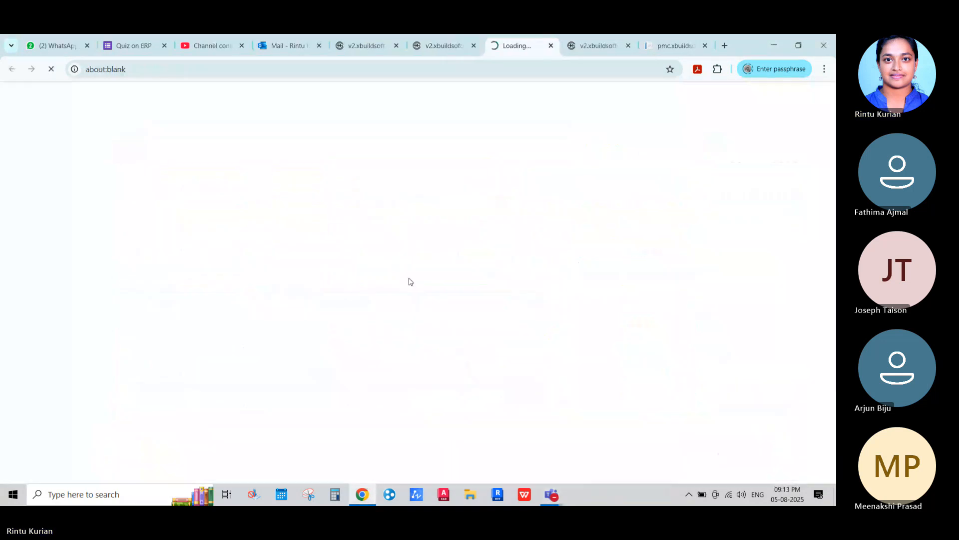
left_click(606, 50)
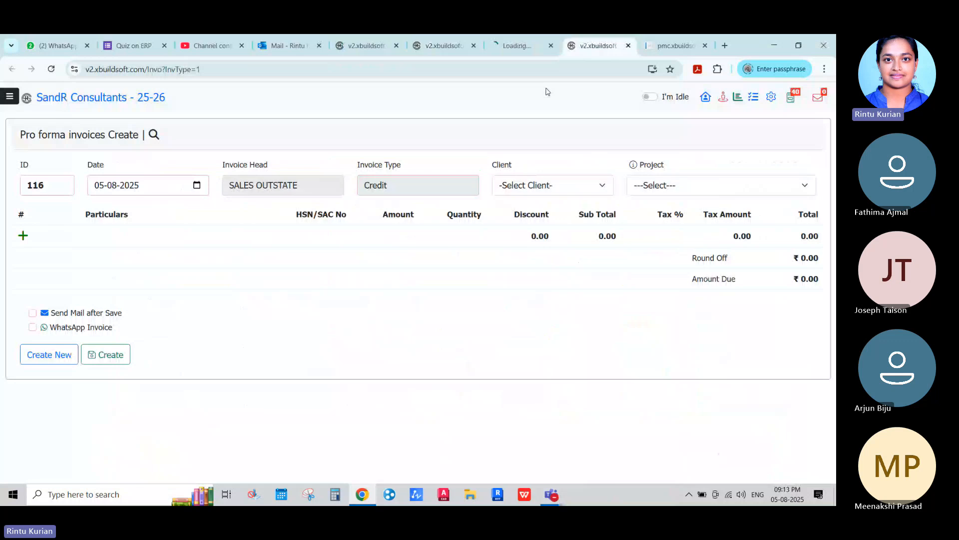
left_click(512, 49)
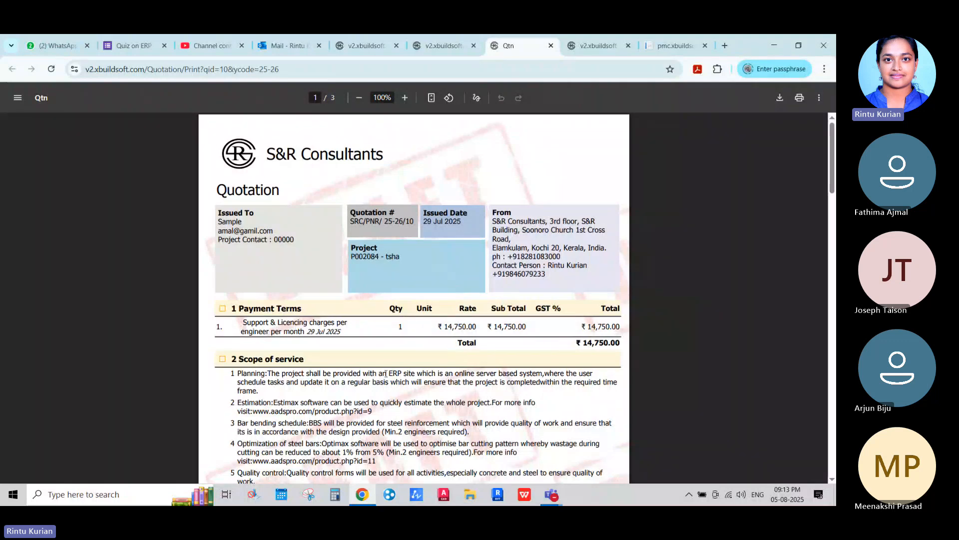
Review the printed quotation down to its payment details and signature page, then close it
scroll(386, 374, "down", 20)
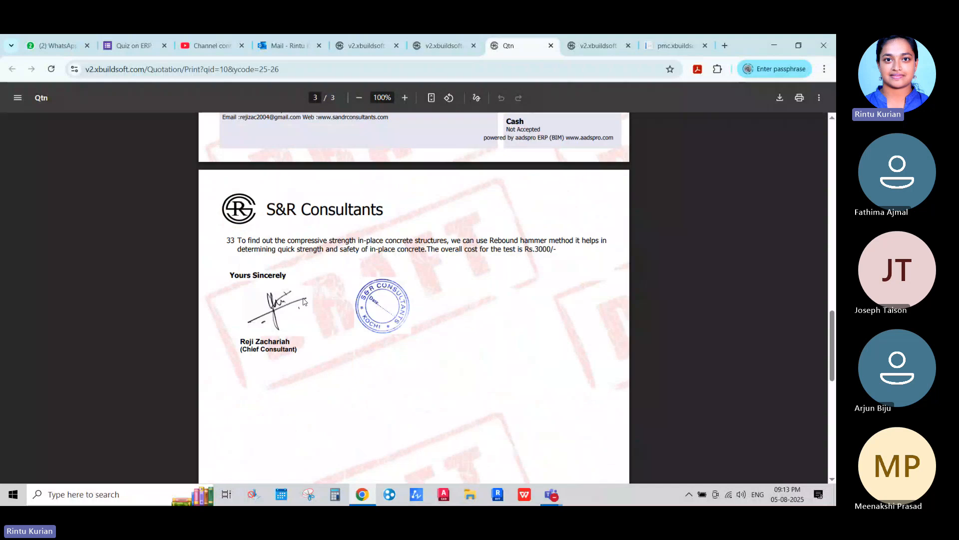
scroll(303, 302, "up", 4)
scroll(304, 301, "down", 7)
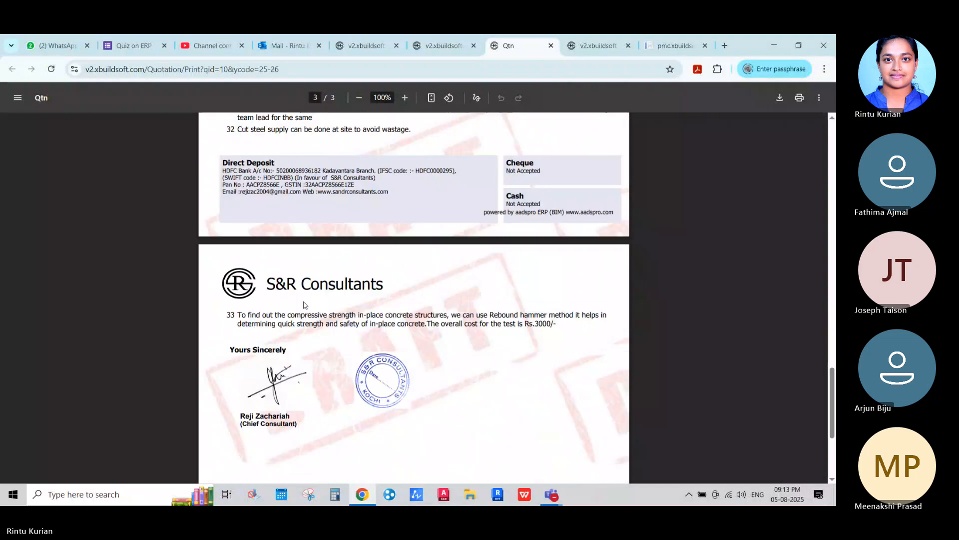
left_click(551, 46)
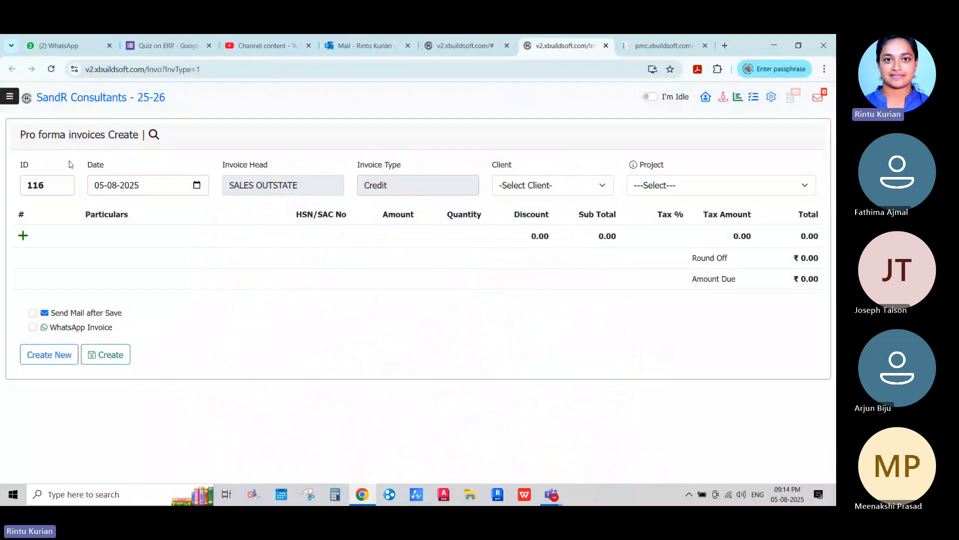
Select the client and project P001566 - Soil test for KITCO for the new pro forma invoice
left_click(595, 190)
left_click(536, 270)
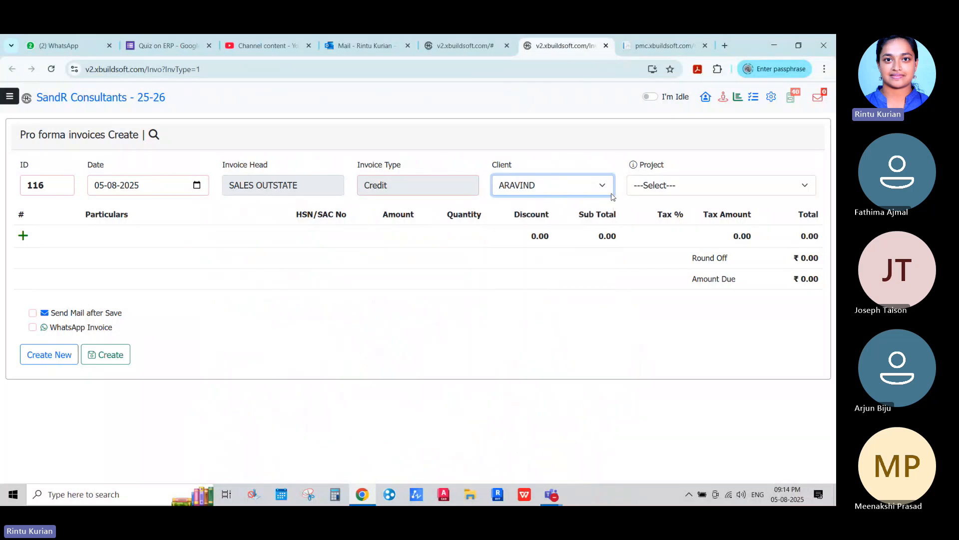
left_click(660, 185)
left_click(670, 270)
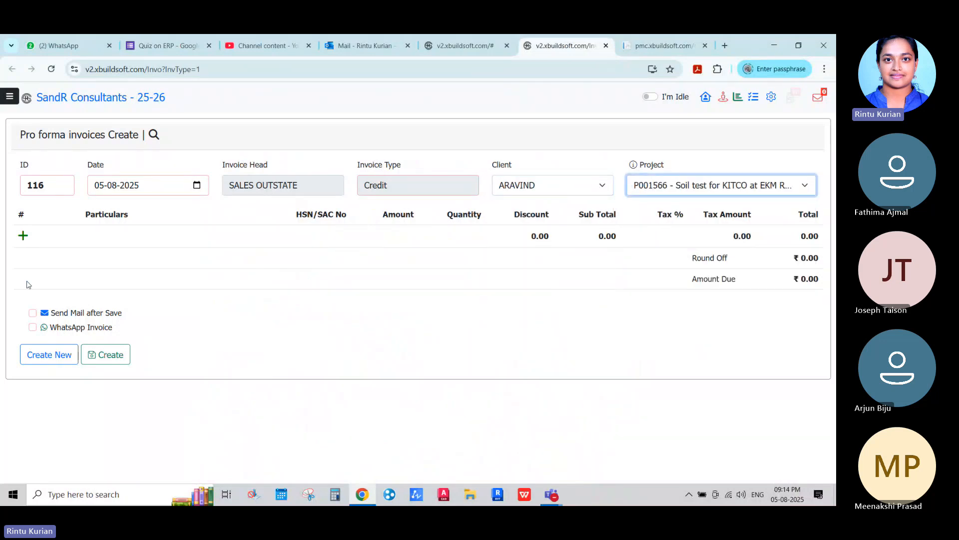
Start an invoice item for 12 mm TMT Steel (kg) described "Online supporting charges for the month of May, 2025", with rate 51 and quantity 1
left_click(23, 236)
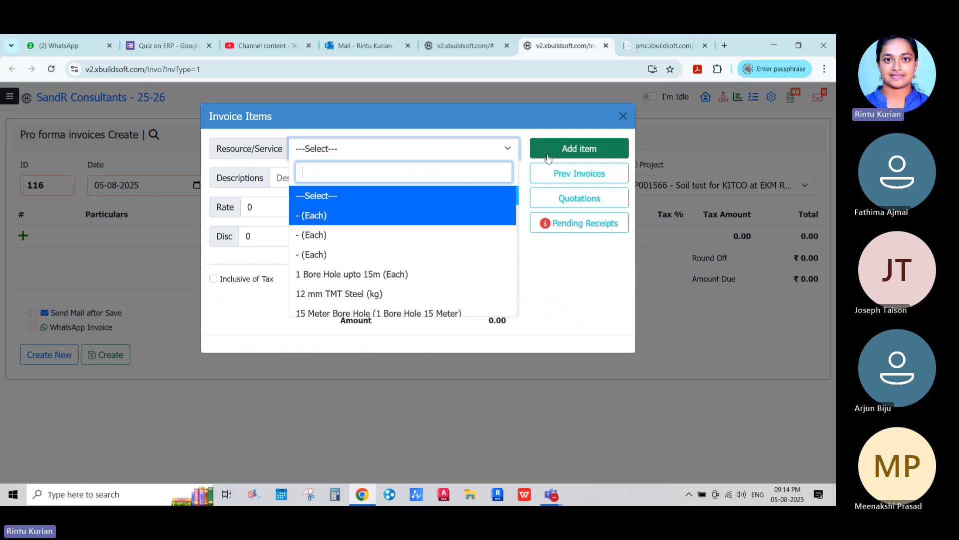
left_click(324, 293)
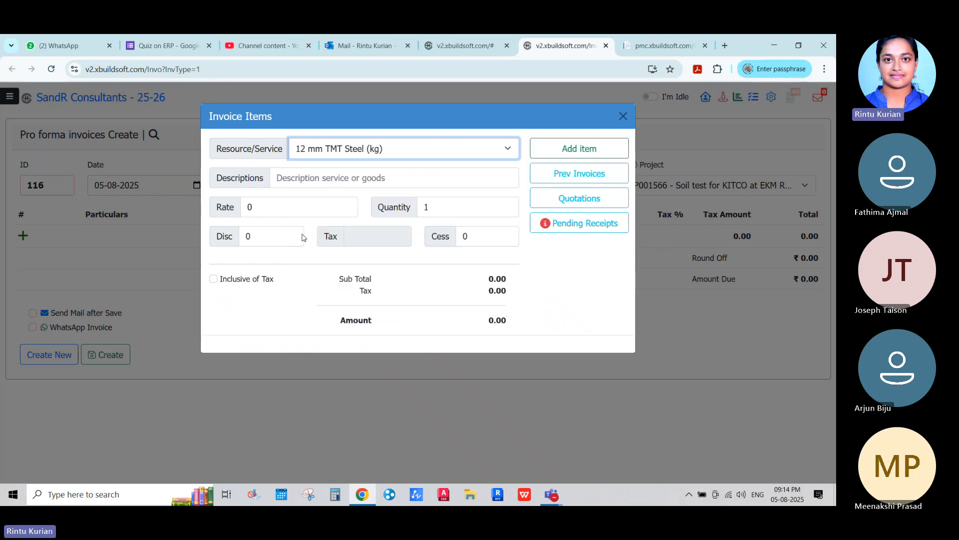
left_click(275, 185)
left_click(399, 226)
key("Tab")
key("Tab")
type("1")
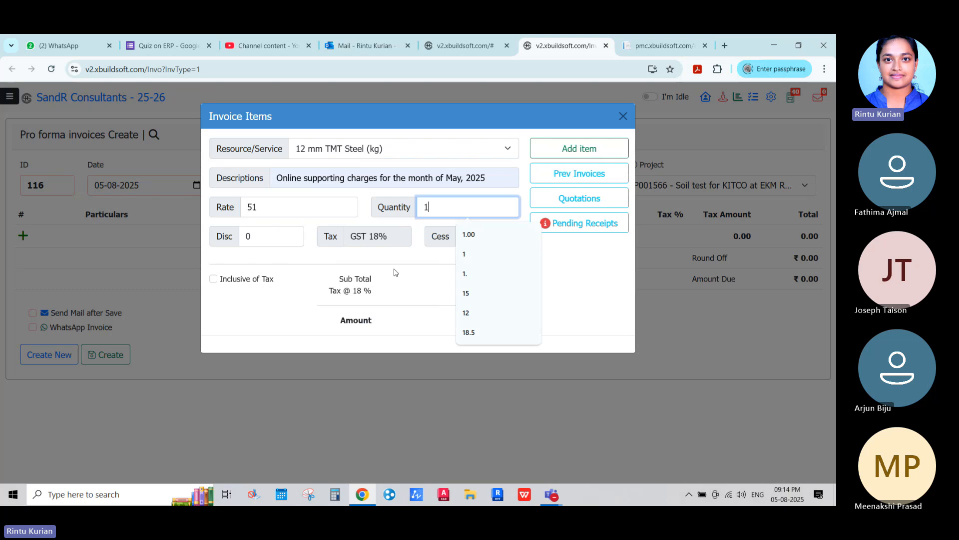
Review the available tax rates, keep GST 18% and add the item to the pro forma invoice
left_click(401, 239)
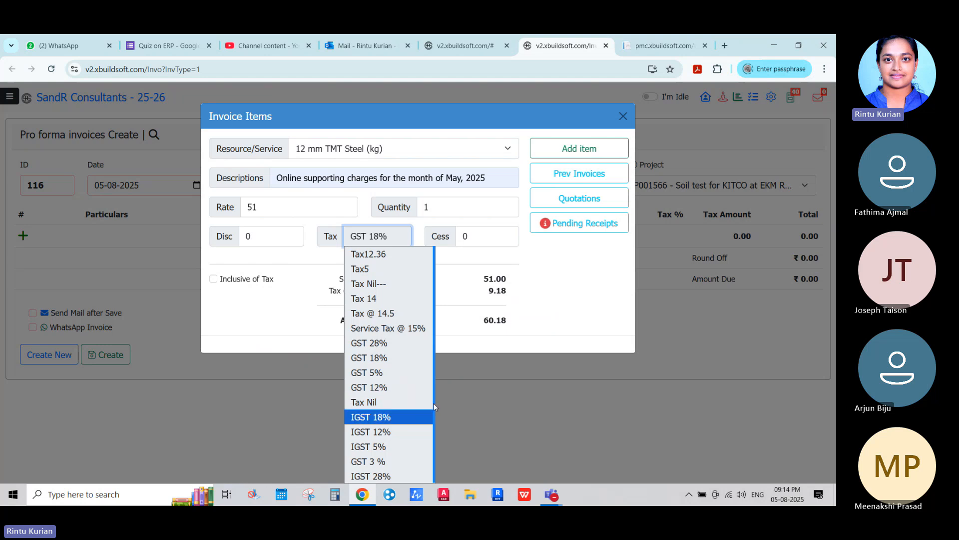
left_click(585, 327)
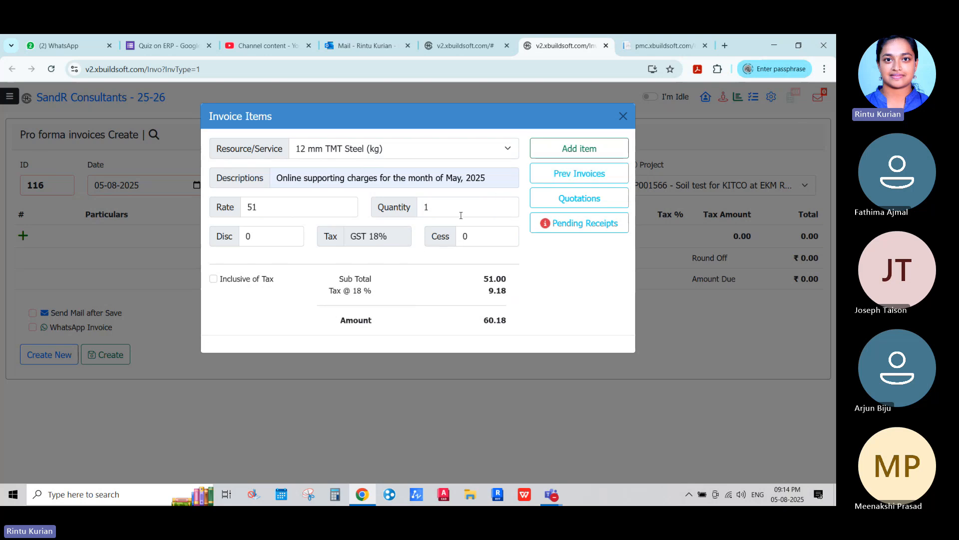
left_click(573, 148)
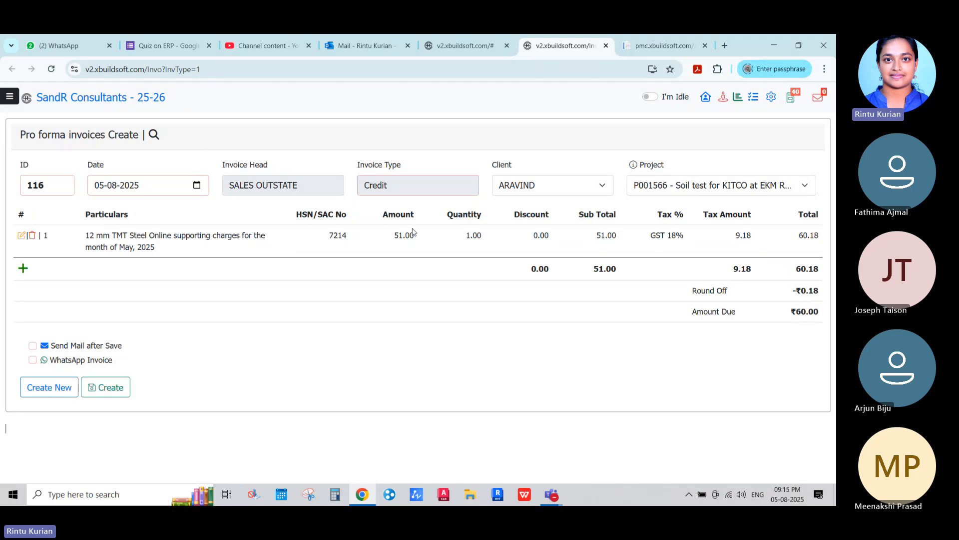
Close the pro forma invoice page without creating the invoice and return to the SandR Consultants dashboard
left_click(11, 97)
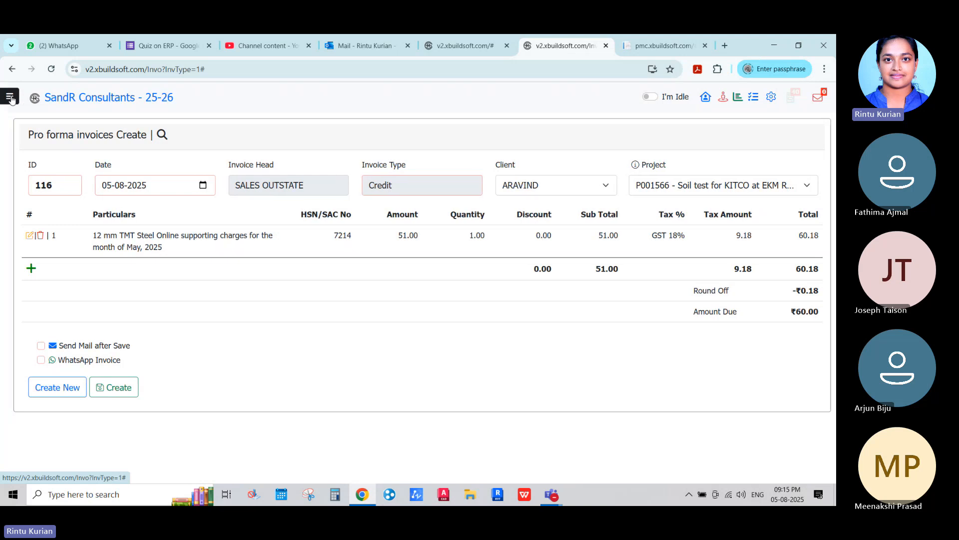
left_click(11, 98)
scroll(80, 320, "down", 5)
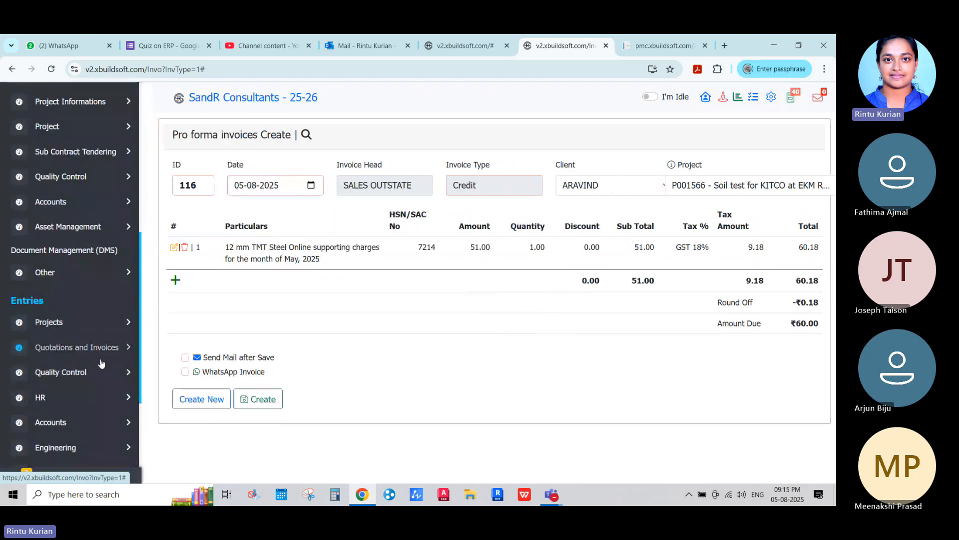
left_click(608, 45)
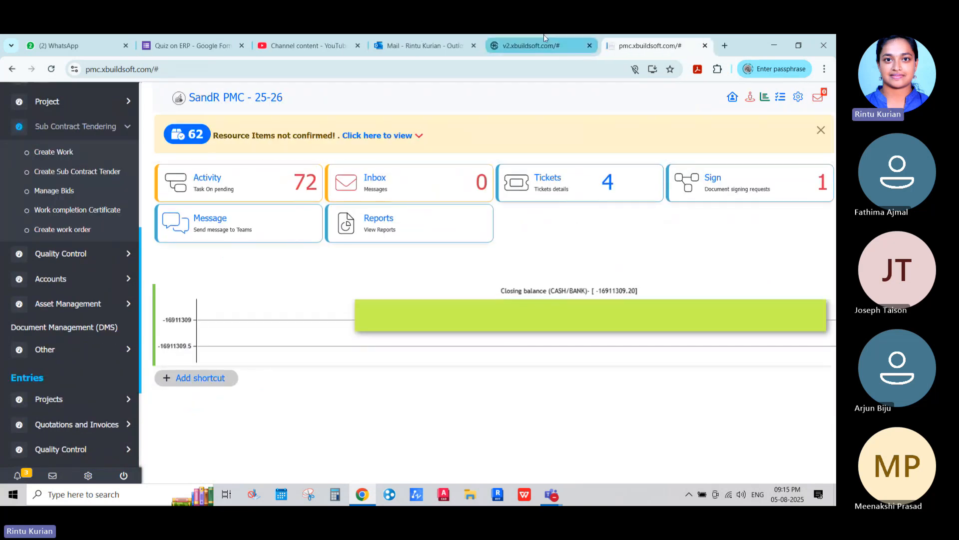
key("ctrl+shift+Tab")
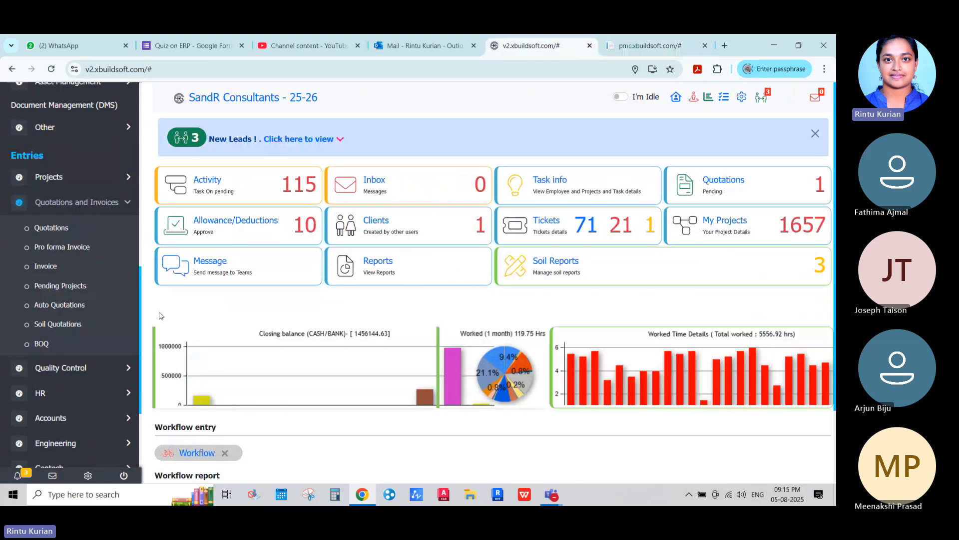
Examine the entry options under Quality Control and HR
left_click(122, 202)
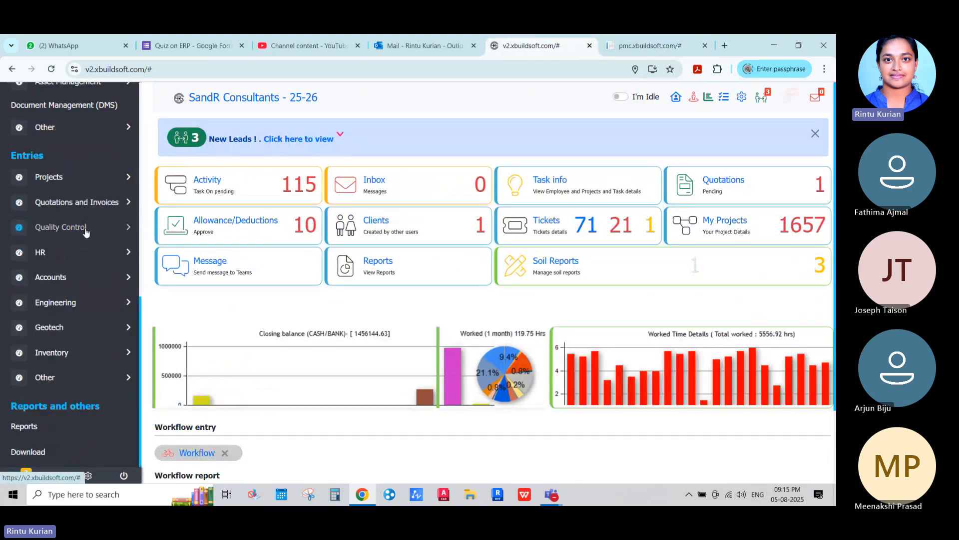
left_click(86, 231)
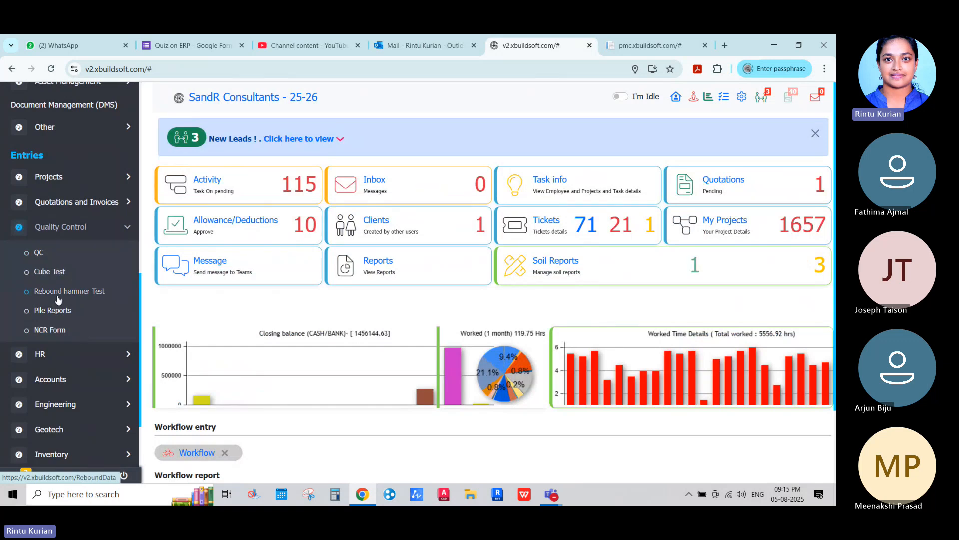
left_click(66, 231)
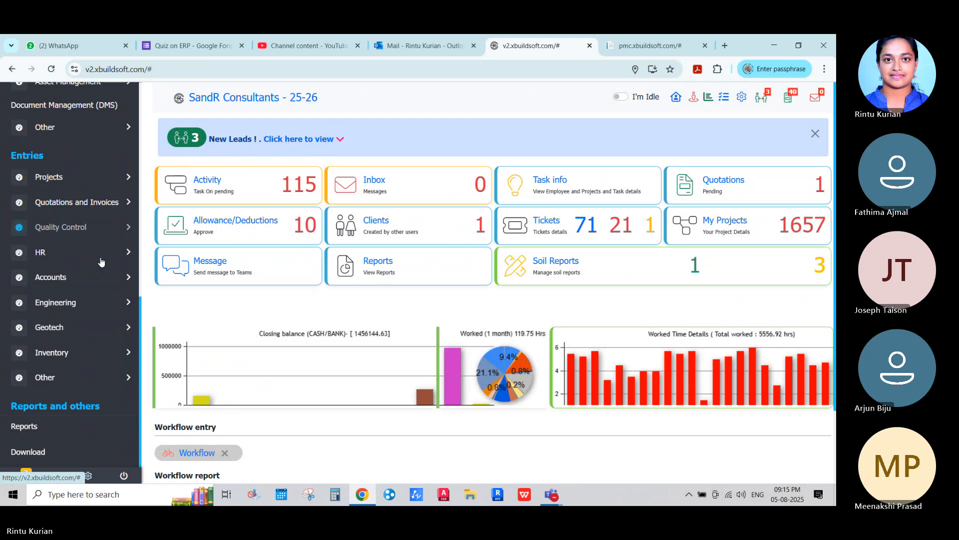
left_click(100, 255)
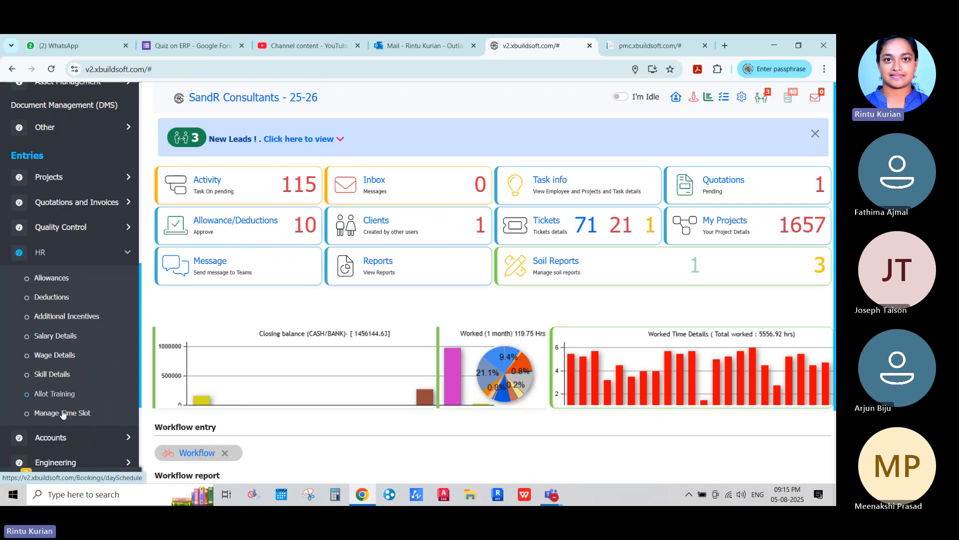
Examine the entry options under Accounts
left_click(61, 259)
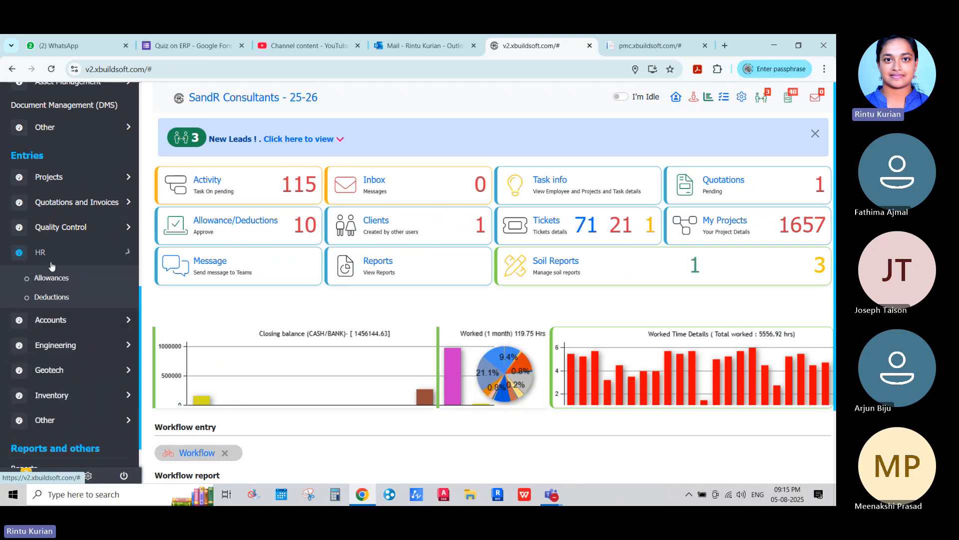
left_click(65, 273)
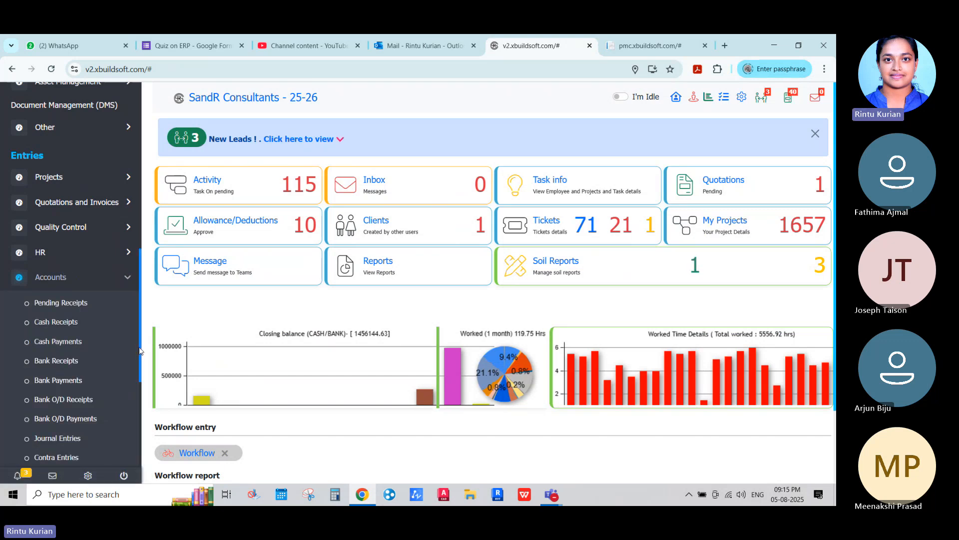
scroll(140, 351, "down", 2)
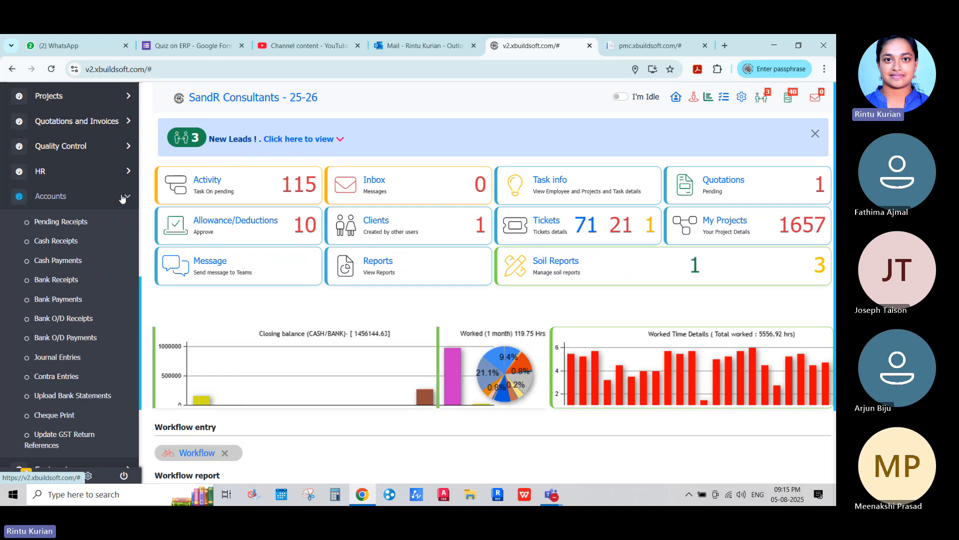
left_click(123, 197)
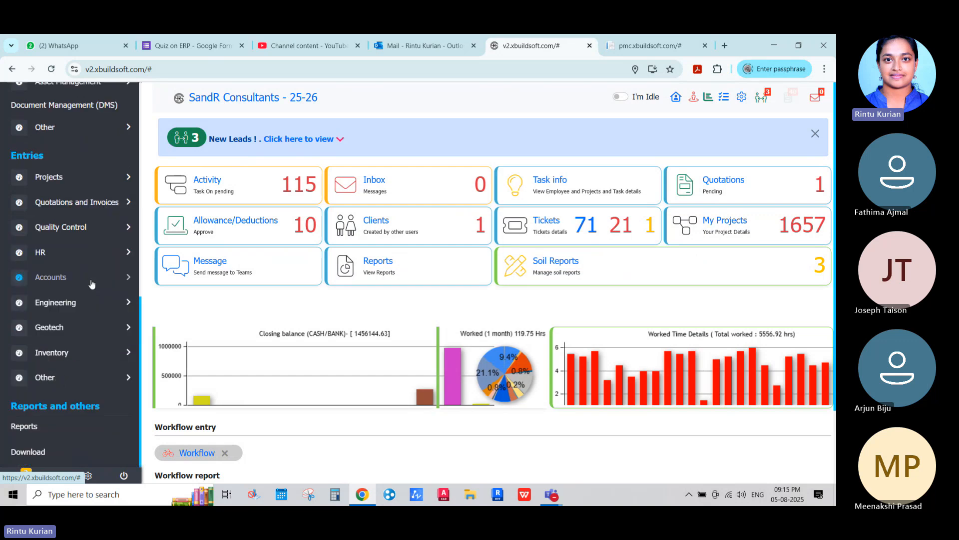
Look through the Engineering entries and open the SDBR Data form
left_click(65, 303)
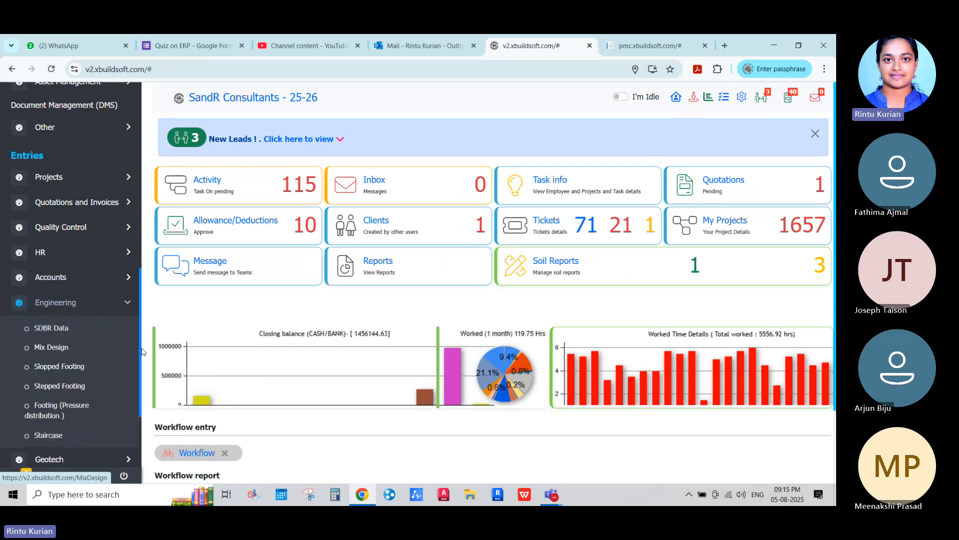
key("ctrl+a")
scroll(142, 350, "down", 1)
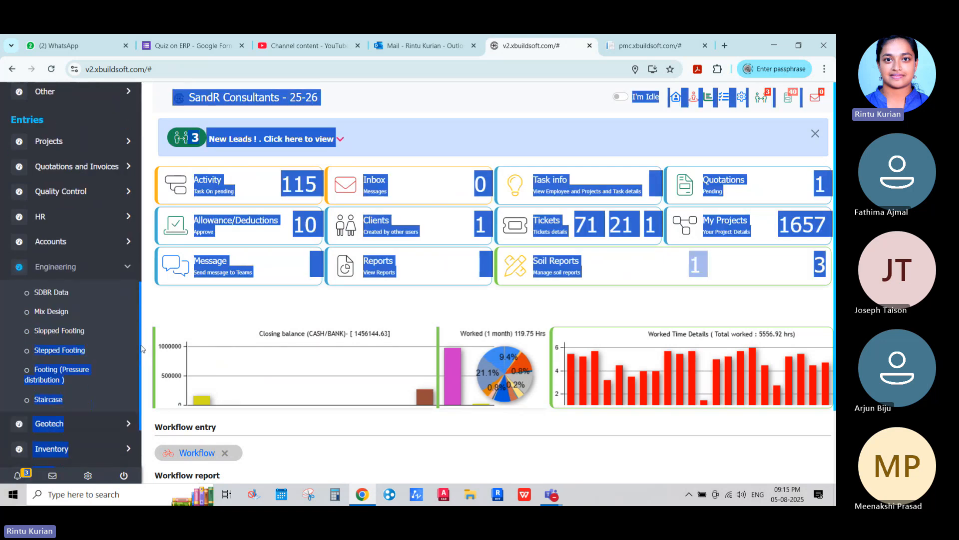
scroll(142, 350, "down", 2)
left_click(66, 233)
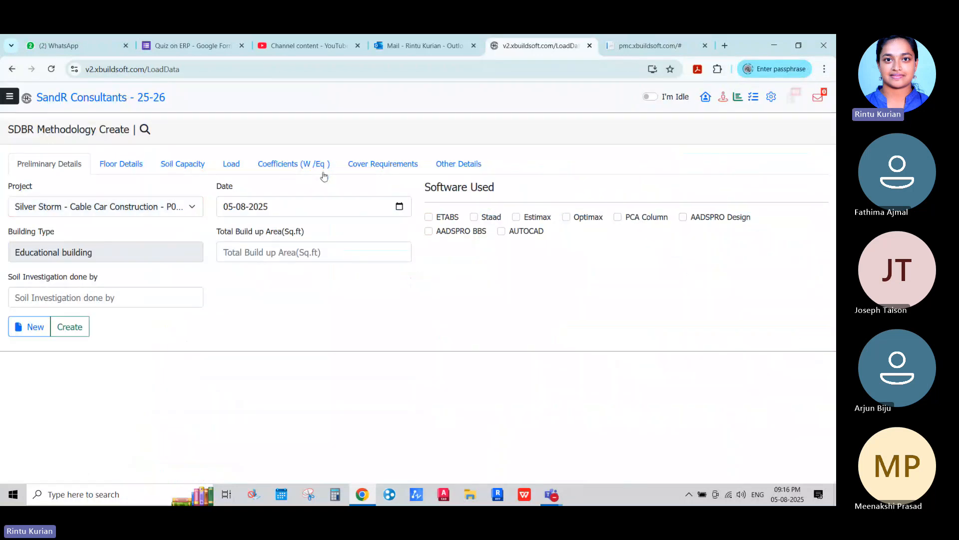
Choose the SELF STUDY - TRAINING 2022 to 2025 project and the Assembly building type in the SDBR form's preliminary details
left_click(105, 207)
left_click(75, 247)
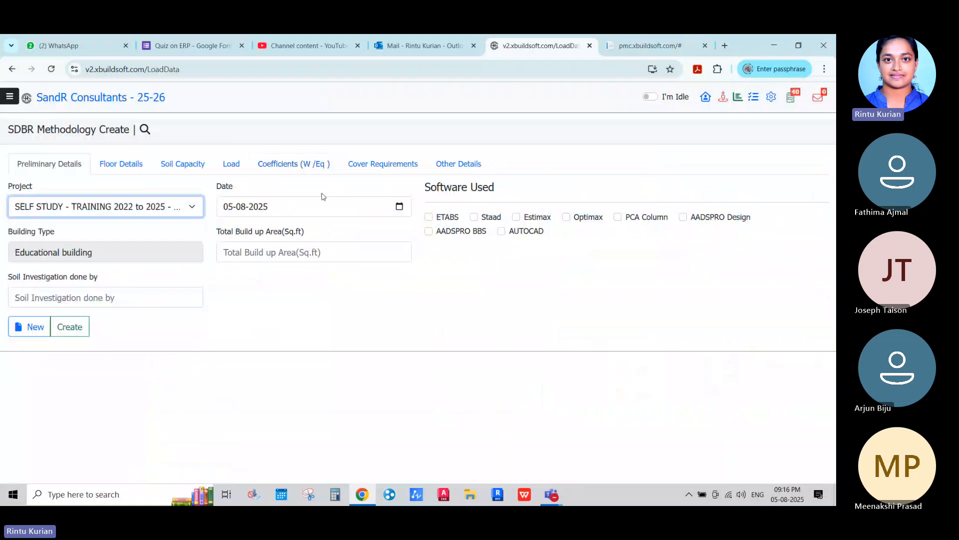
left_click(131, 252)
left_click(134, 314)
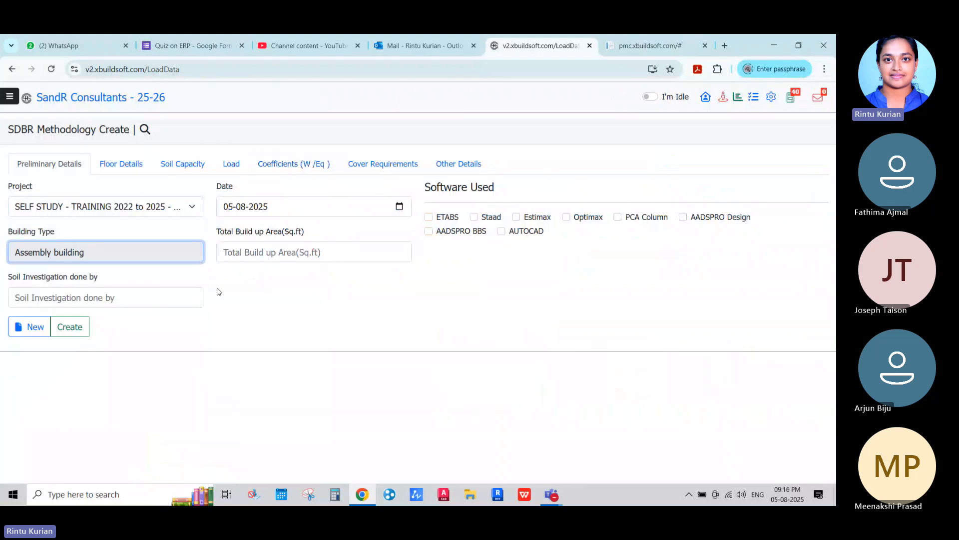
key("Tab")
left_click(52, 296)
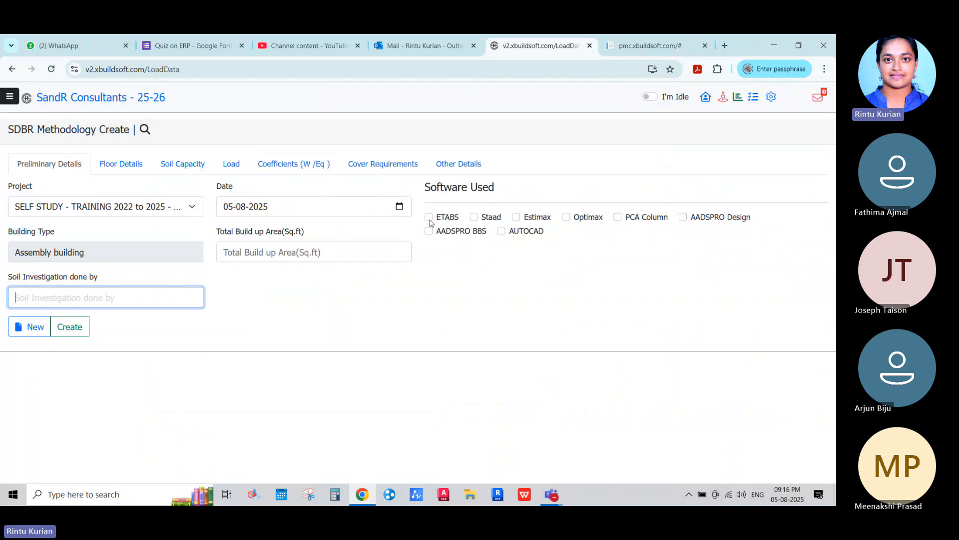
Review the SDBR form's Floor Details, Soil Capacity, Load, Coefficients, Cover Requirements and Other Details sections
left_click(125, 163)
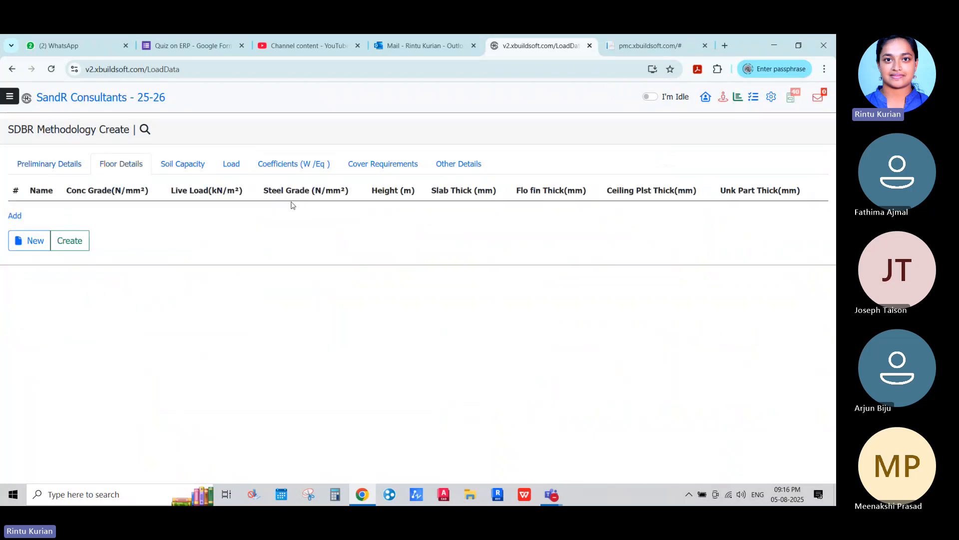
left_click(174, 171)
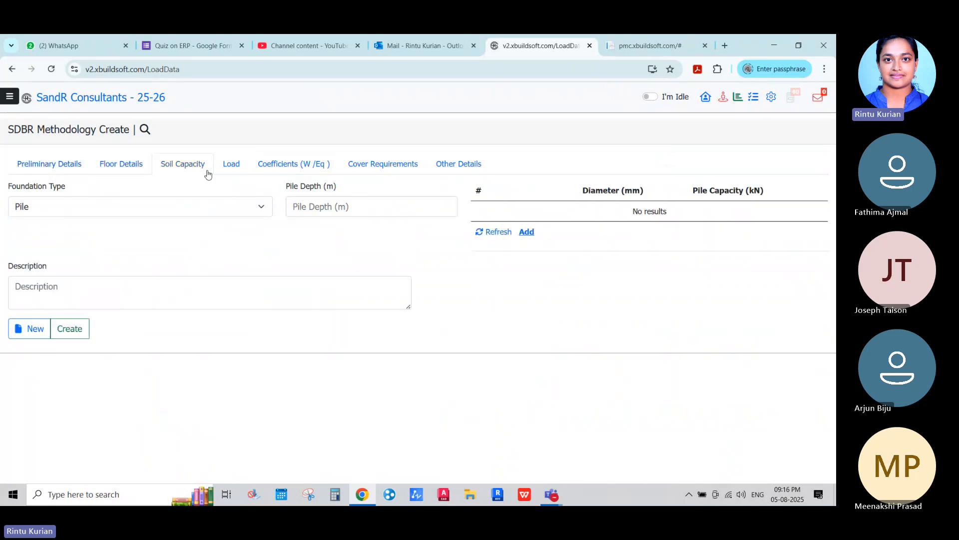
left_click(235, 172)
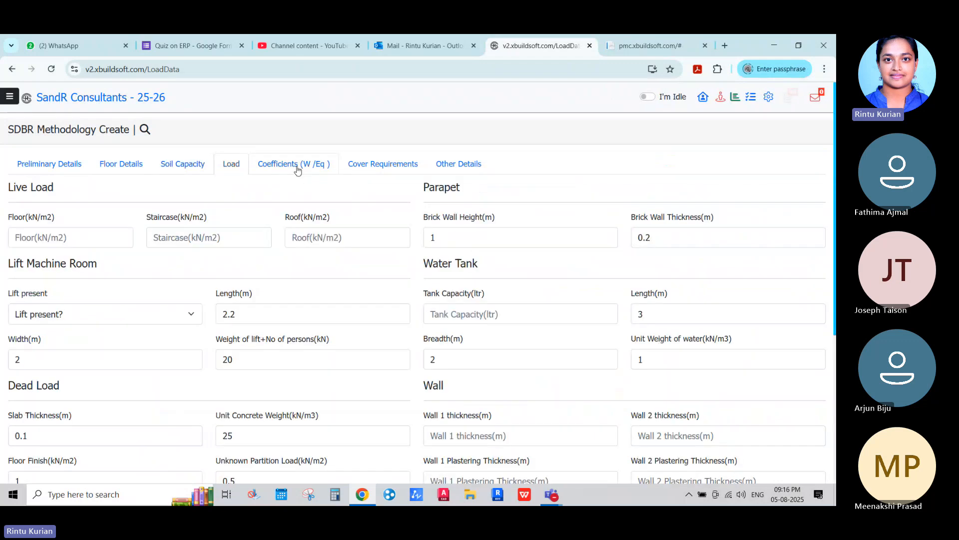
left_click(298, 169)
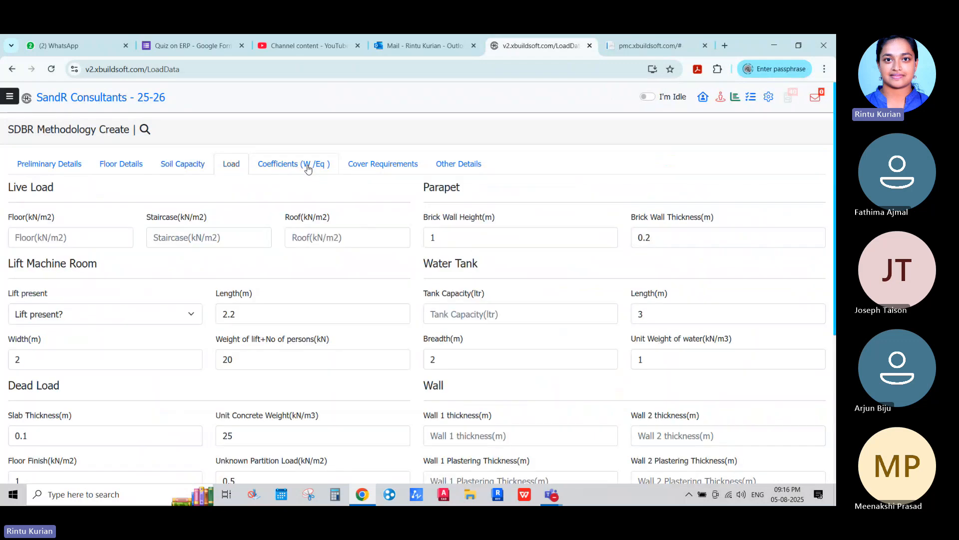
left_click(380, 170)
left_click(453, 169)
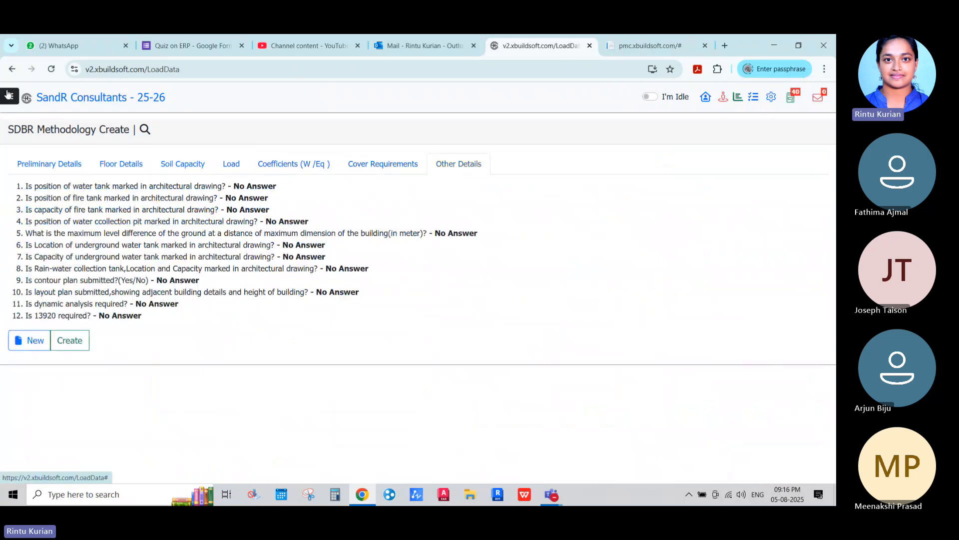
Leave the SDBR form without creating a record, return to the dashboard and review the remaining Engineering entries
left_click(13, 72)
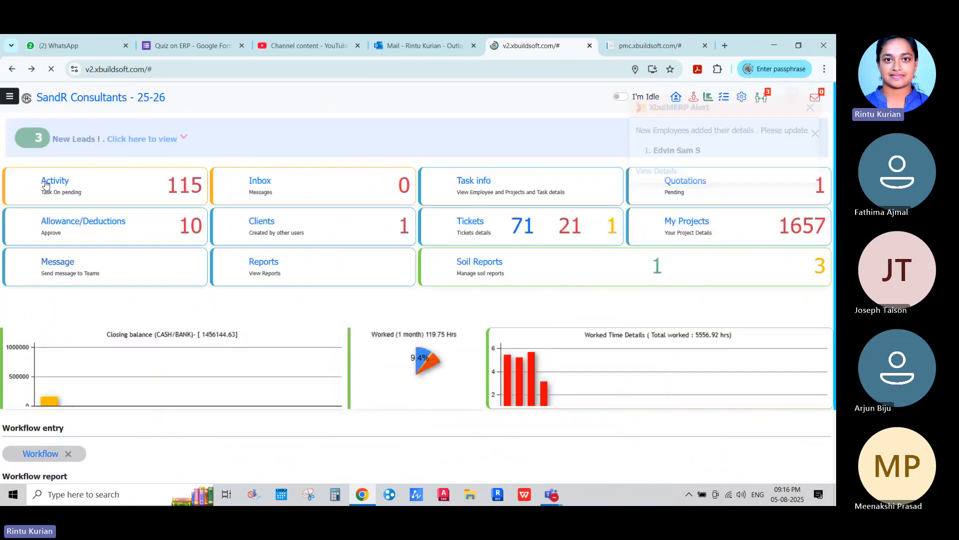
left_click(9, 97)
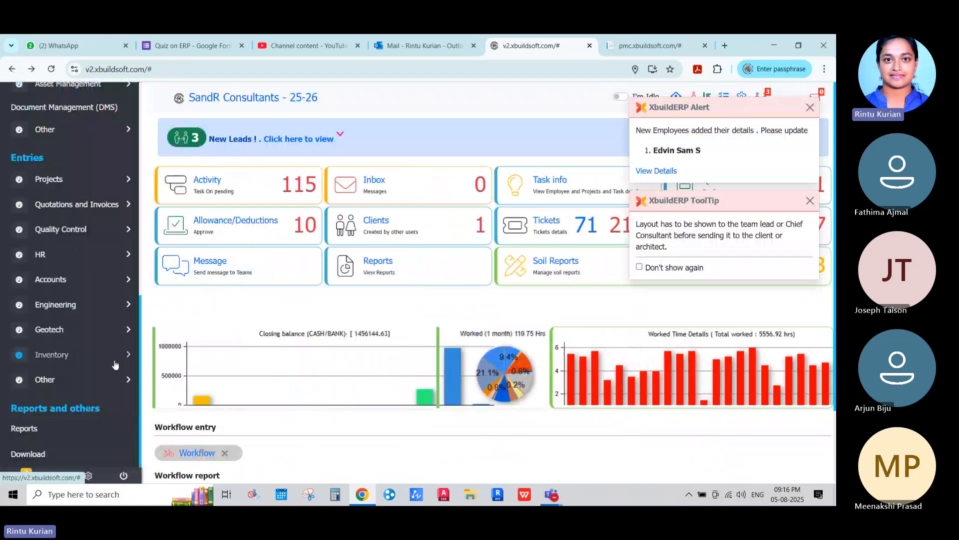
left_click(56, 304)
scroll(48, 229, "down", 3)
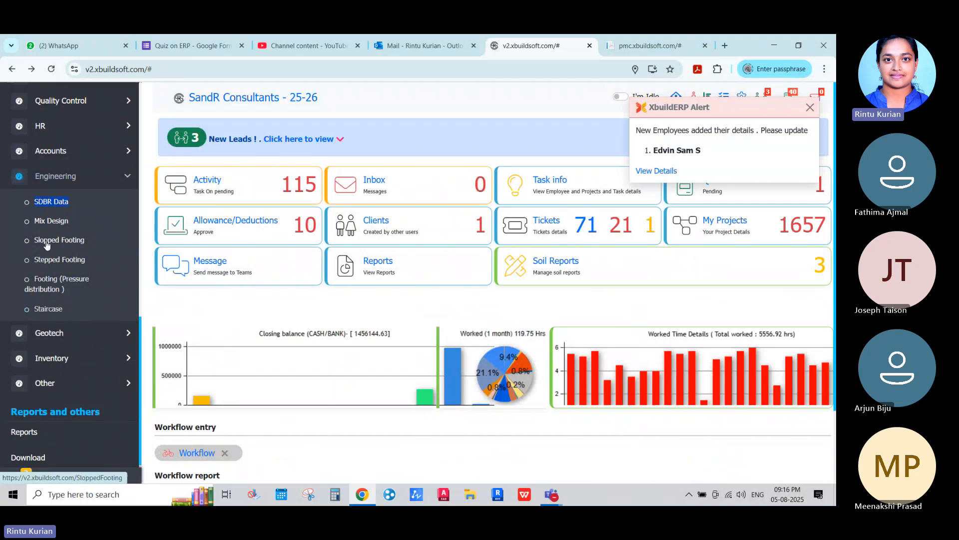
left_click(127, 176)
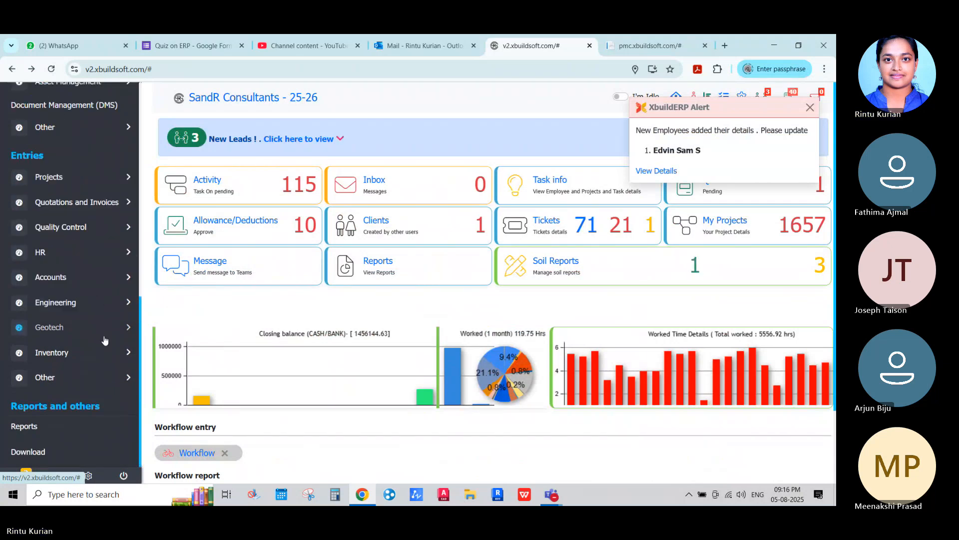
Examine the Geotech entries, from soil report types to Kentledge Design
left_click(129, 328)
scroll(125, 325, "down", 3)
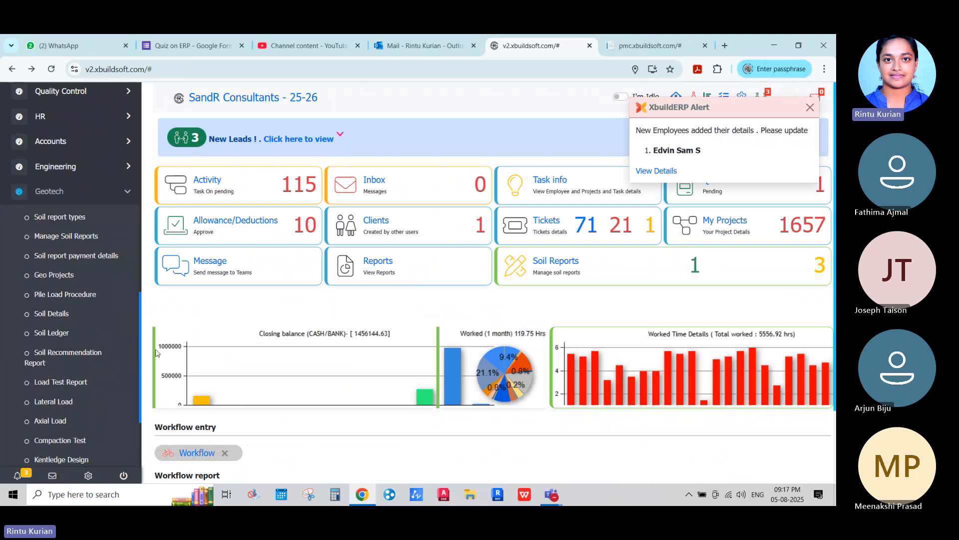
left_click_drag(156, 357, 143, 375)
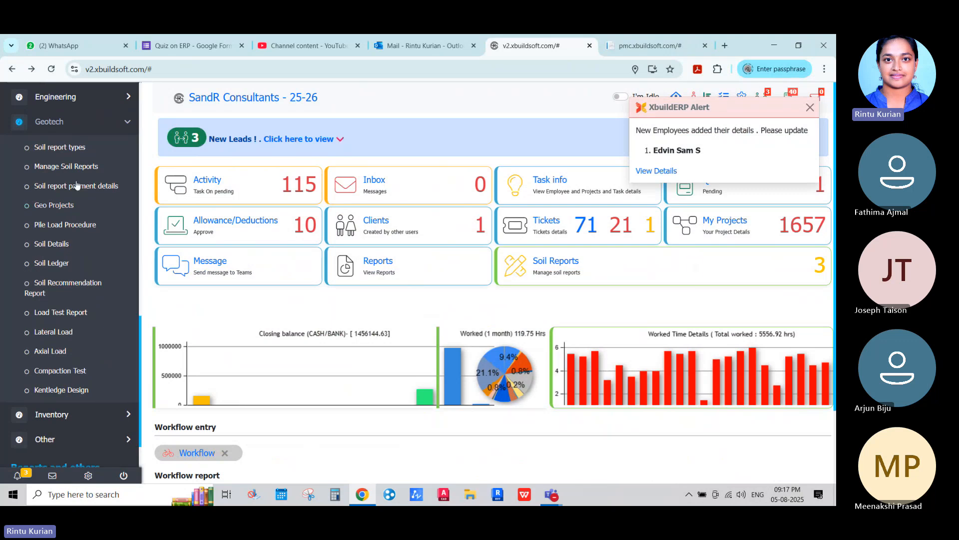
left_click(127, 125)
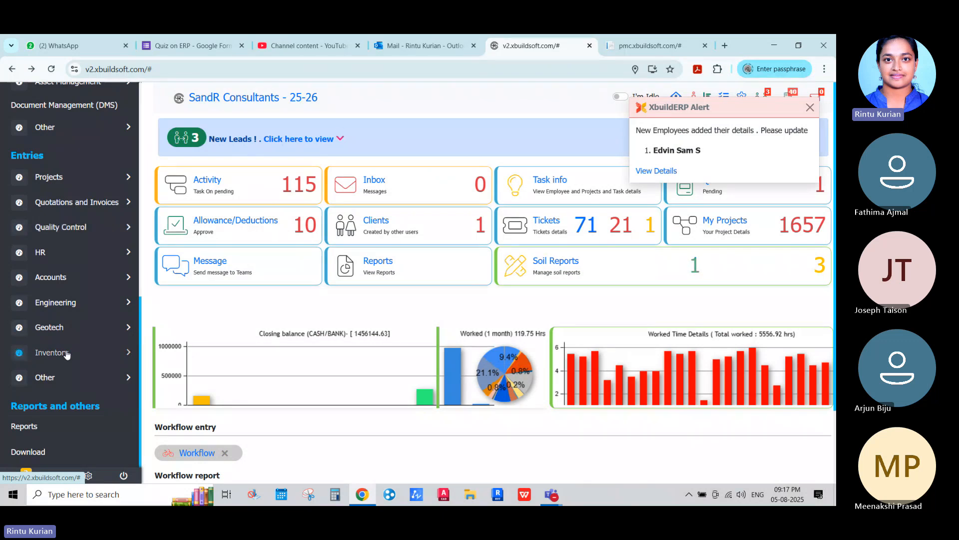
Review the Inventory entries and open the Requirements entry to reach the Resource Requirement Schedule
left_click(125, 351)
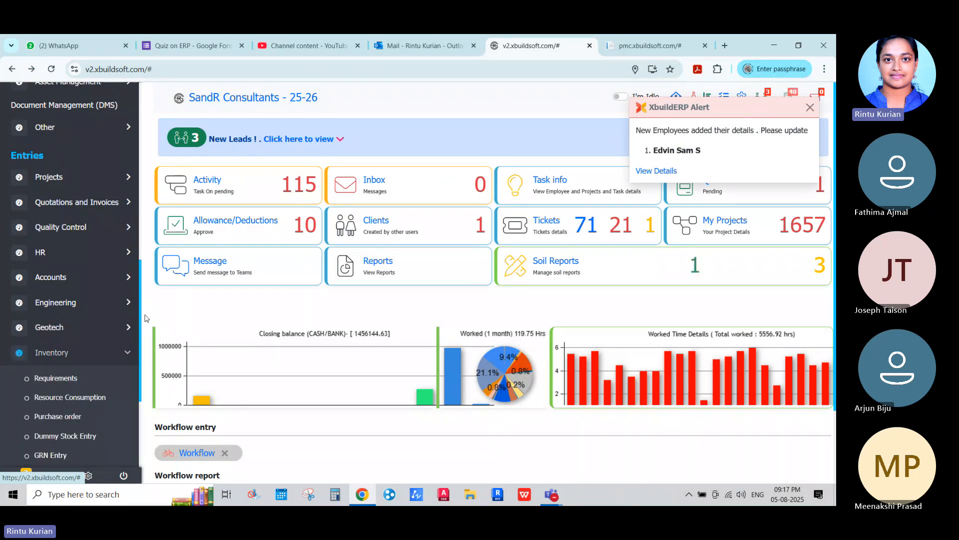
key("ctrl+a")
scroll(131, 363, "down", 3)
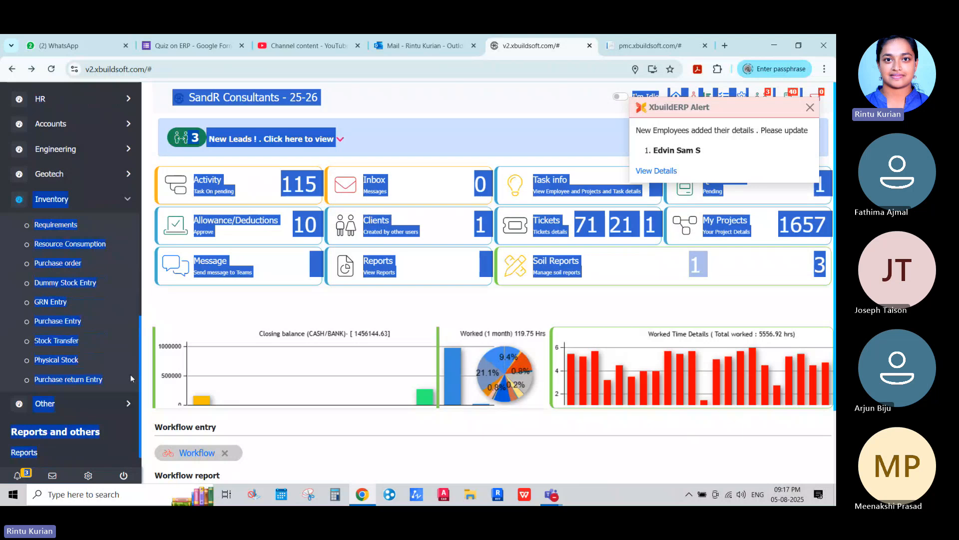
left_click(55, 224)
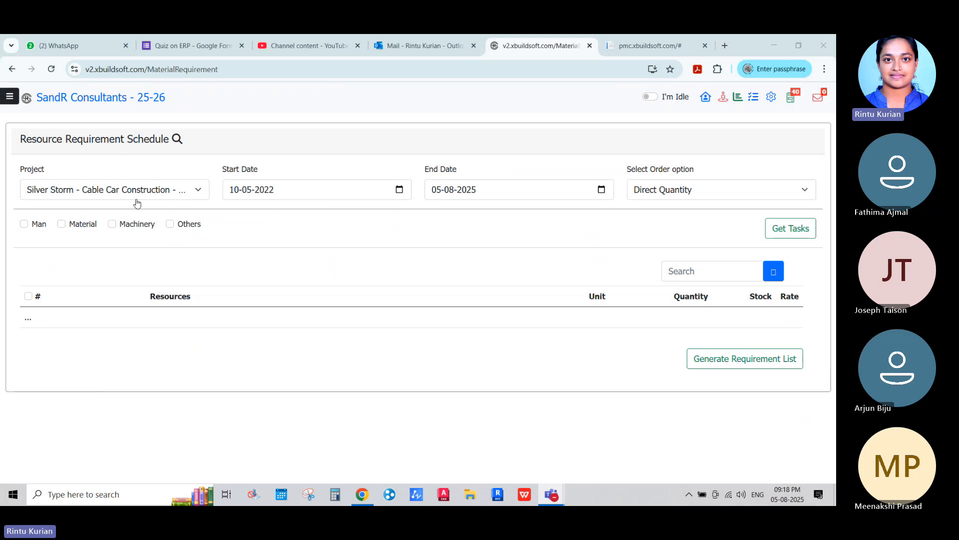
Set the resource requirement schedule's start date to 01-12-2021
left_click(397, 189)
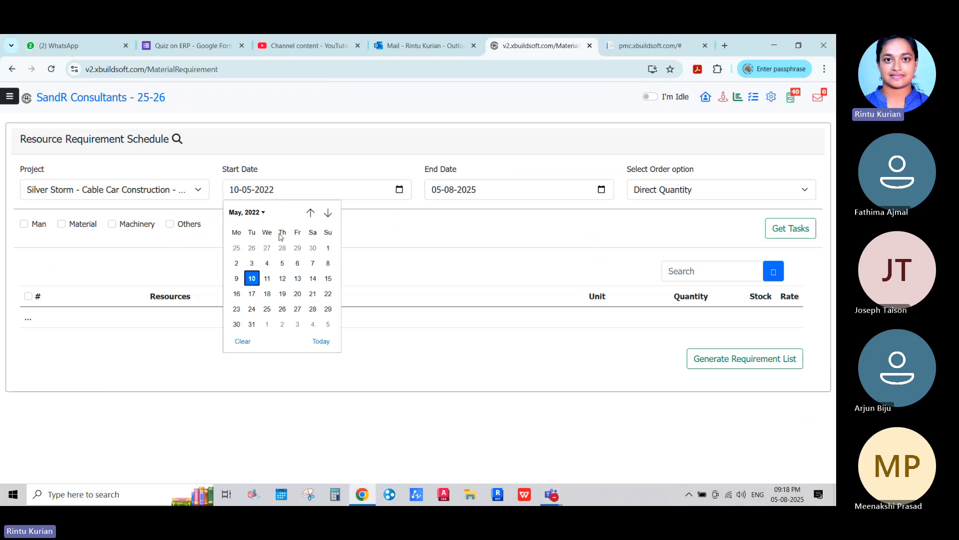
left_click(310, 213)
left_click(310, 213)
left_click(311, 213)
left_click(311, 213)
left_click(310, 212)
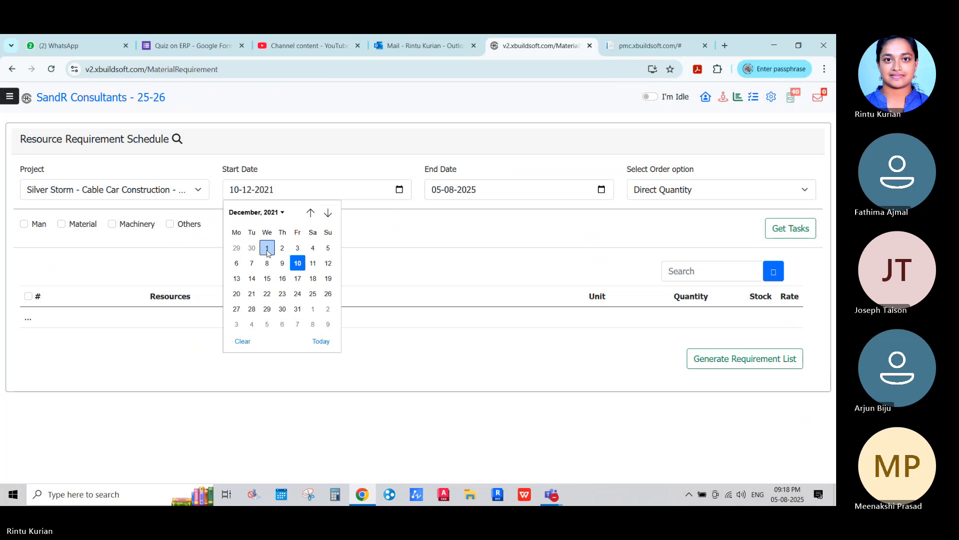
left_click(267, 248)
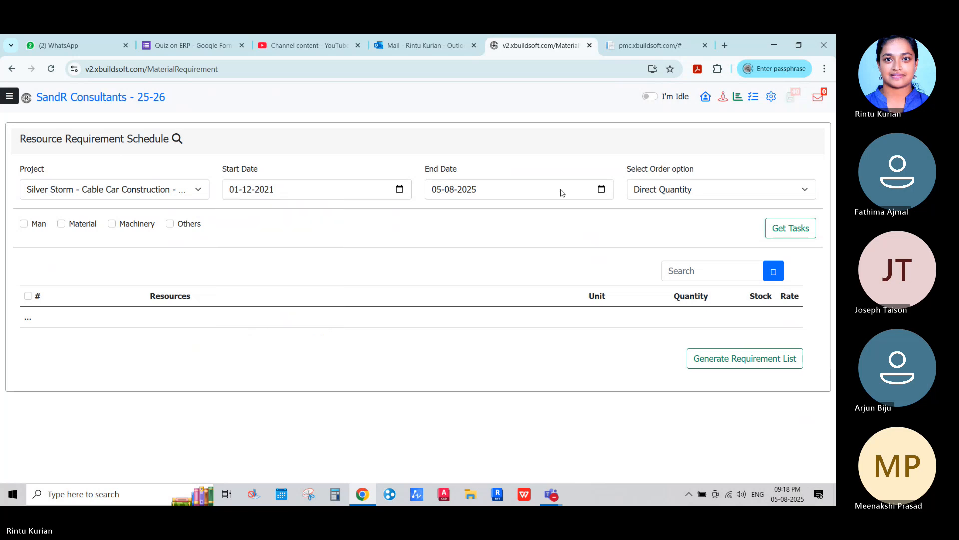
Select Direct Quantity as the order option and try to generate the requirement list
left_click(656, 190)
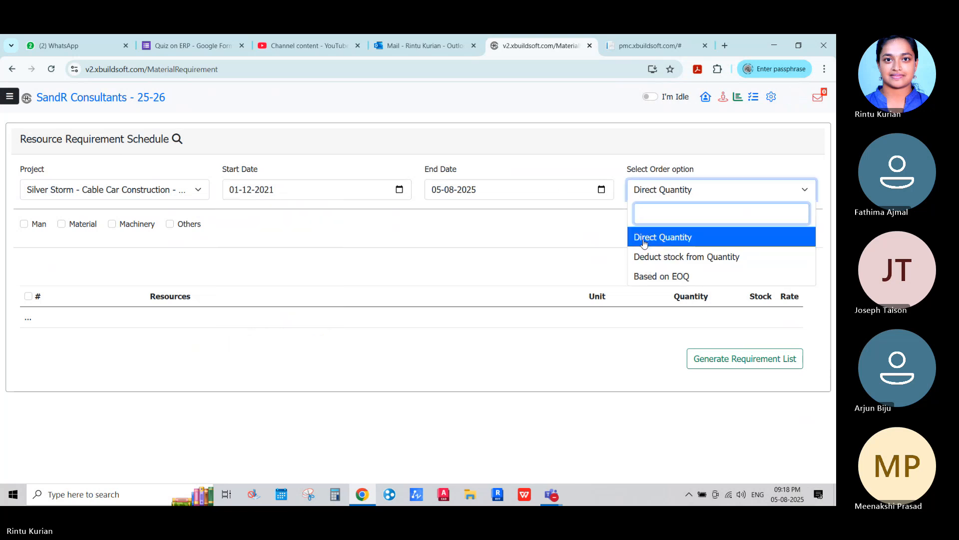
left_click(644, 243)
left_click(695, 362)
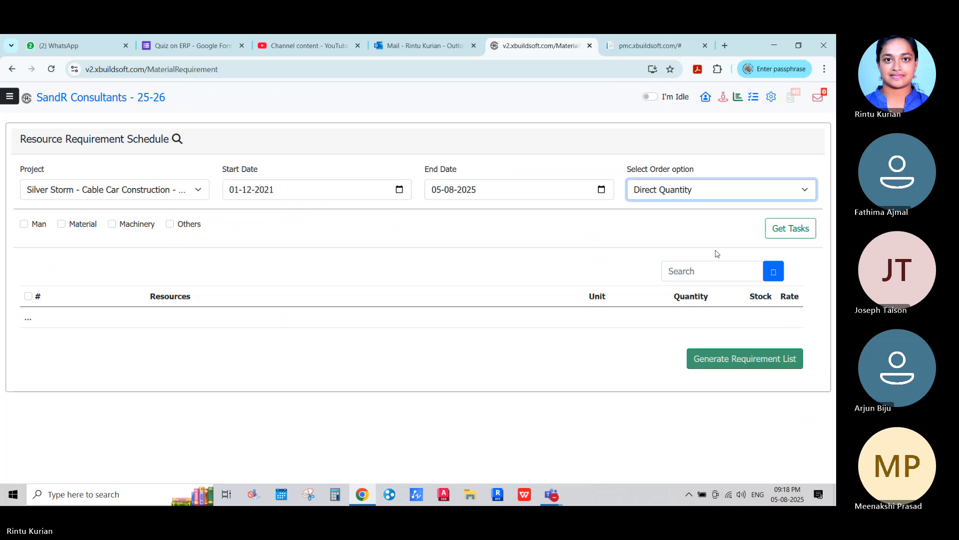
left_click(29, 235)
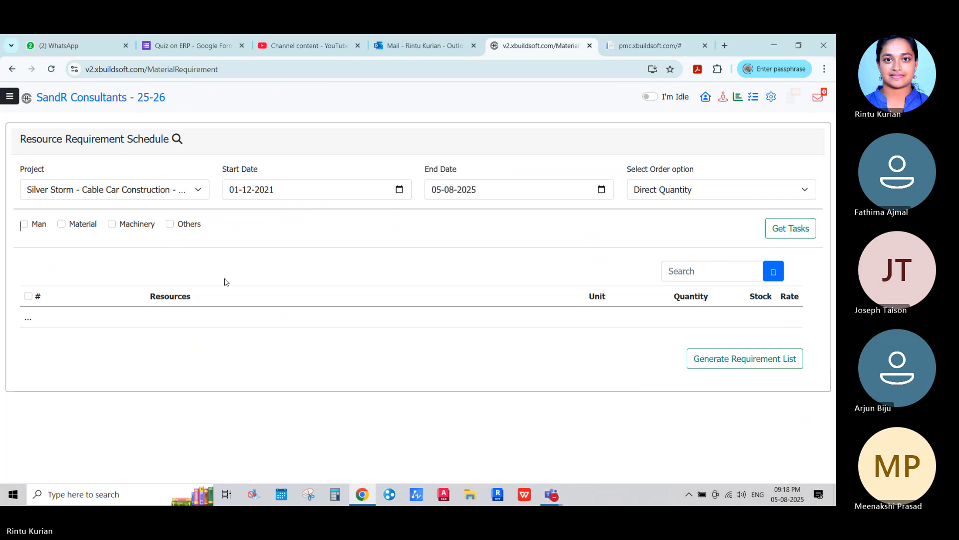
Select the Silver Storm - Cable Car Construction project again and try to fetch its tasks
left_click(143, 197)
left_click(107, 278)
left_click(105, 192)
left_click(100, 281)
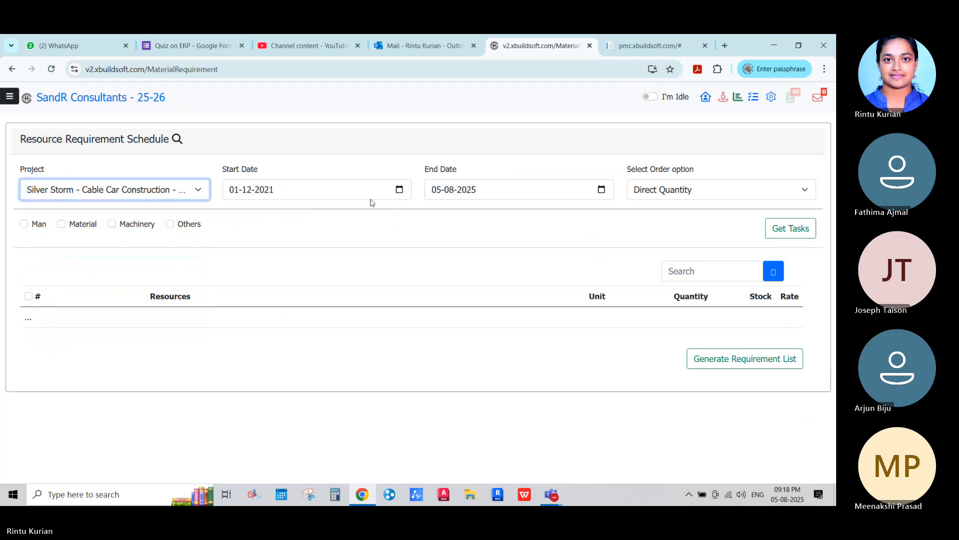
left_click(800, 230)
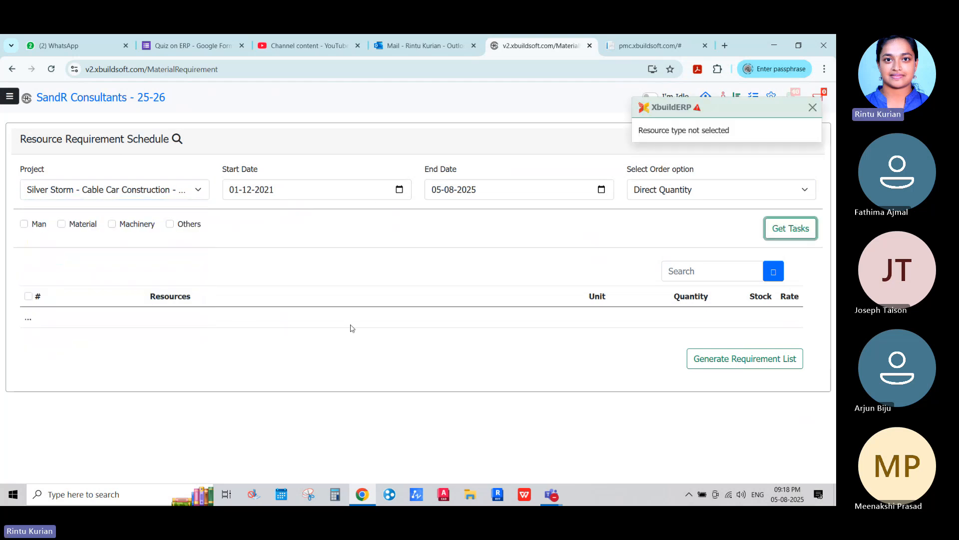
left_click(813, 108)
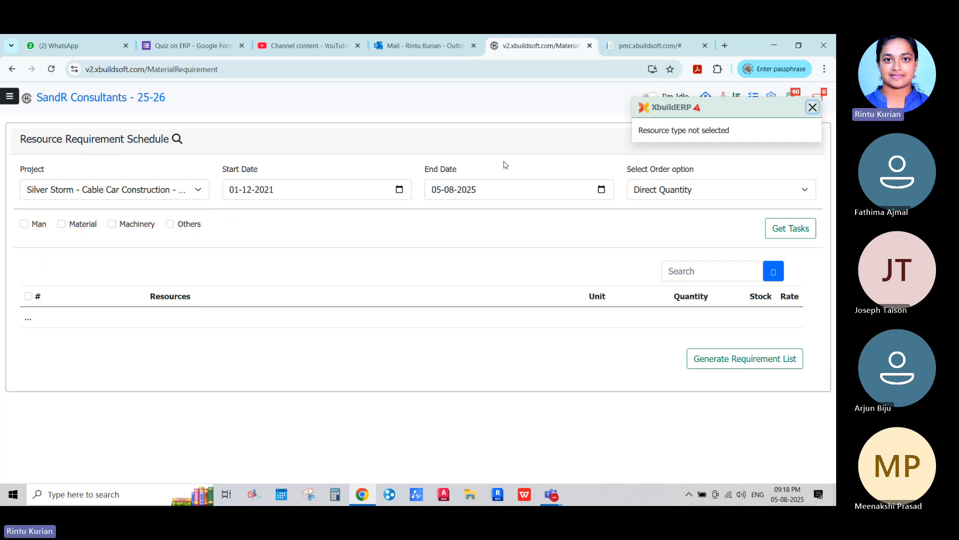
Include the Man, Material, Machinery and Others resource types in the requirement schedule and fetch the project's tasks
left_click(40, 225)
left_click(84, 225)
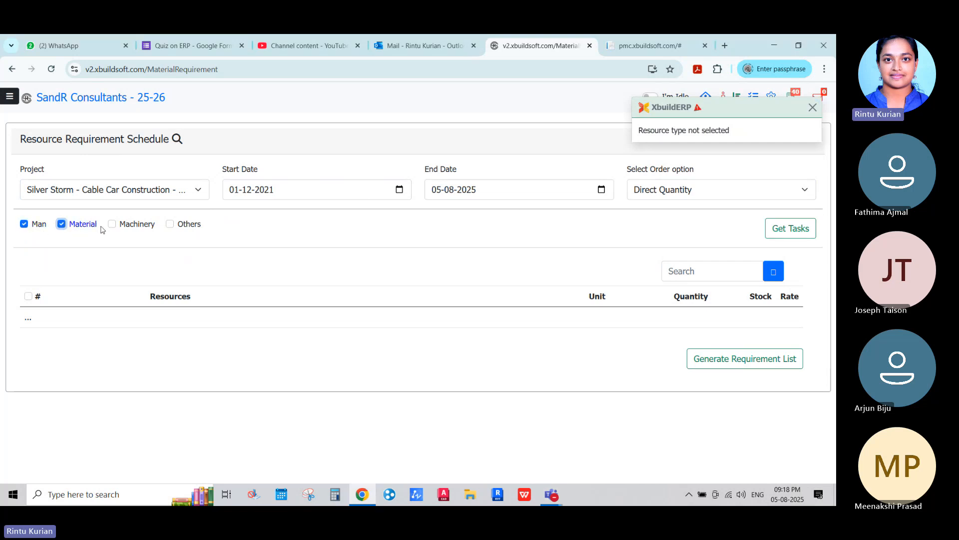
left_click(158, 226)
left_click(170, 224)
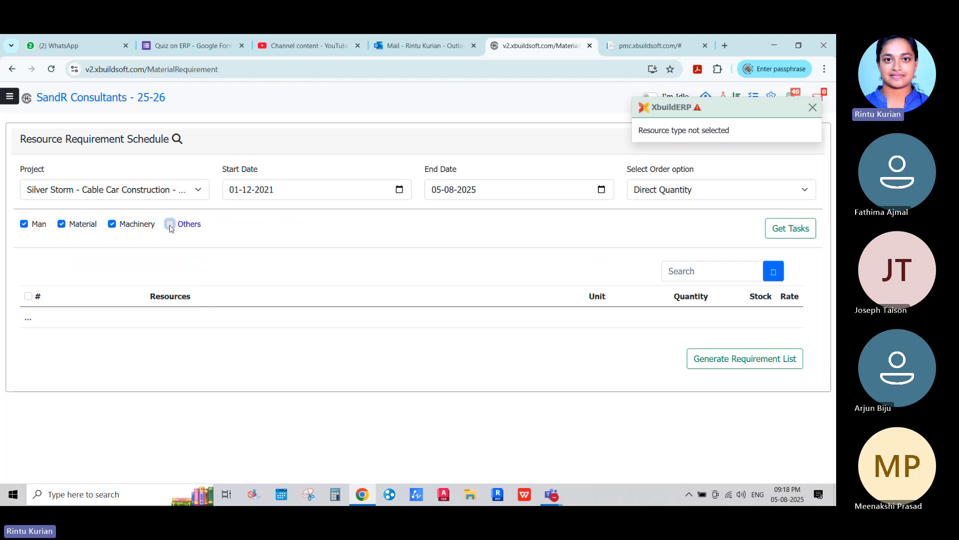
left_click(790, 229)
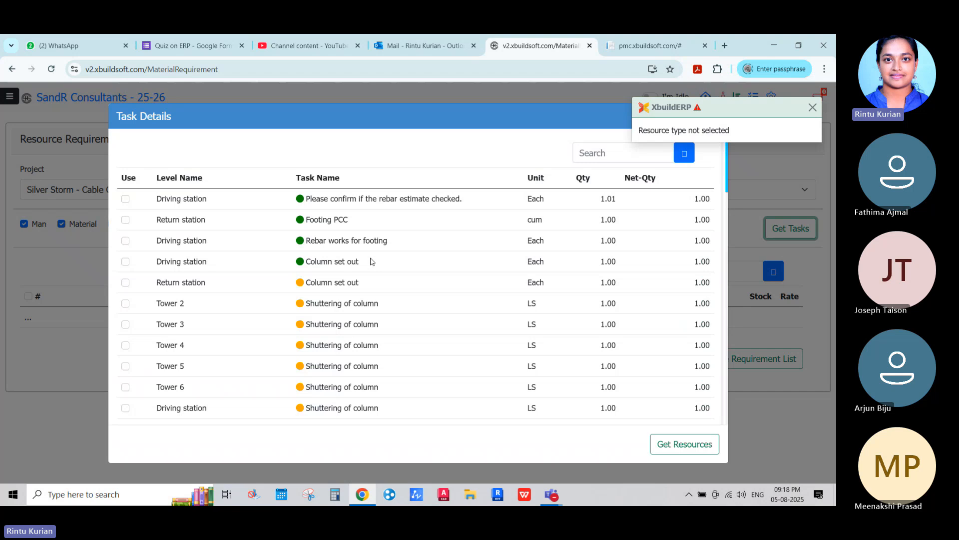
Get the resources for the Driving station task on confirming the rebar estimate, and dismiss the notification
left_click(126, 199)
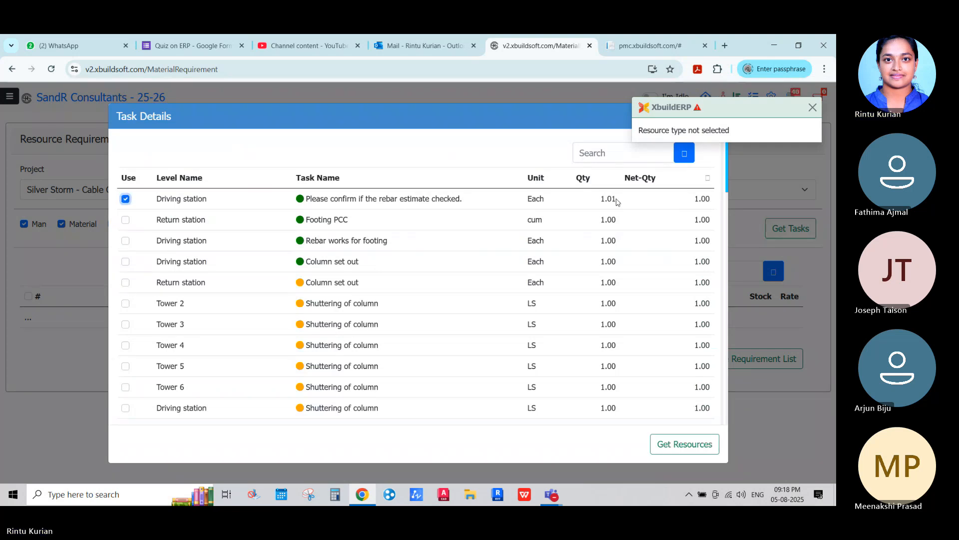
left_click(651, 451)
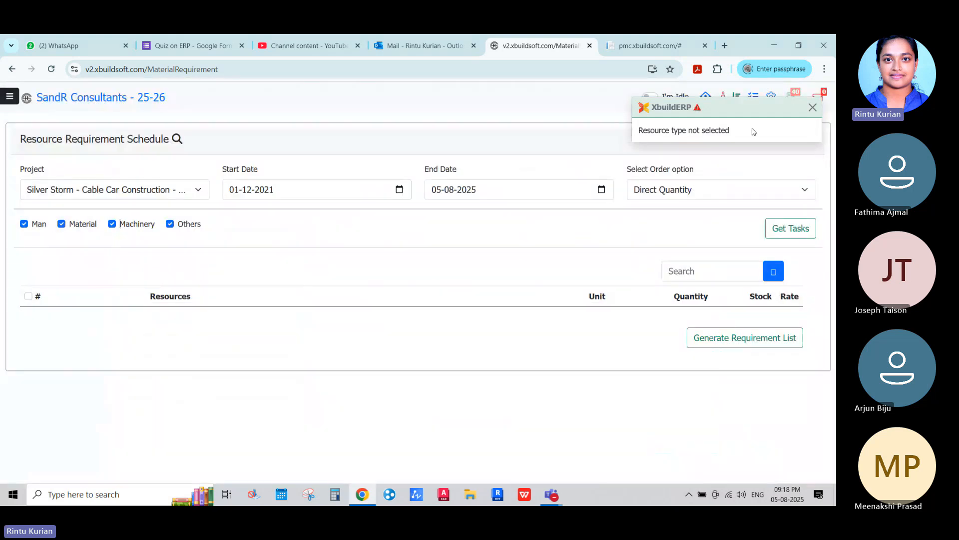
left_click(813, 108)
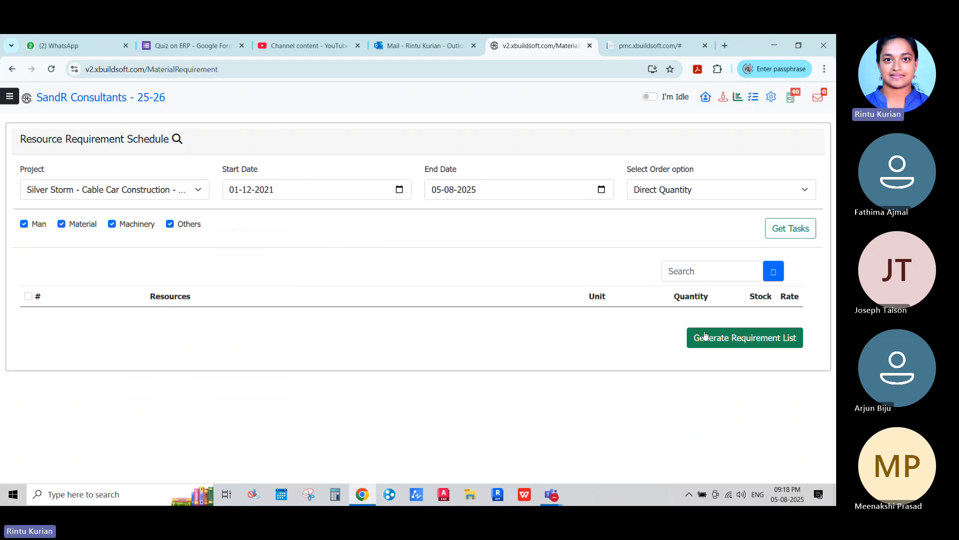
Open the Purchase order entry from the Inventory entries
left_click(9, 98)
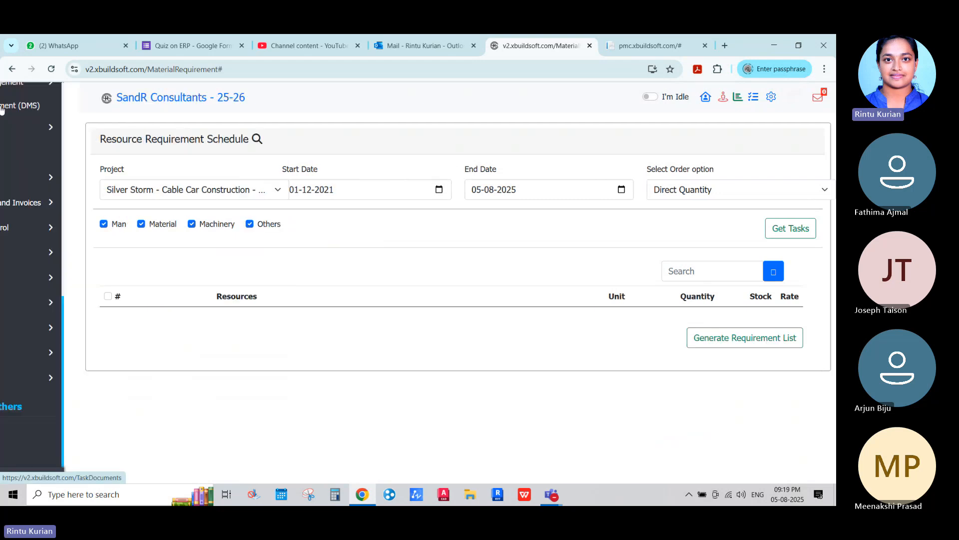
left_click(50, 353)
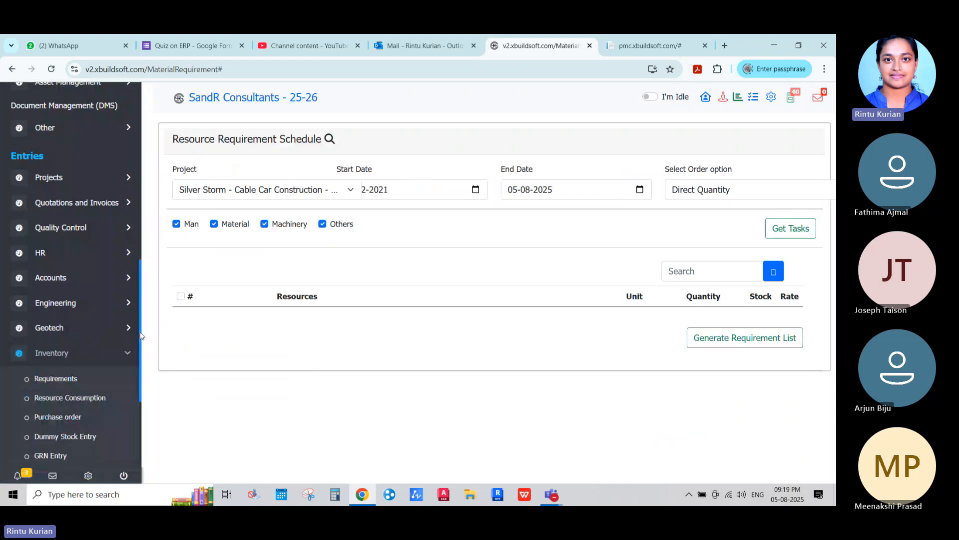
scroll(142, 336, "down", 3)
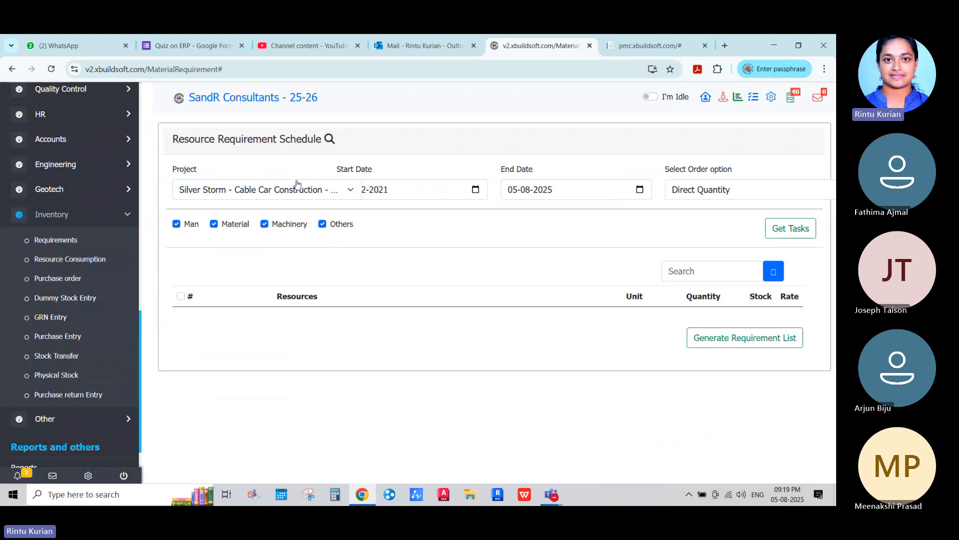
left_click(626, 48)
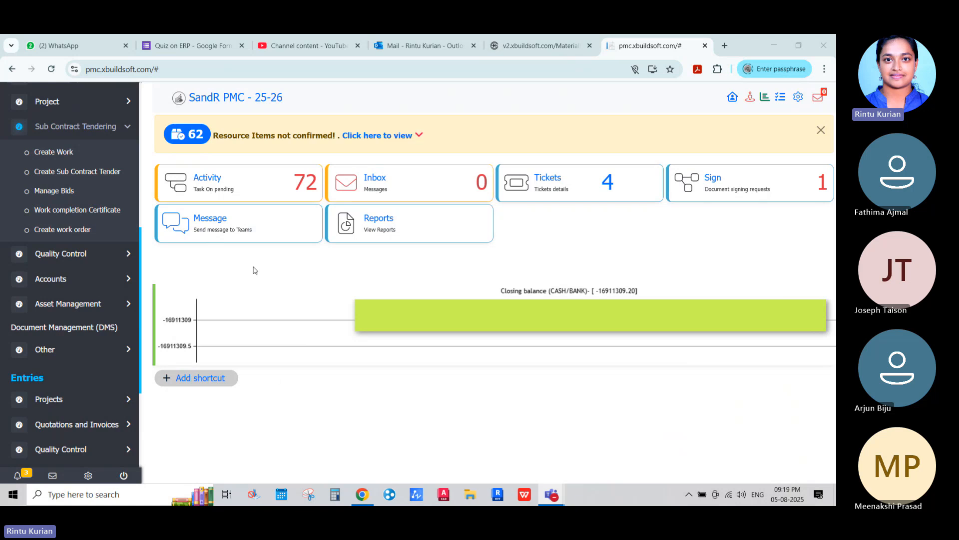
left_click(517, 48)
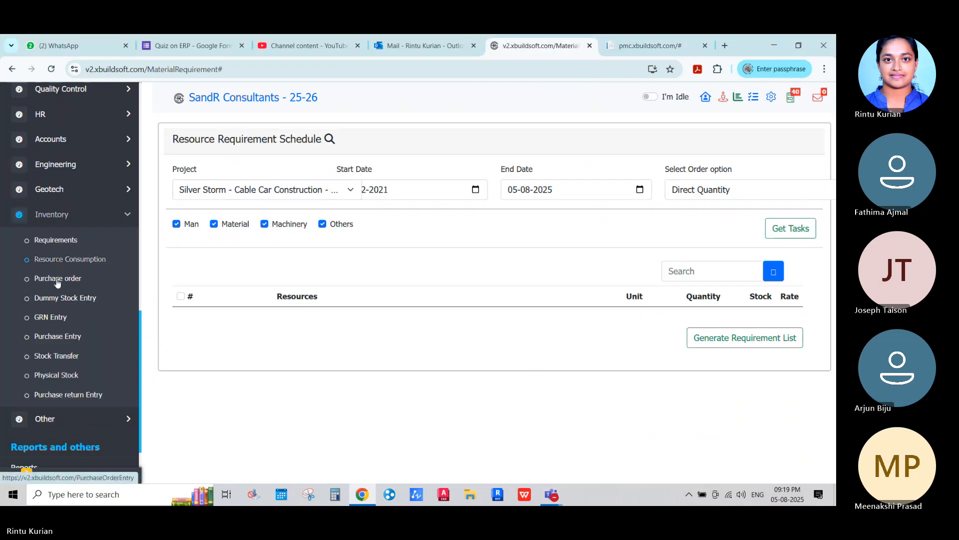
left_click(57, 279)
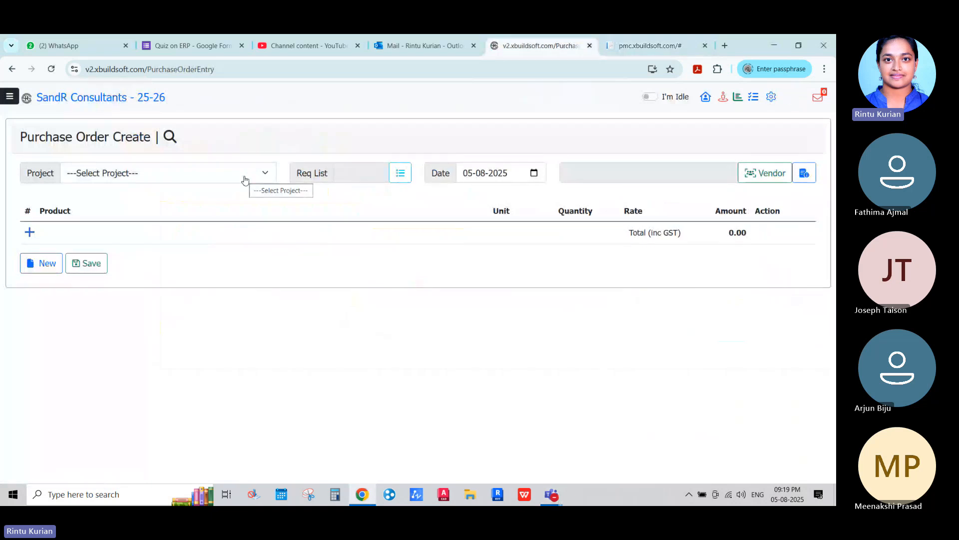
Select Estimax Support as the purchase order's project and open the requirement list
left_click(244, 178)
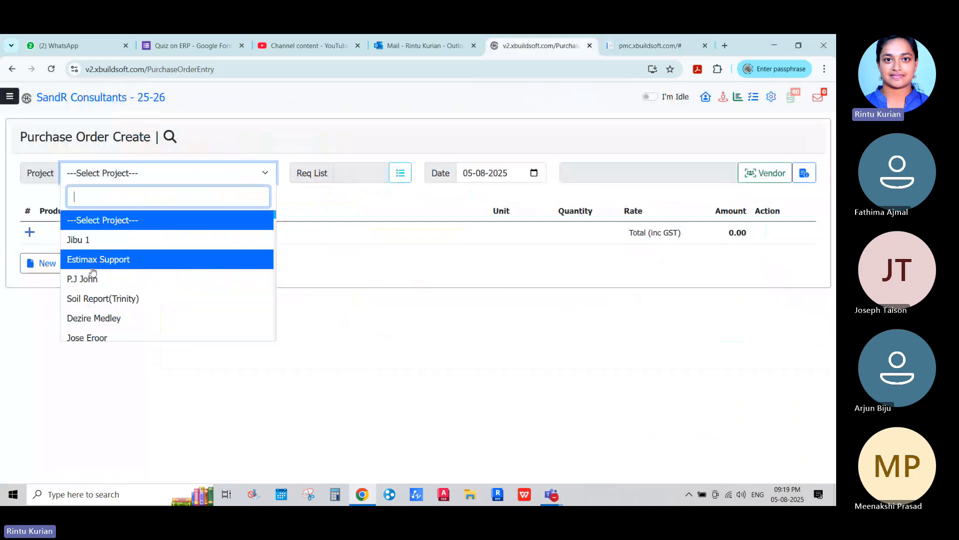
left_click(95, 259)
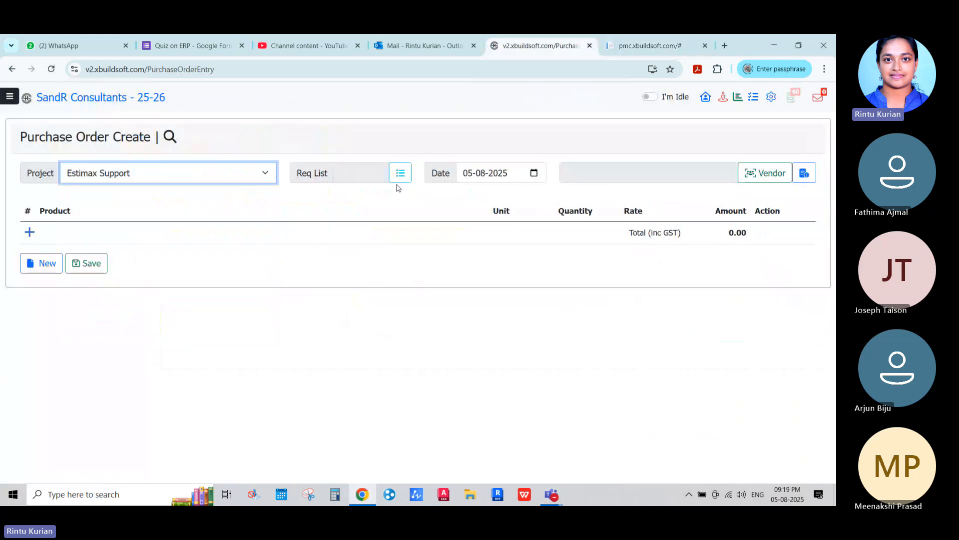
left_click(398, 176)
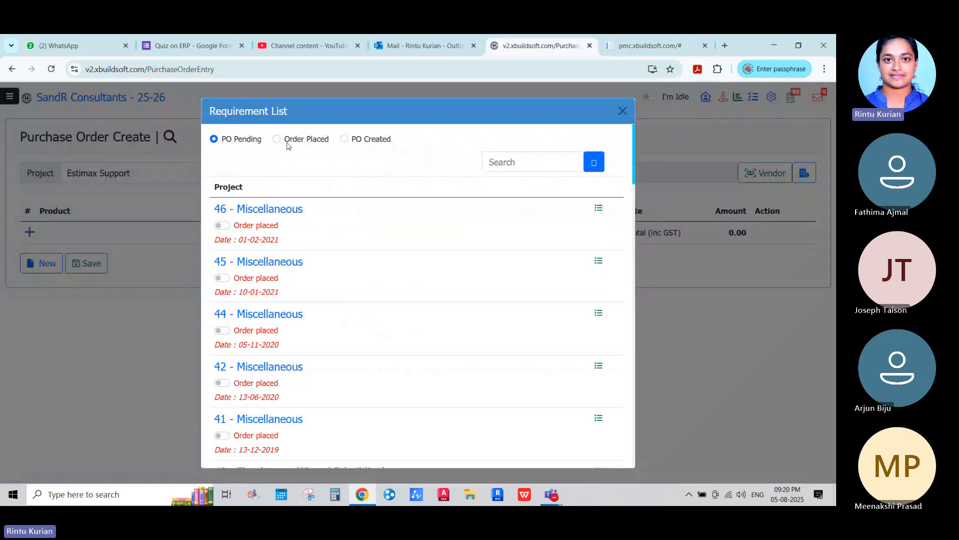
Review the requirement list by Order Placed, PO Created and PO Pending status
left_click(327, 144)
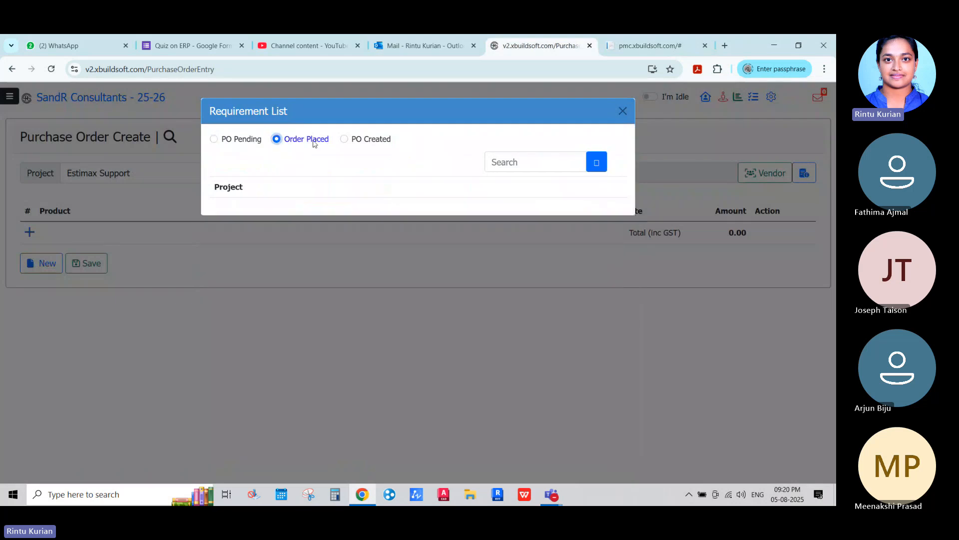
left_click(344, 141)
left_click(277, 139)
left_click(214, 139)
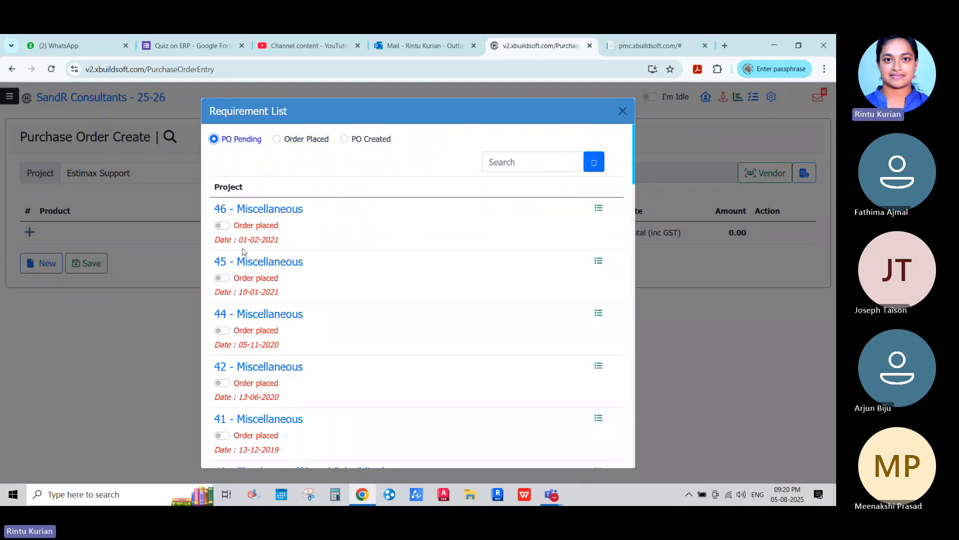
scroll(244, 252, "down", 8)
scroll(400, 300, "up", 8)
View the details of requirement 46 - Miscellaneous, then close the requirement list
left_click(598, 208)
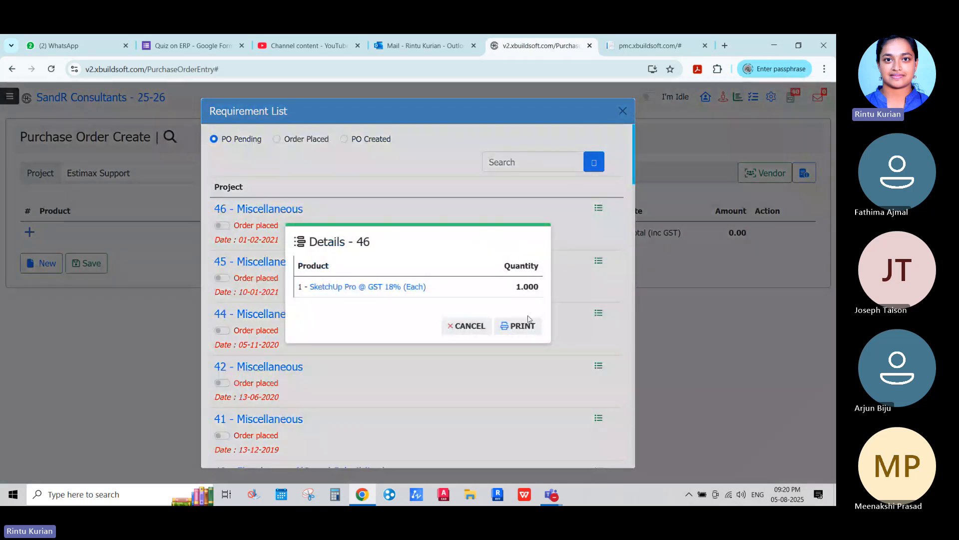
left_click(459, 326)
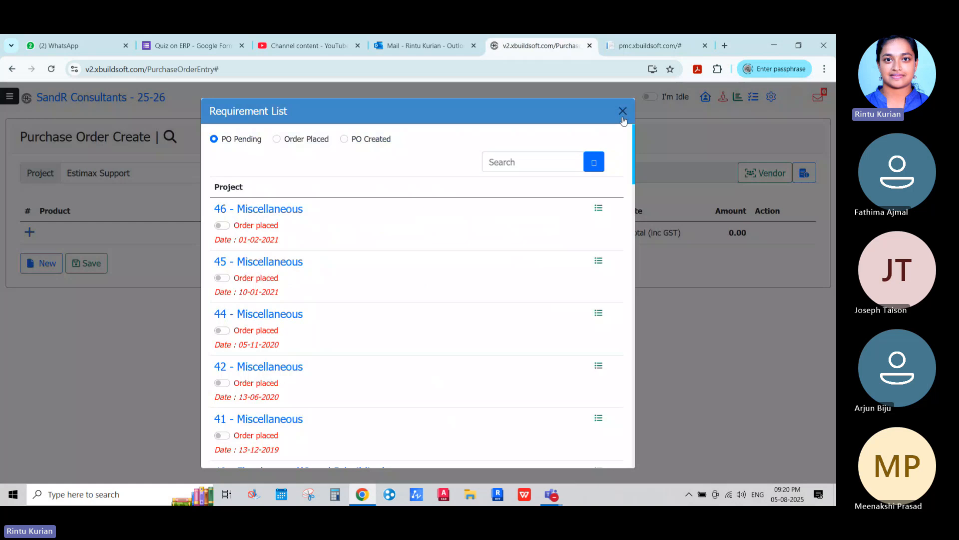
left_click(622, 110)
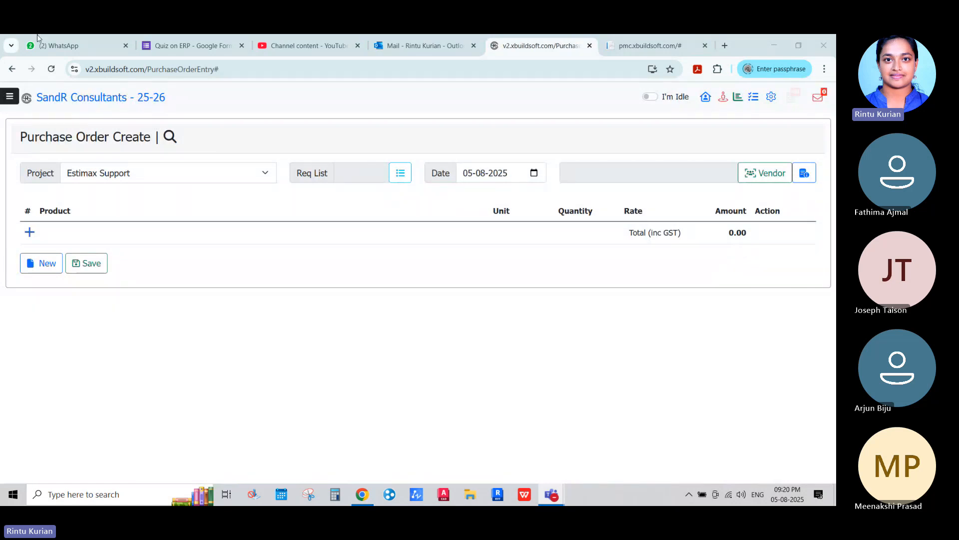
Choose JVM Associates as the purchase order's vendor and open the additional details
left_click(769, 174)
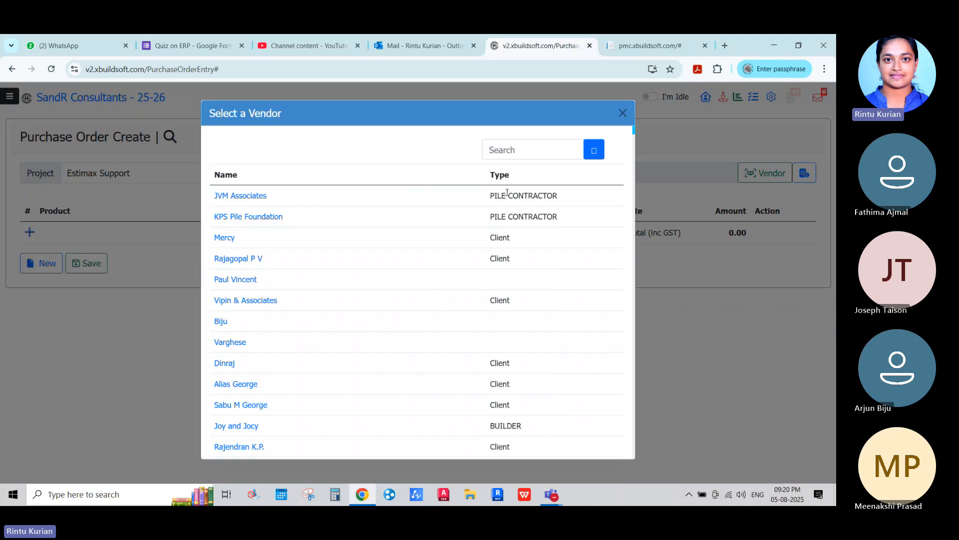
left_click(232, 200)
left_click(803, 175)
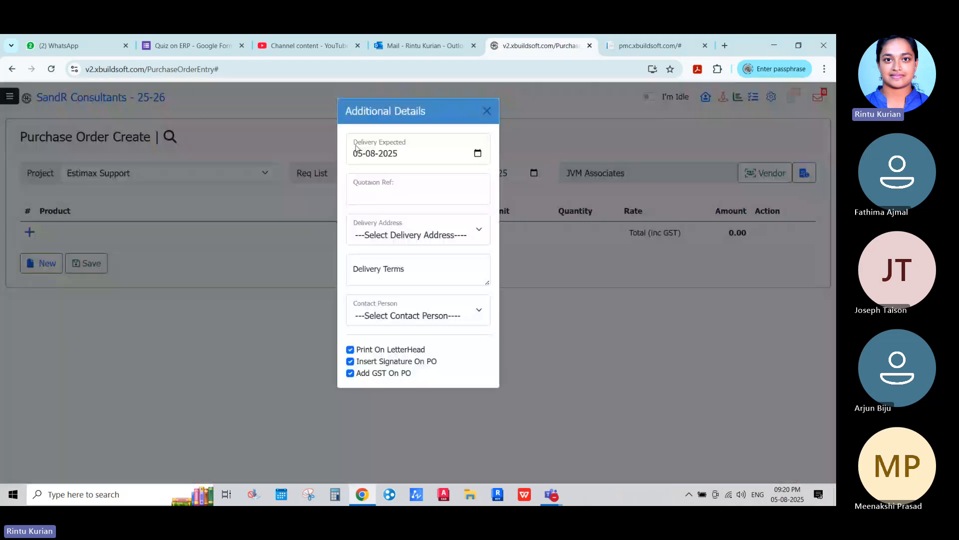
Examine the quotation reference, delivery address, delivery terms and contact person fields, then close the additional details
left_click(362, 192)
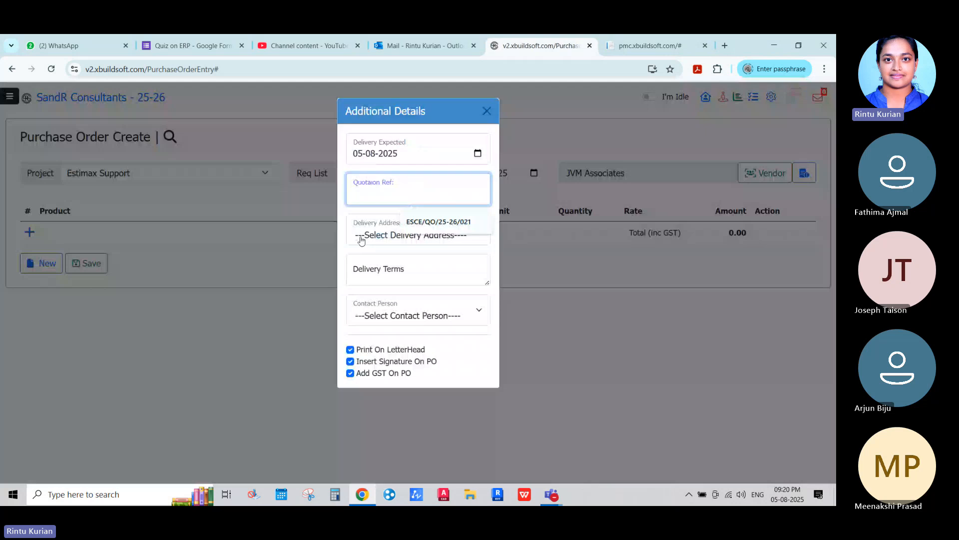
left_click(362, 240)
left_click(385, 230)
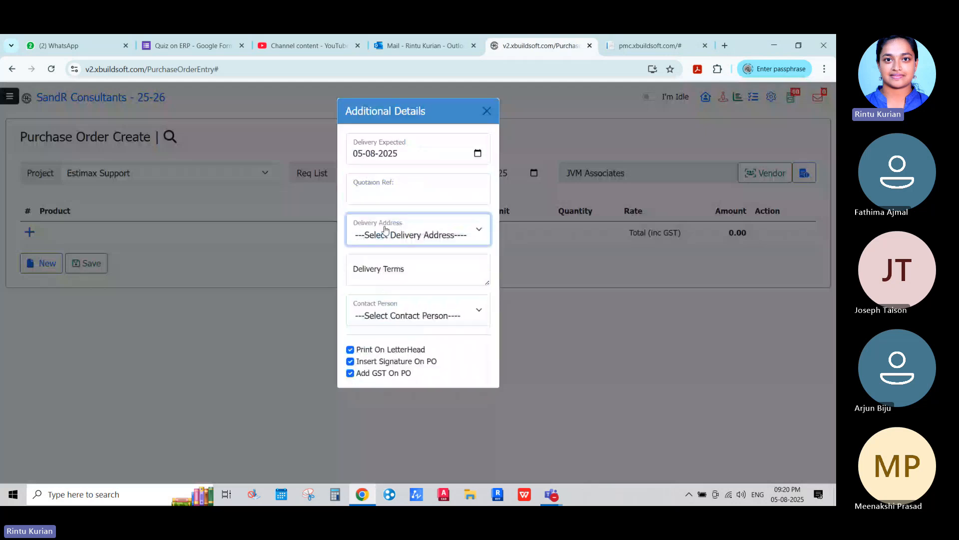
left_click(411, 273)
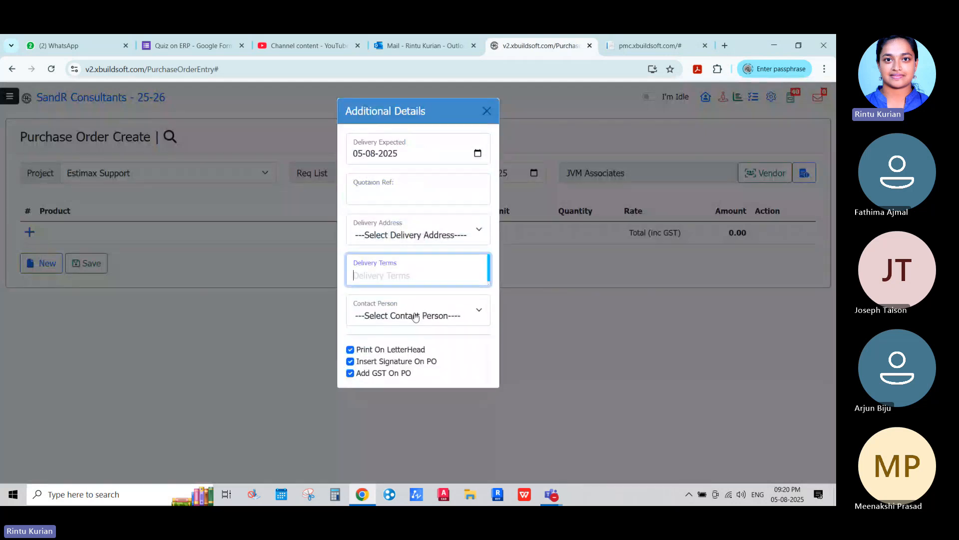
left_click(416, 318)
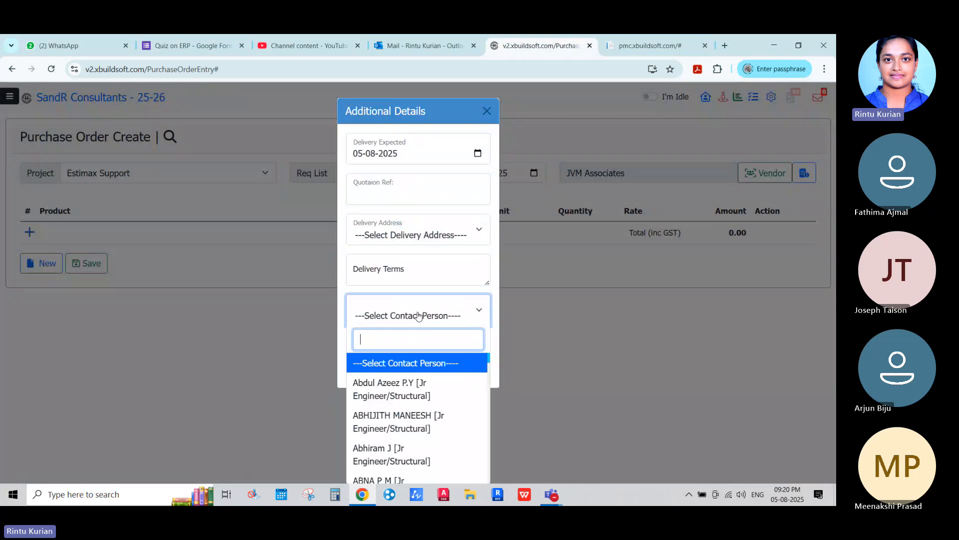
left_click(419, 316)
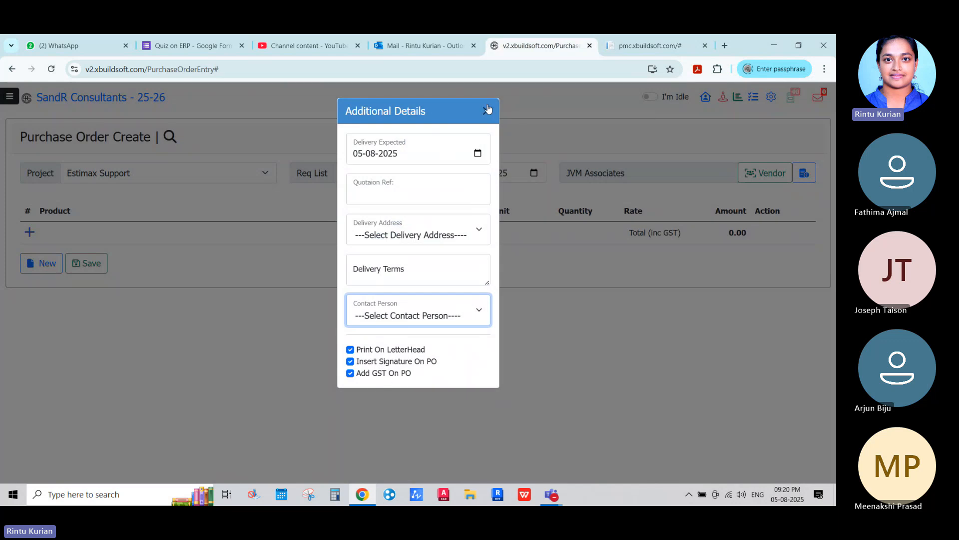
left_click(487, 110)
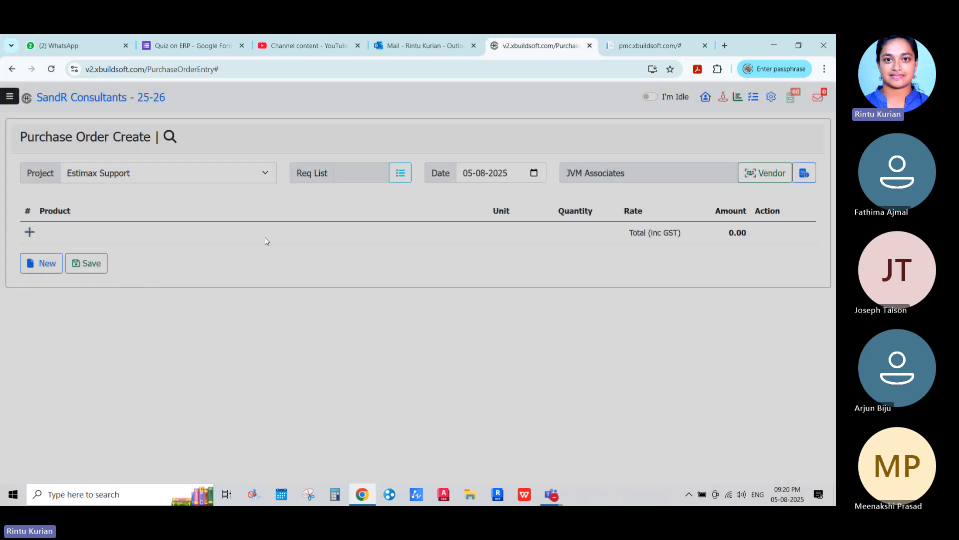
Add the Plotter machinery resource as a product on the purchase order
left_click(29, 233)
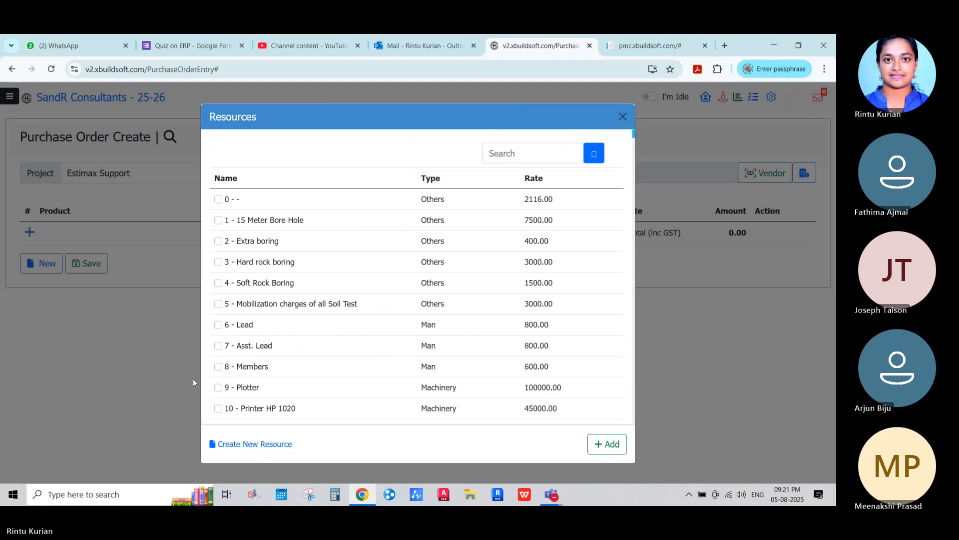
left_click(219, 388)
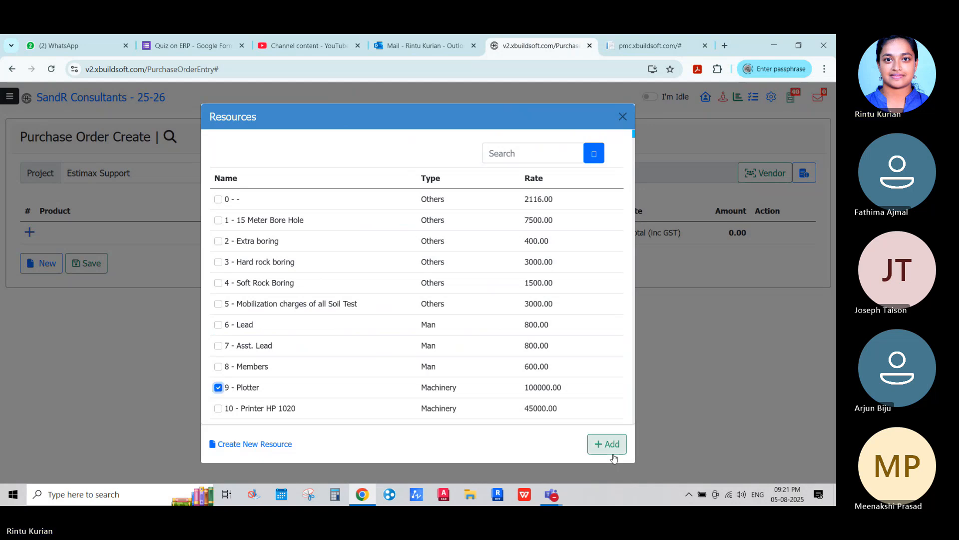
left_click(607, 445)
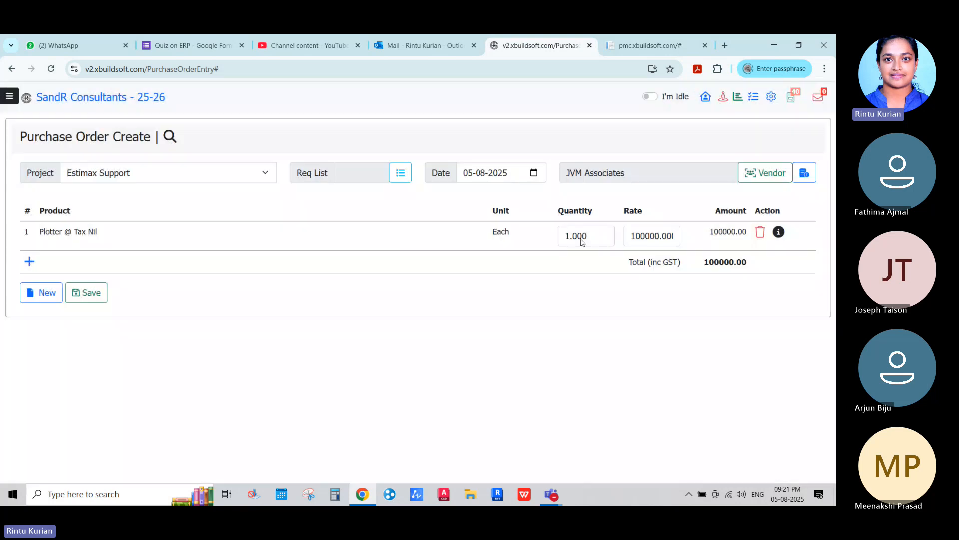
Set the Plotter's quantity to 2 on the purchase order
left_click(582, 240)
left_click(648, 236)
left_click_drag(588, 236, 562, 236)
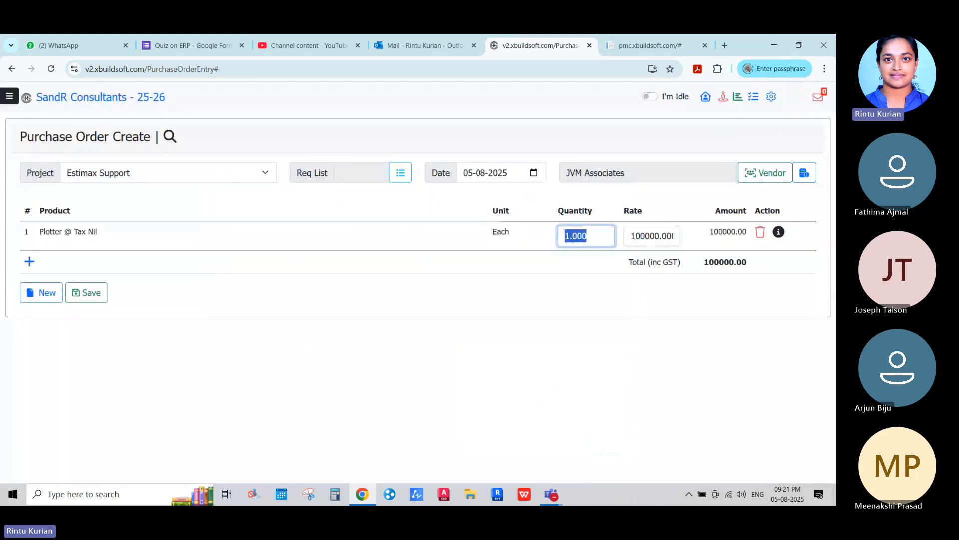
type("2")
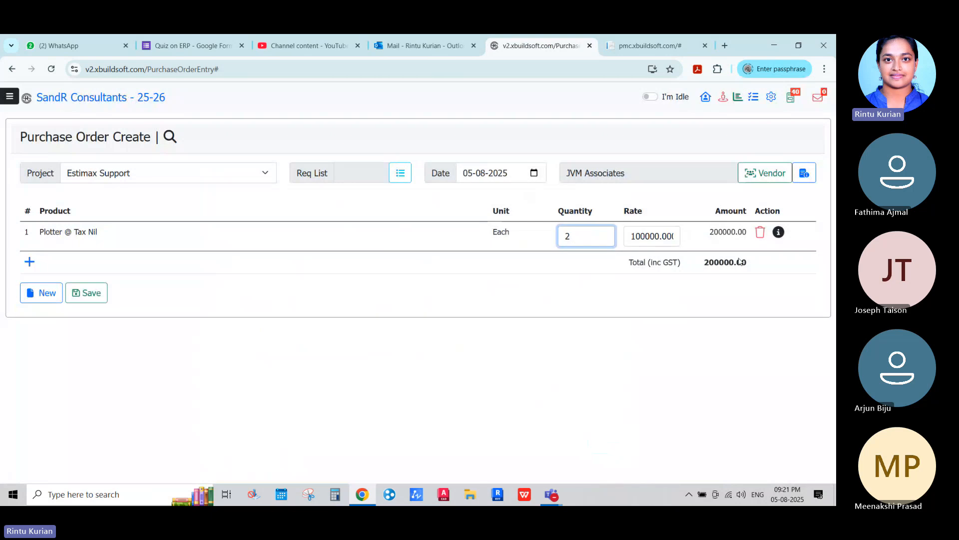
left_click(728, 332)
left_click_drag(675, 236, 657, 243)
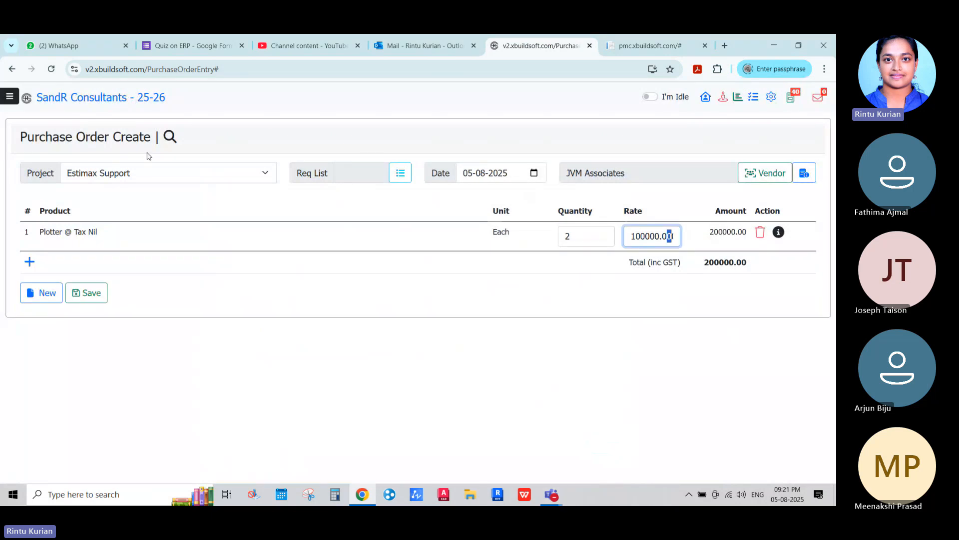
Examine the list of existing purchase orders, then close it
left_click(170, 137)
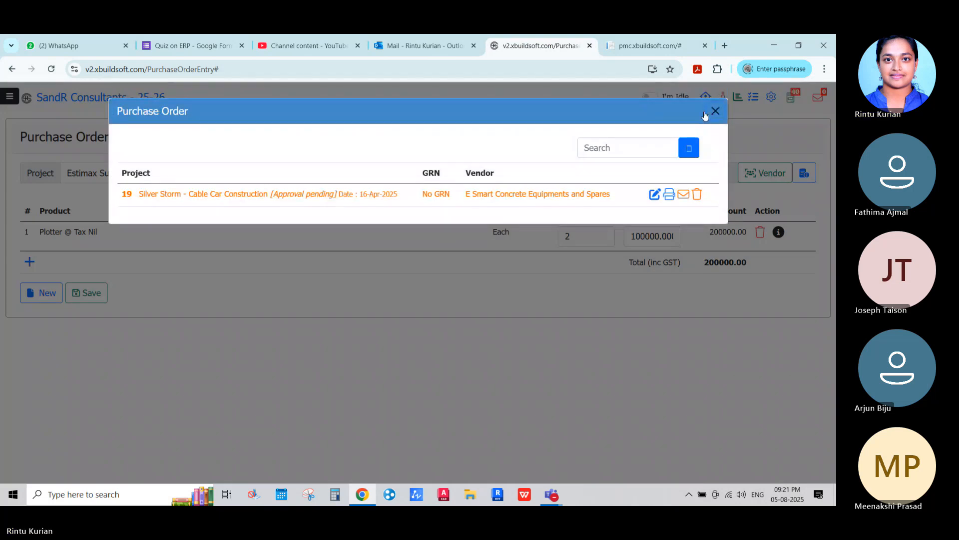
left_click(706, 113)
Open the Purchase Entry form from the Inventory entries in a new browser tab and dismiss its accounts alert
left_click(9, 97)
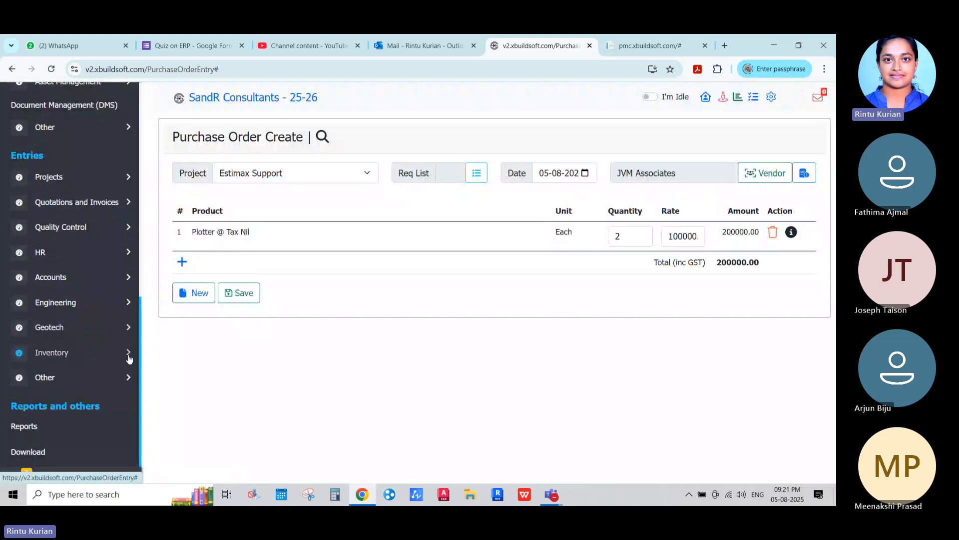
left_click(65, 351)
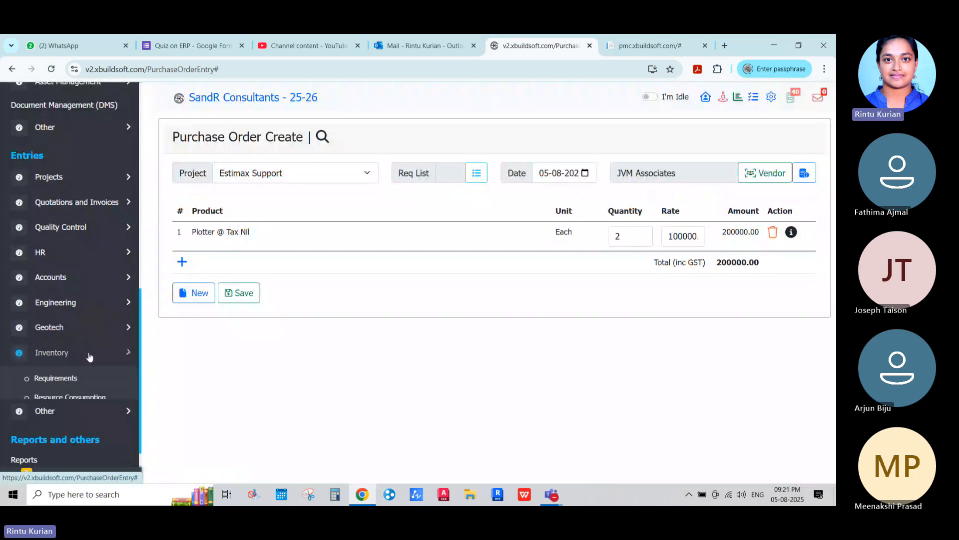
scroll(136, 320, "down", 1)
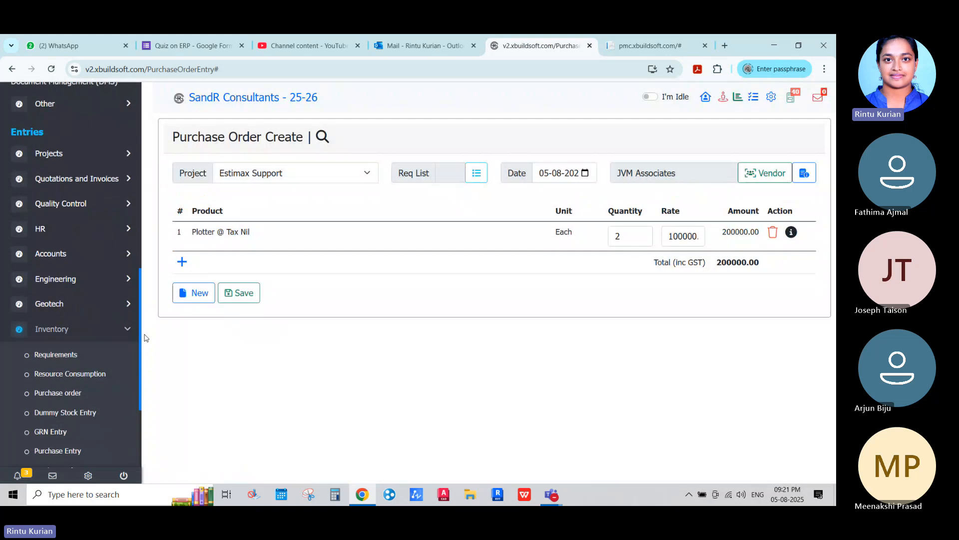
scroll(70, 255, "down", 5)
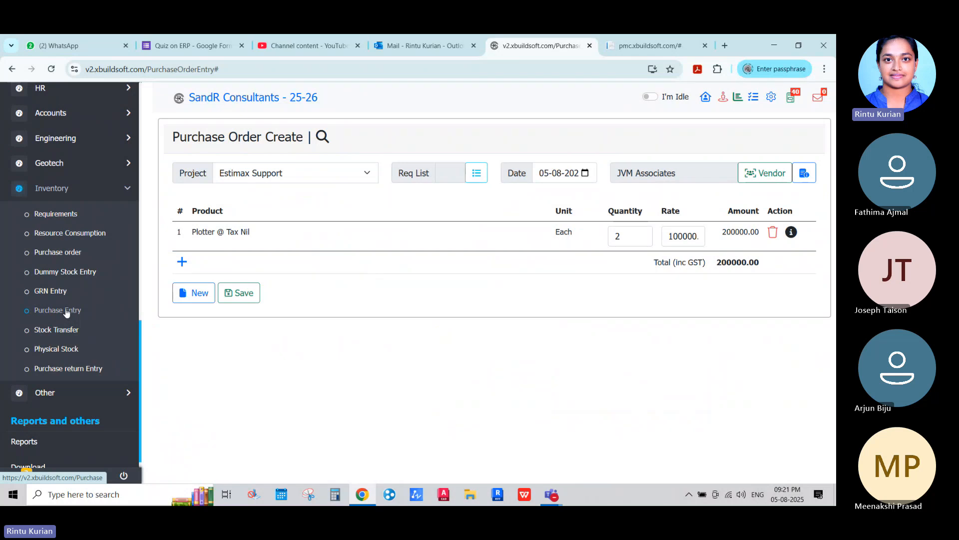
right_click(69, 311)
left_click(92, 323)
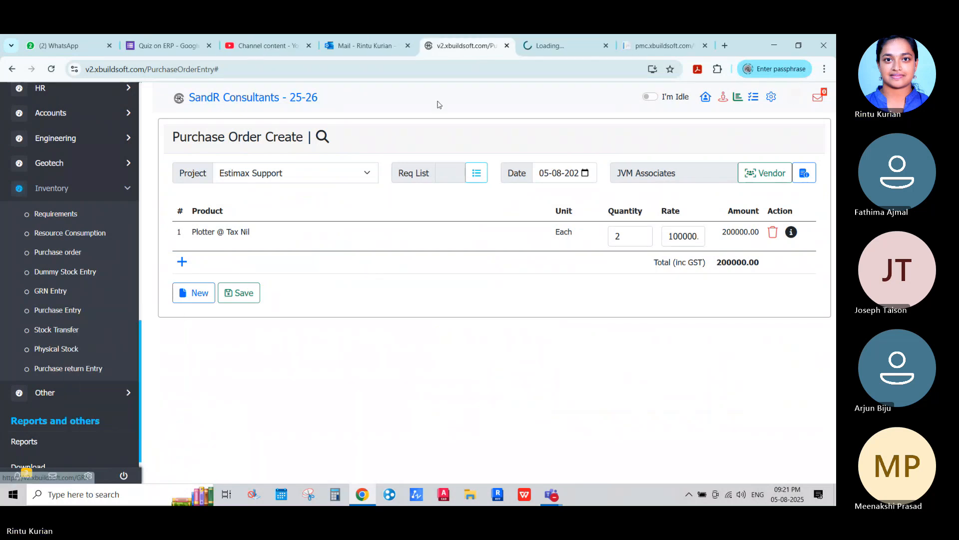
left_click(550, 45)
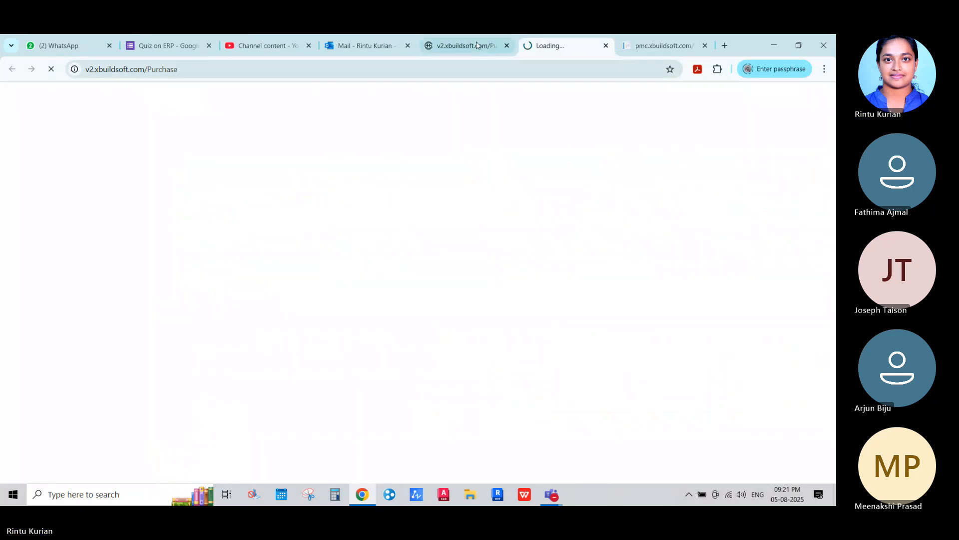
left_click(437, 40)
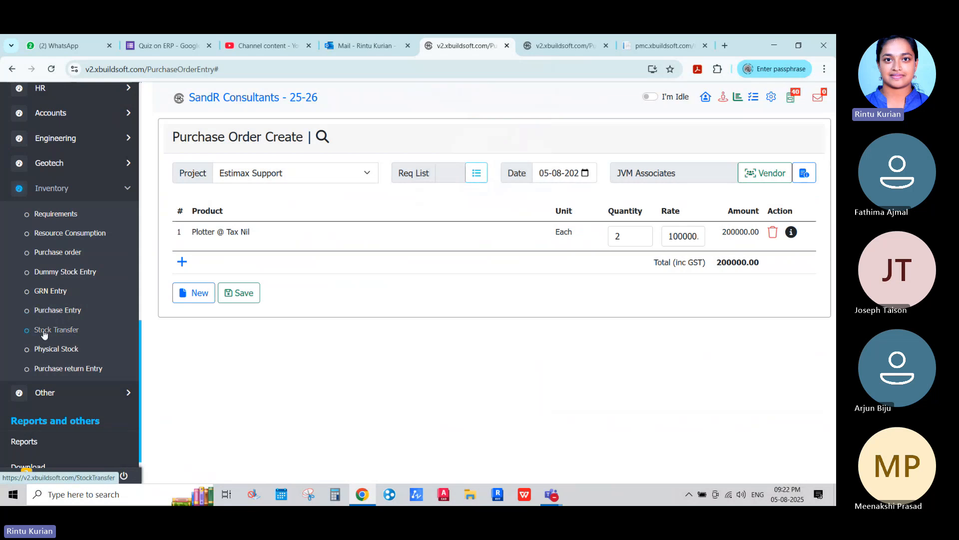
left_click(569, 56)
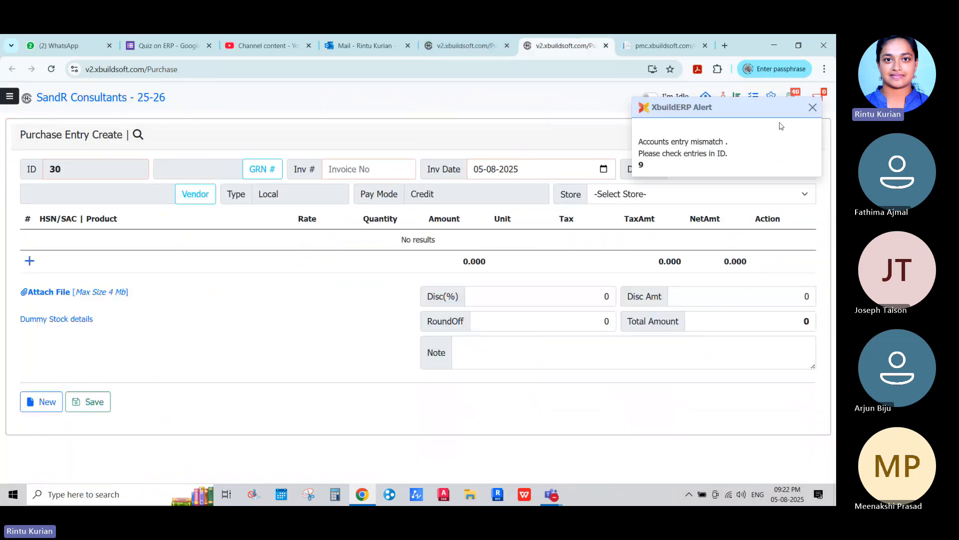
left_click(813, 108)
Examine the purchase entry's invoice number field and the list of selectable vendors, then close the list without choosing one
left_click(378, 168)
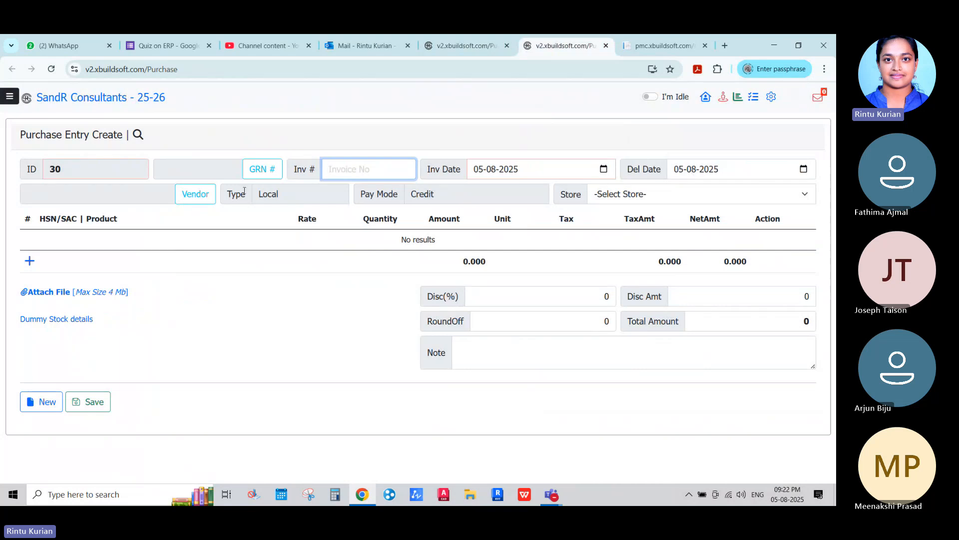
left_click(216, 201)
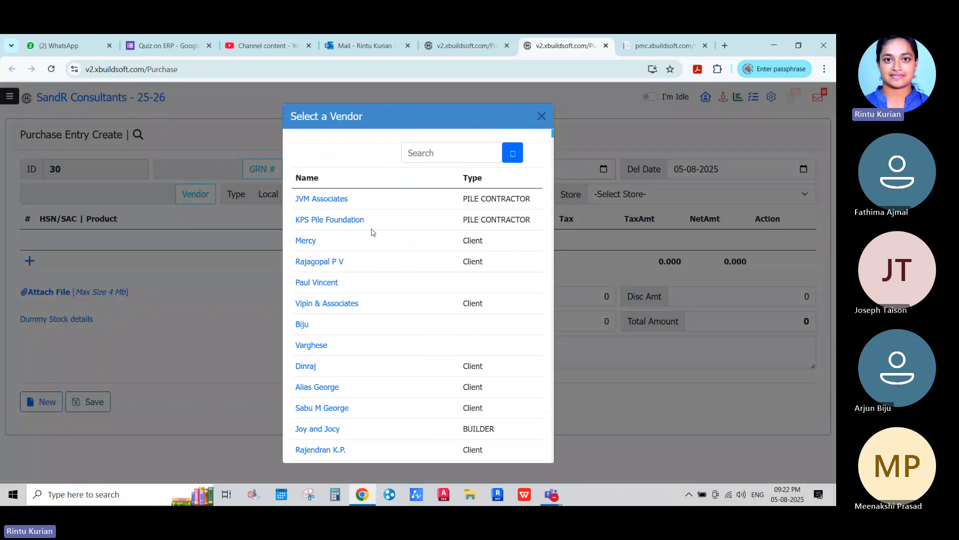
scroll(371, 231, "down", 5)
scroll(450, 200, "up", 5)
left_click(542, 116)
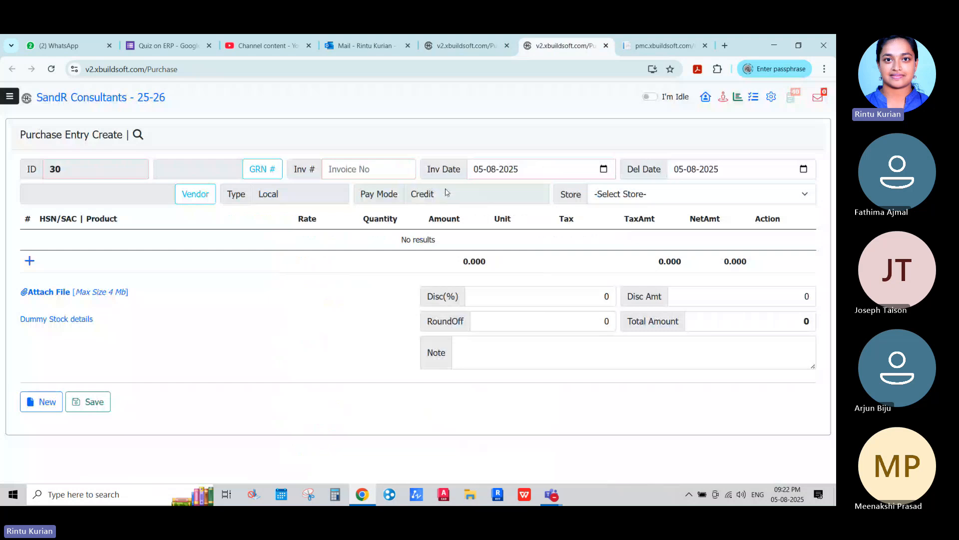
Set the purchase entry's store to S & R Office and cancel the cost center selection
left_click(604, 202)
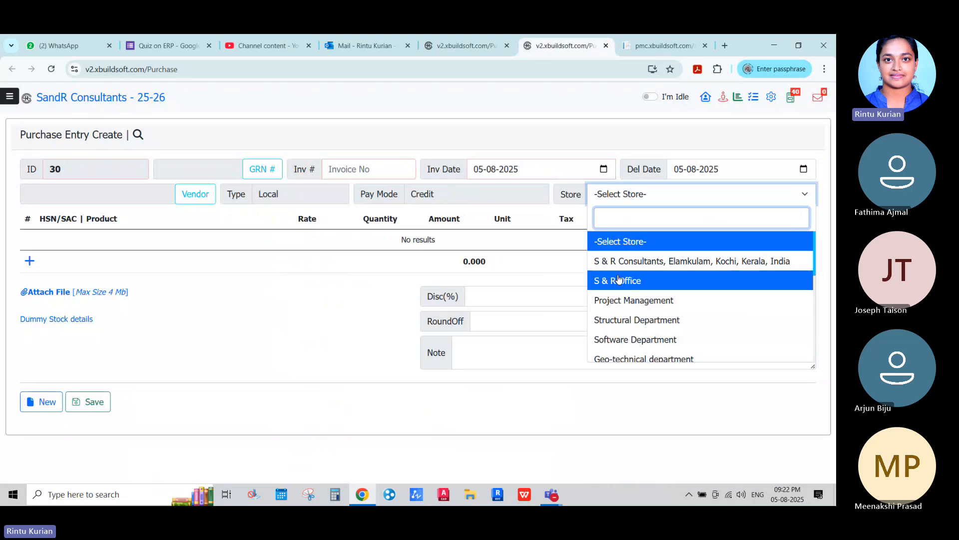
left_click(620, 280)
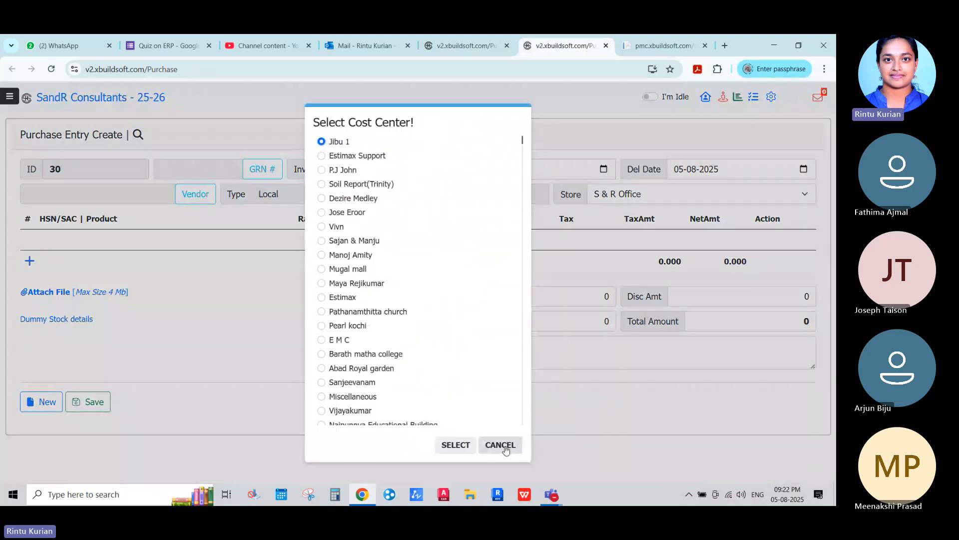
left_click(501, 445)
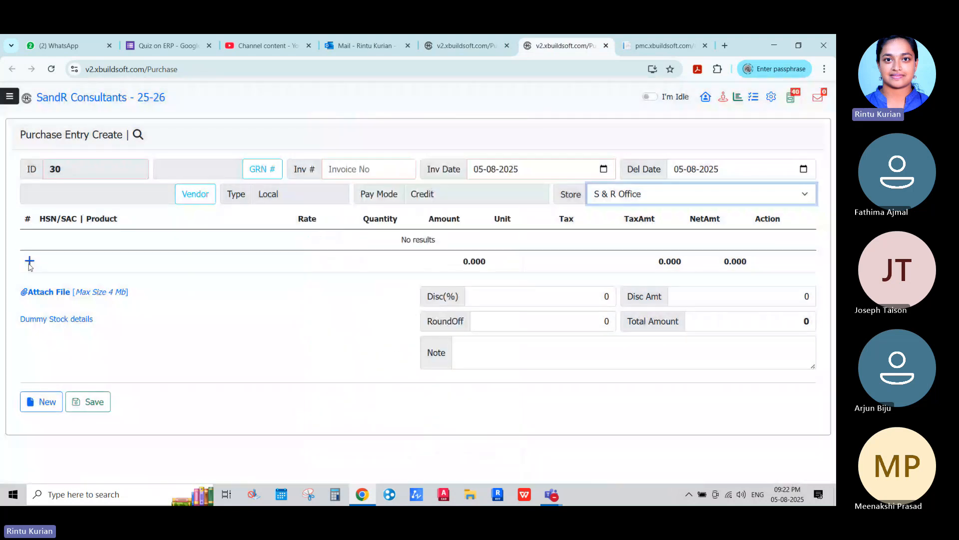
Try to add a product to the purchase entry, dismiss the error, and choose the required vendor
left_click(29, 264)
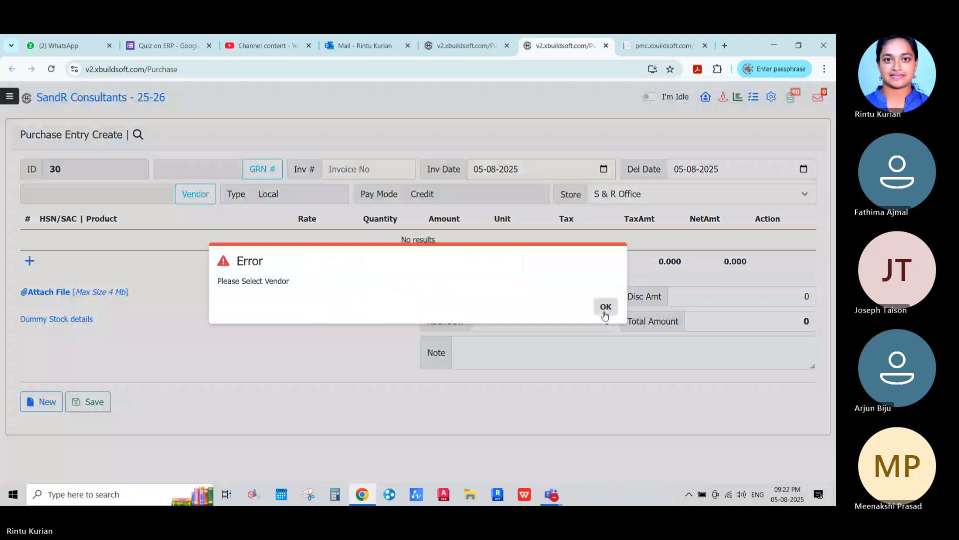
left_click(605, 306)
left_click(620, 194)
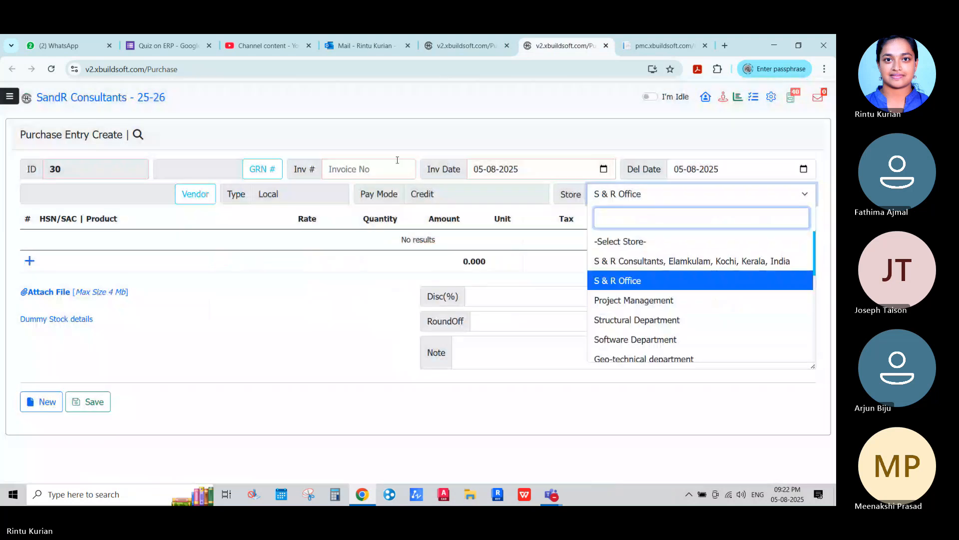
left_click(195, 194)
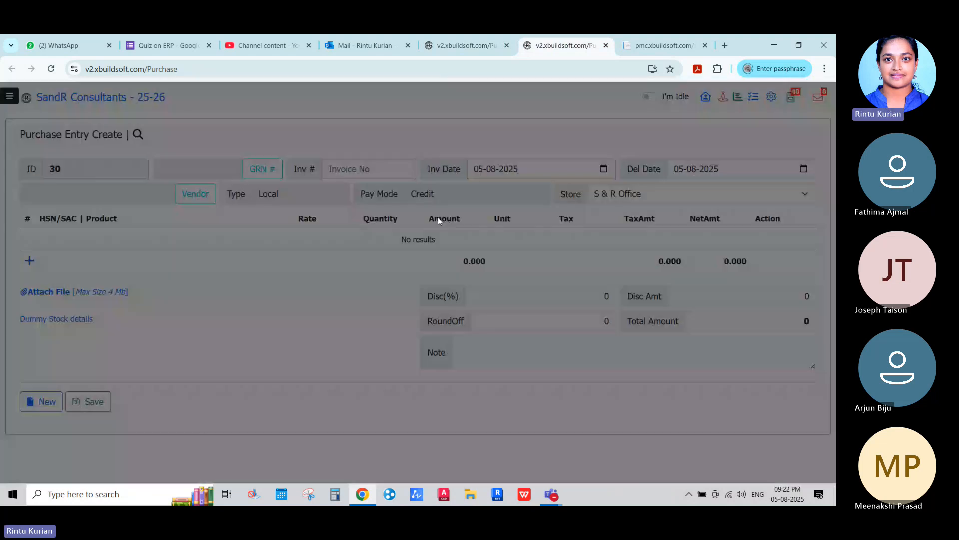
left_click(313, 343)
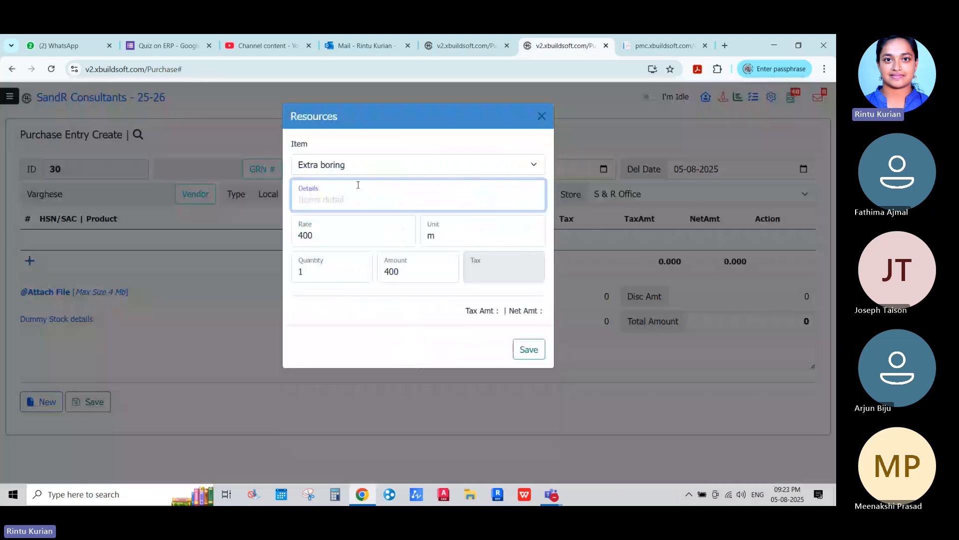
Go through the Extra boring resource's details, rate, unit, quantity and amount fields and try to save it to the purchase entry
key("Tab")
key("Tab")
key("Tab")
key("Tab")
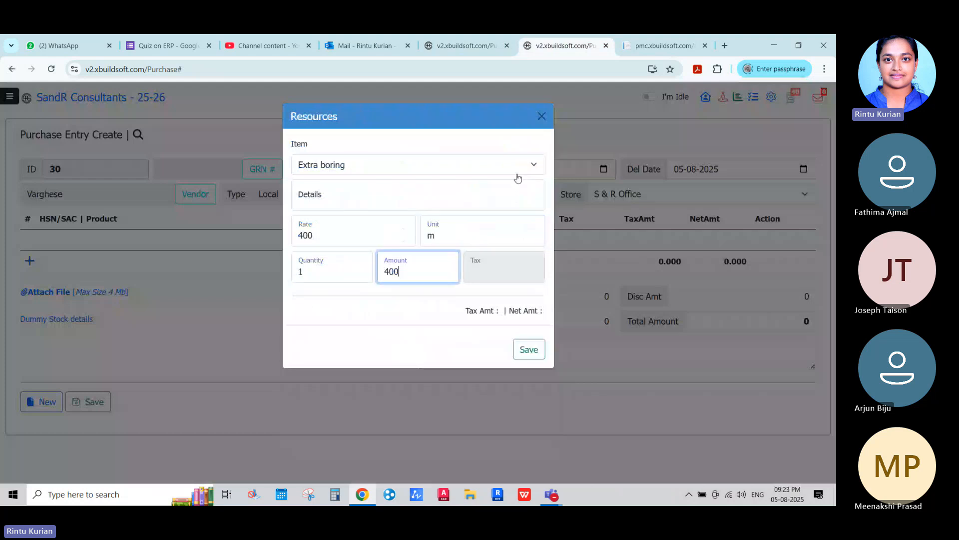
left_click(516, 352)
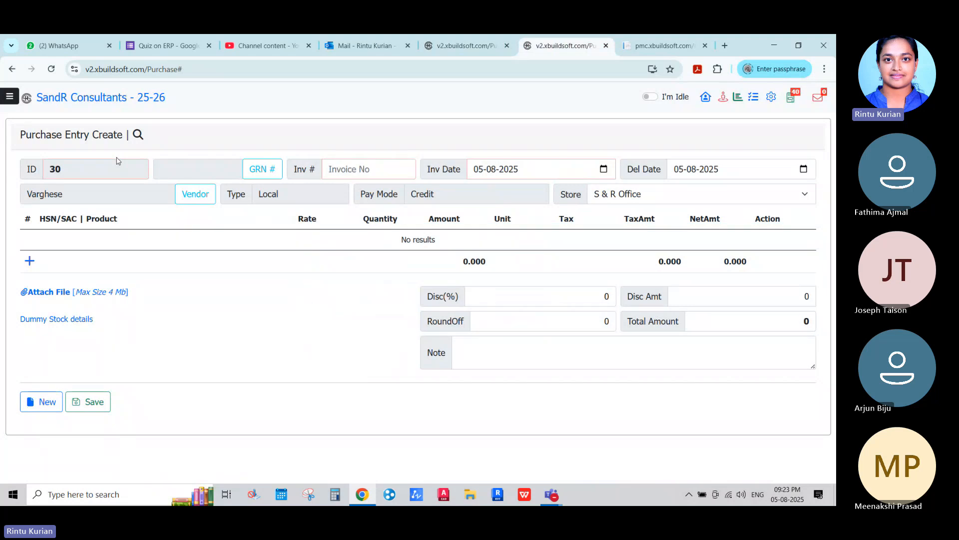
Examine the modules listed under the Inventory entries and those under the Other entries
left_click(10, 98)
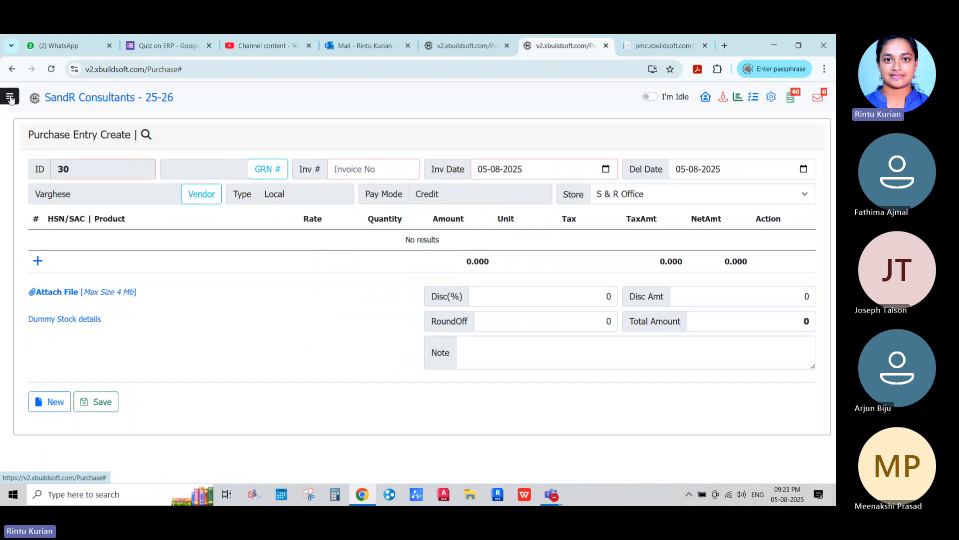
scroll(105, 262, "down", 10)
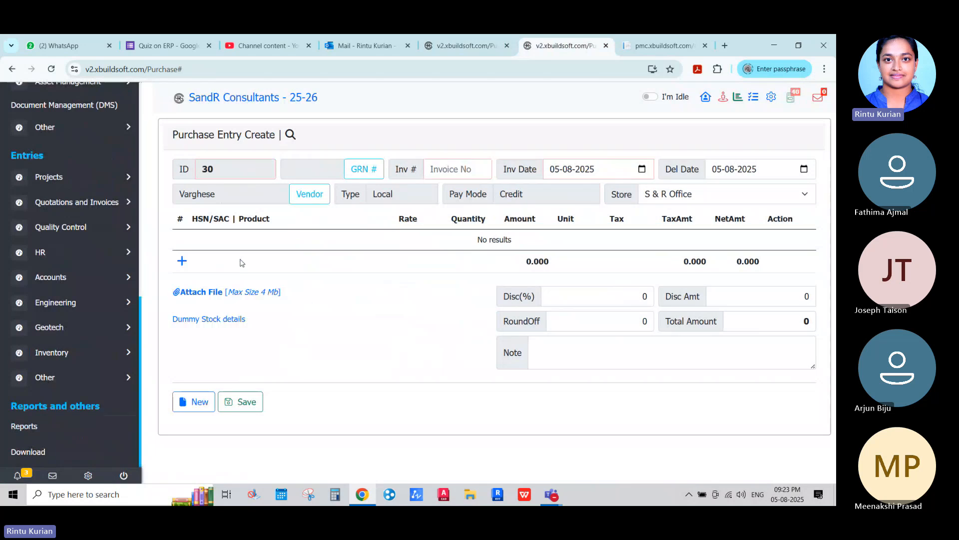
left_click(45, 354)
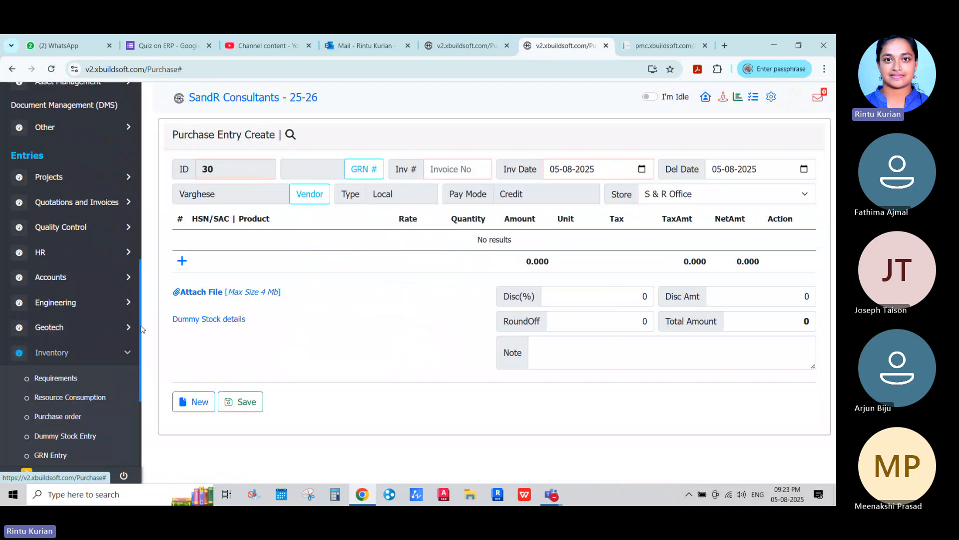
scroll(49, 360, "down", 3)
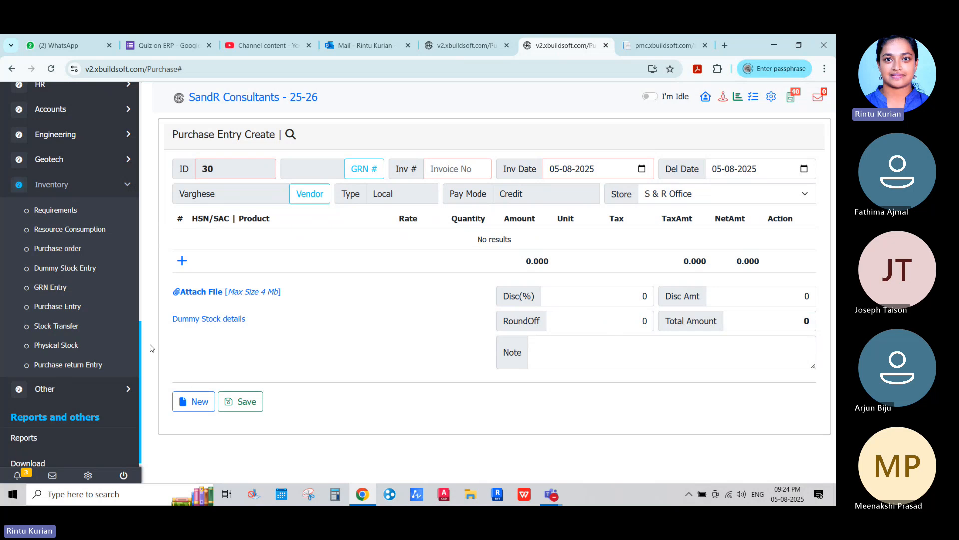
left_click(129, 393)
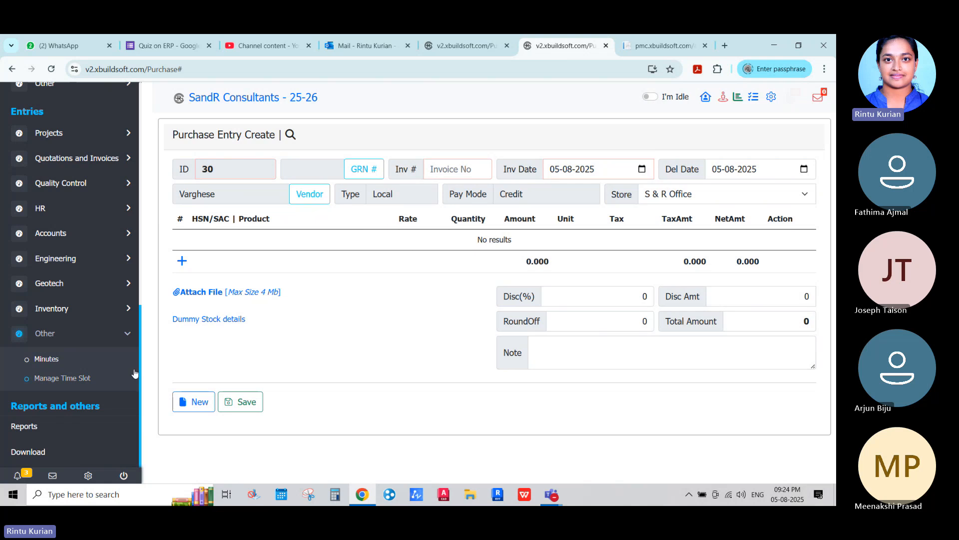
left_click(125, 335)
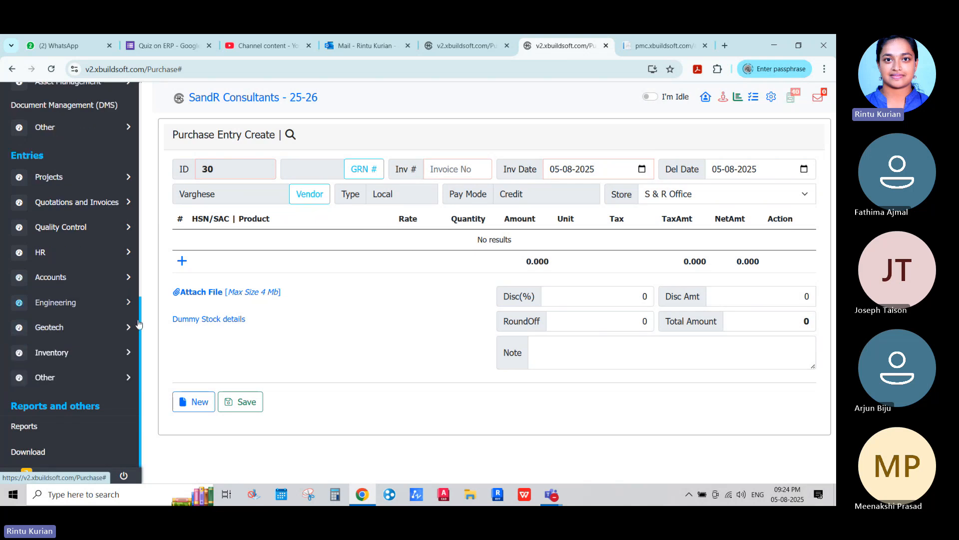
Look over the Masters modules, then return to Entries and list the Inventory entries again
scroll(125, 300, "up", 6)
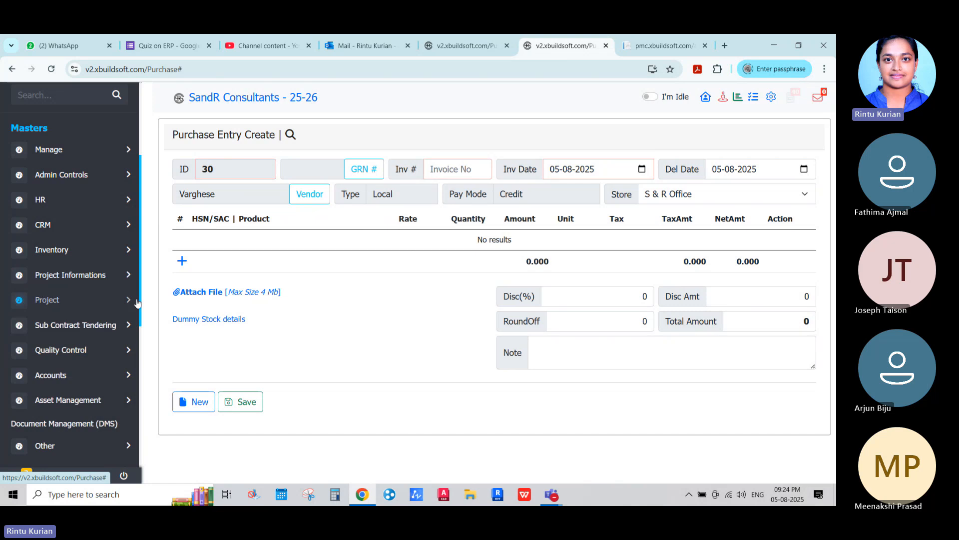
left_click_drag(139, 313, 143, 470)
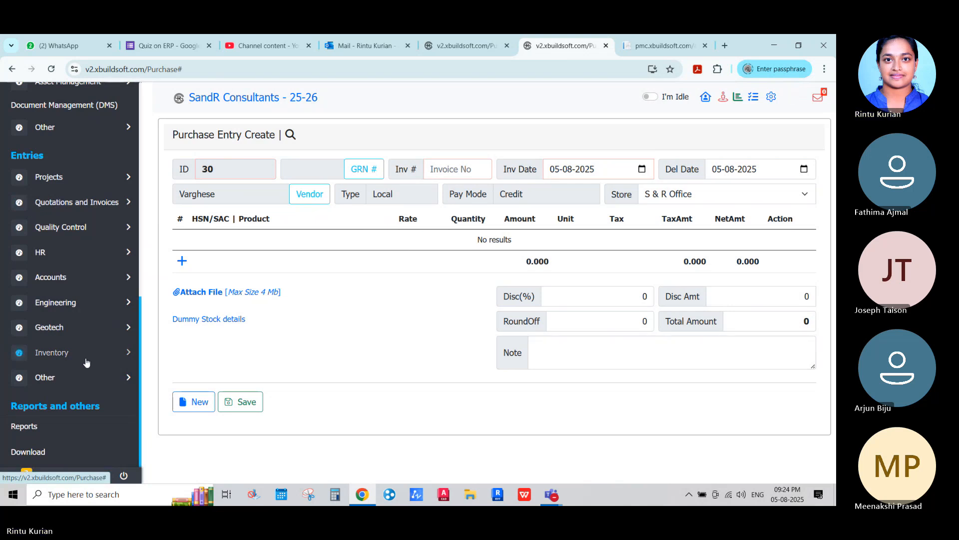
left_click(54, 359)
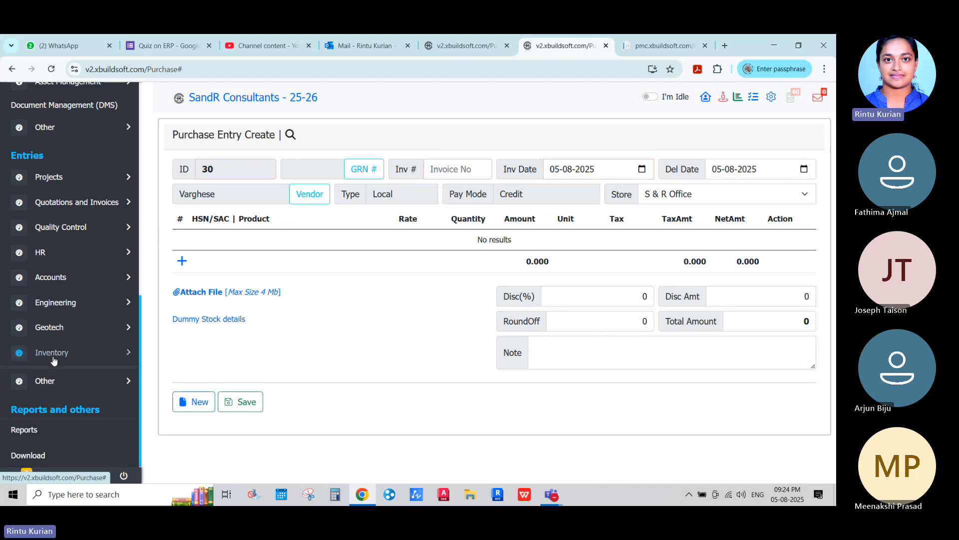
left_click_drag(141, 313, 127, 395)
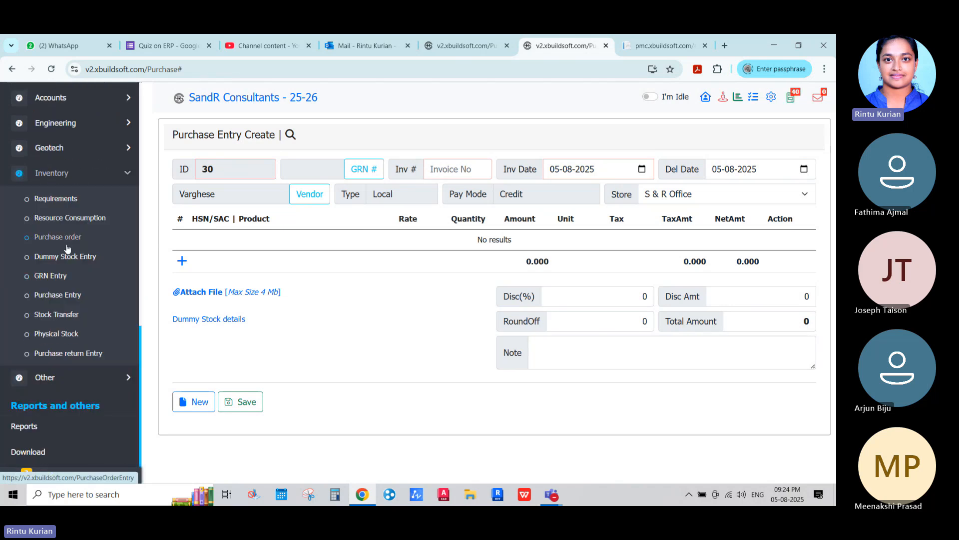